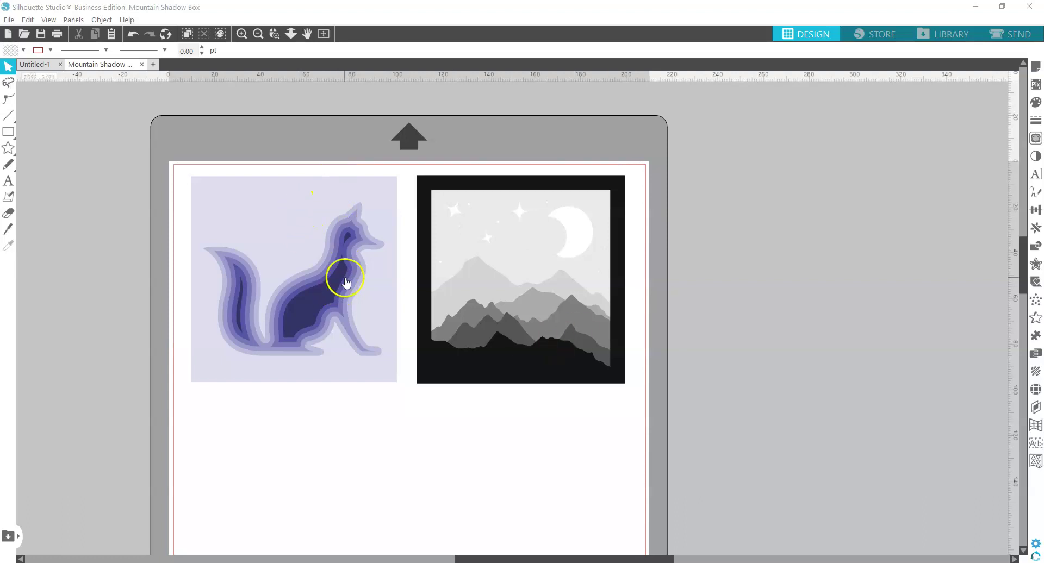
- Move the layered fox and mountain reference designs off the page, stacked in the empty workspace to its right
left_click_drag(234, 122, 499, 230)
left_click(524, 396)
left_click_drag(343, 299, 672, 265)
left_click_drag(468, 291, 881, 215)
left_click_drag(539, 259, 880, 409)
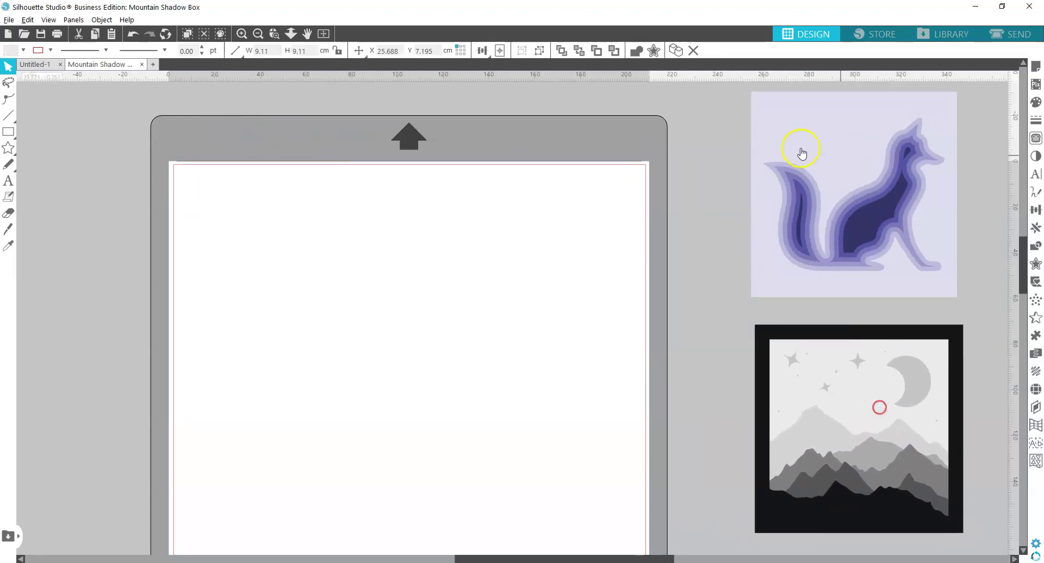
left_click(427, 312)
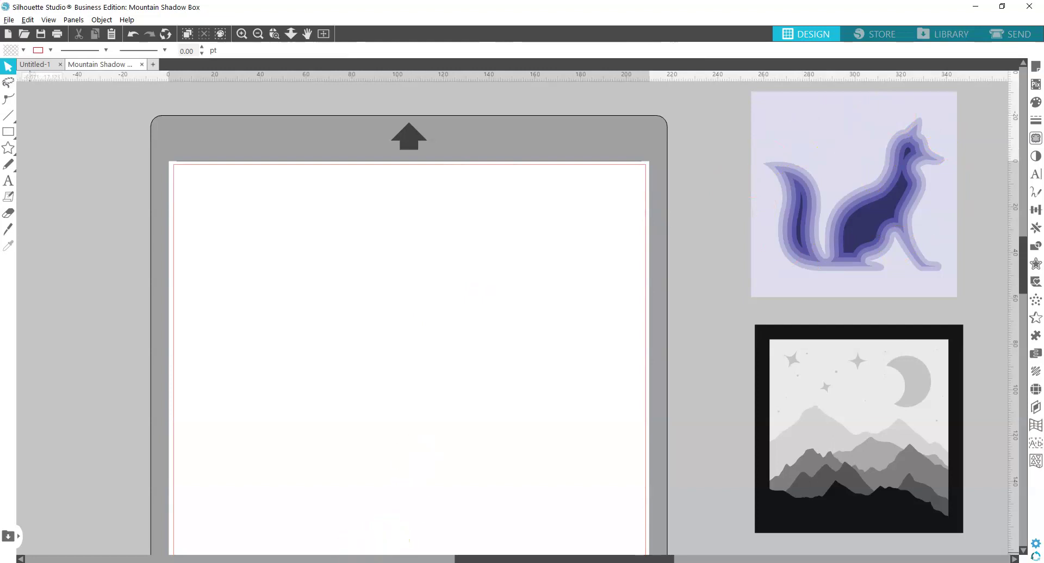
- Switch to File Explorer and pick the Fox and mountain PNG in the Desktop folder 1. For Video
mouse_move(310, 562)
left_click(356, 527)
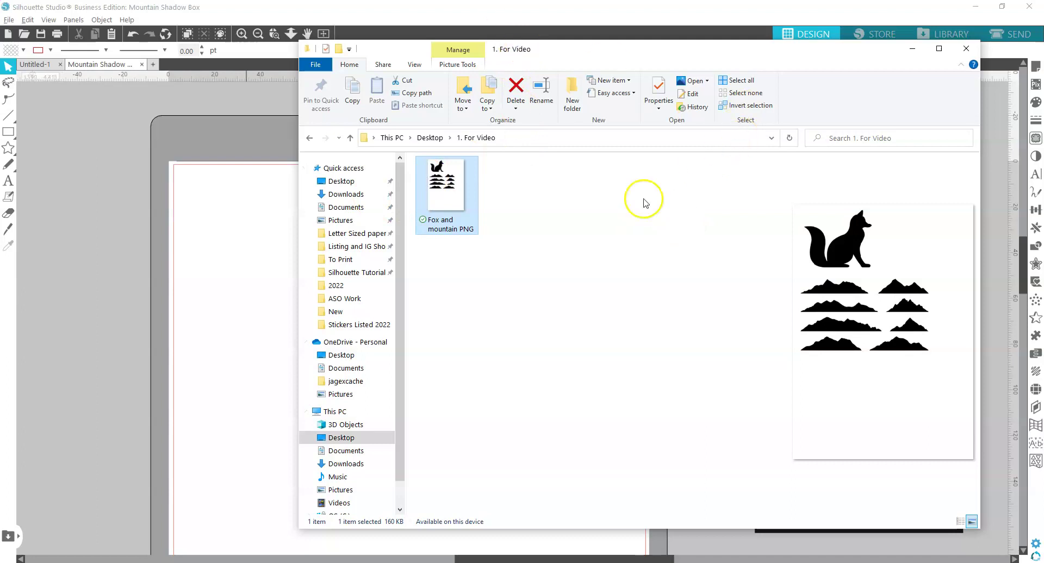
left_click(424, 138)
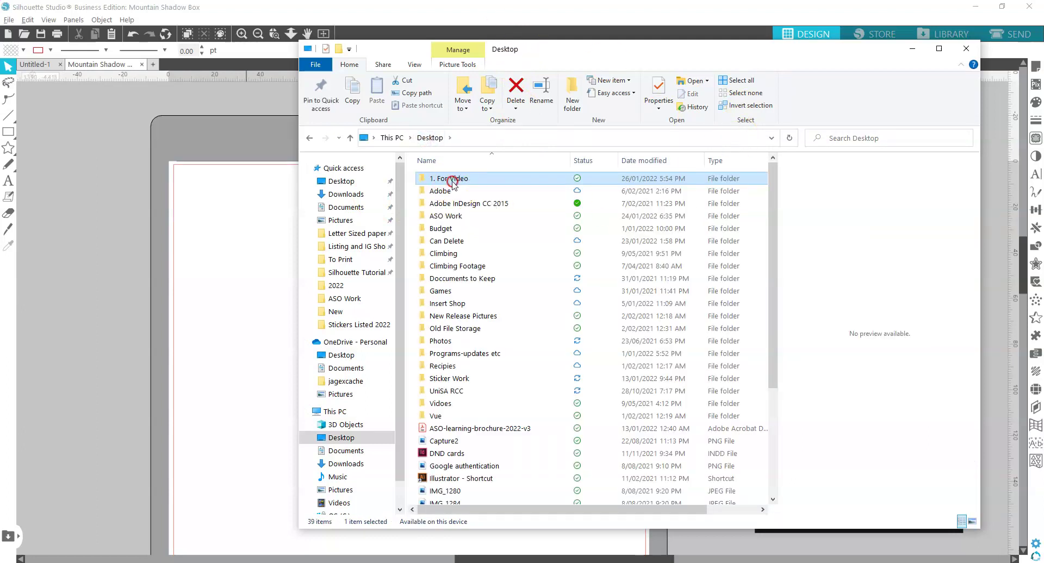
double_click(452, 181)
left_click(464, 196)
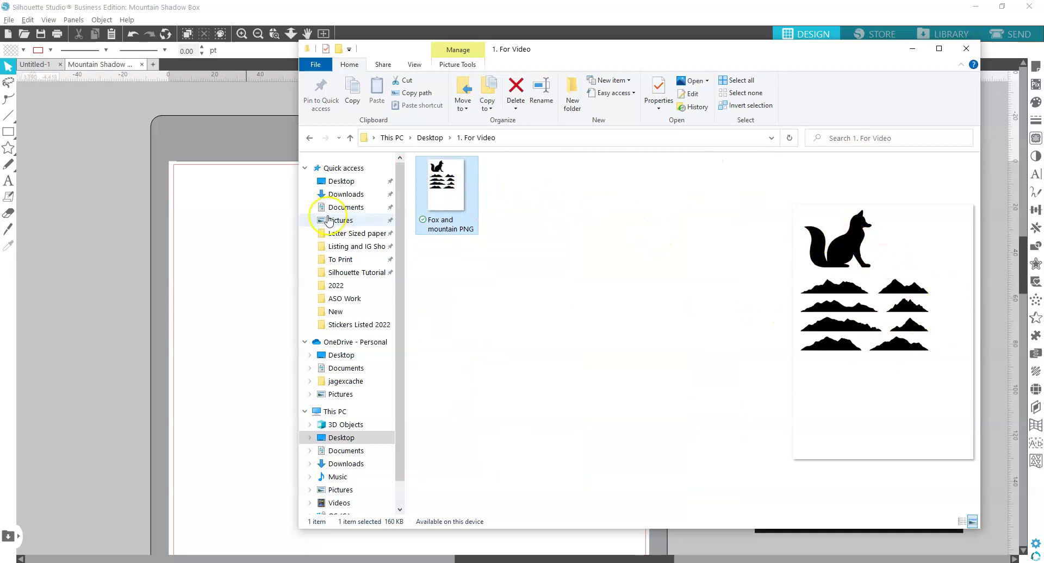
left_click(451, 182)
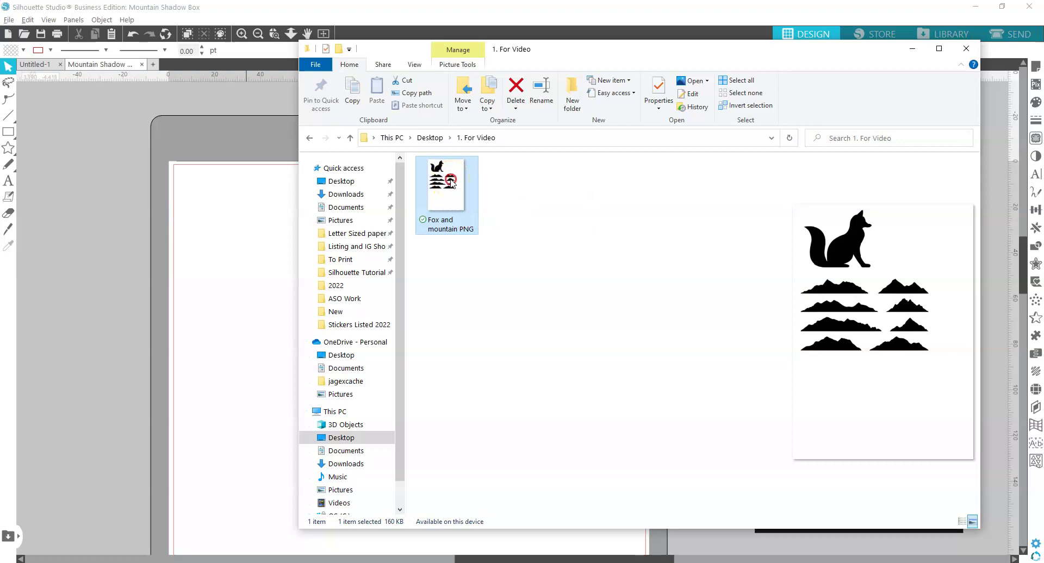
- Bring the Fox and mountain PNG into the Silhouette Studio document and position it within the page margins
left_click_drag(451, 182, 220, 351)
left_click_drag(125, 122, 337, 333)
scroll(375, 283, "down", 3)
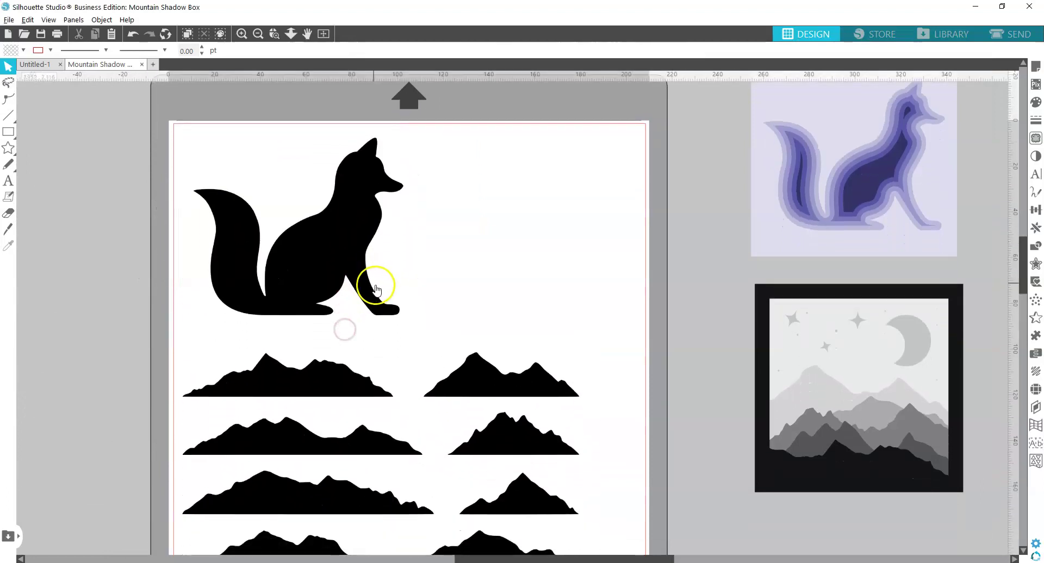
left_click_drag(341, 179, 353, 197)
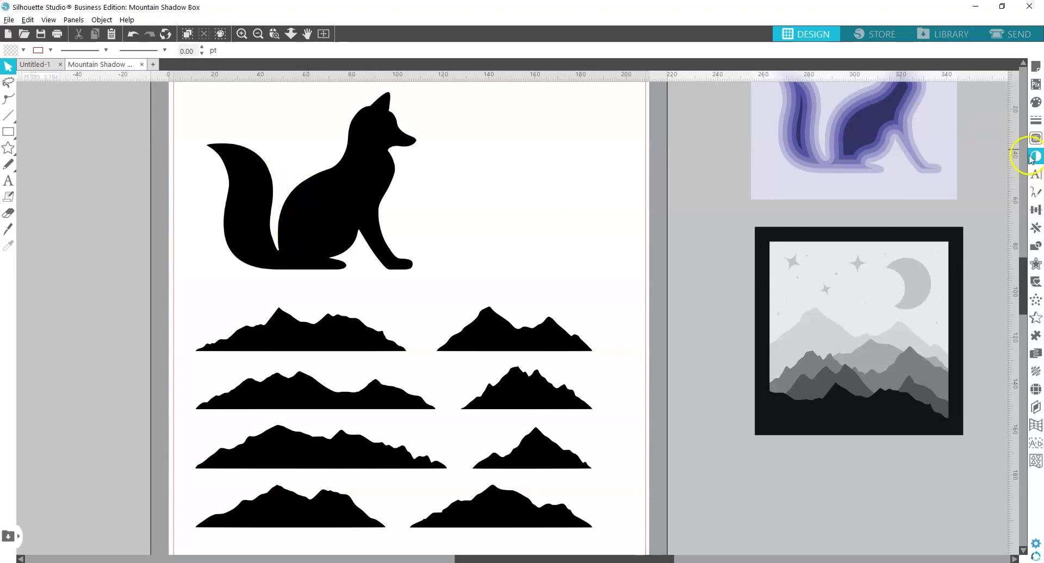
mouse_move(434, 181)
left_mouse_down()
mouse_move(366, 180)
mouse_move(427, 187)
mouse_move(416, 181)
left_mouse_up()
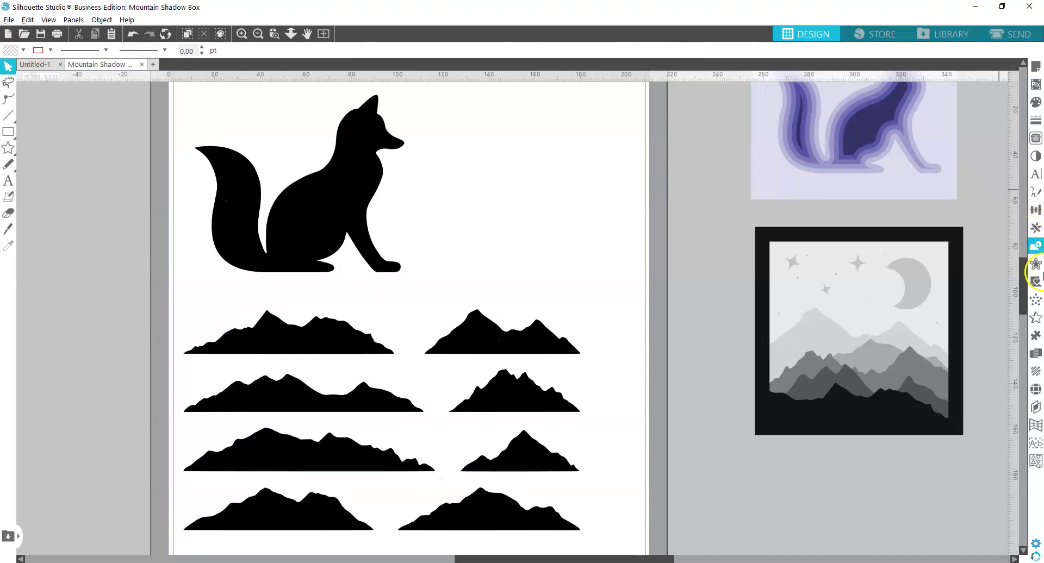
- Trace the area around the fox and all mountain silhouettes with a threshold of 100% and a scale of 4
left_click(1035, 141)
left_click(923, 132)
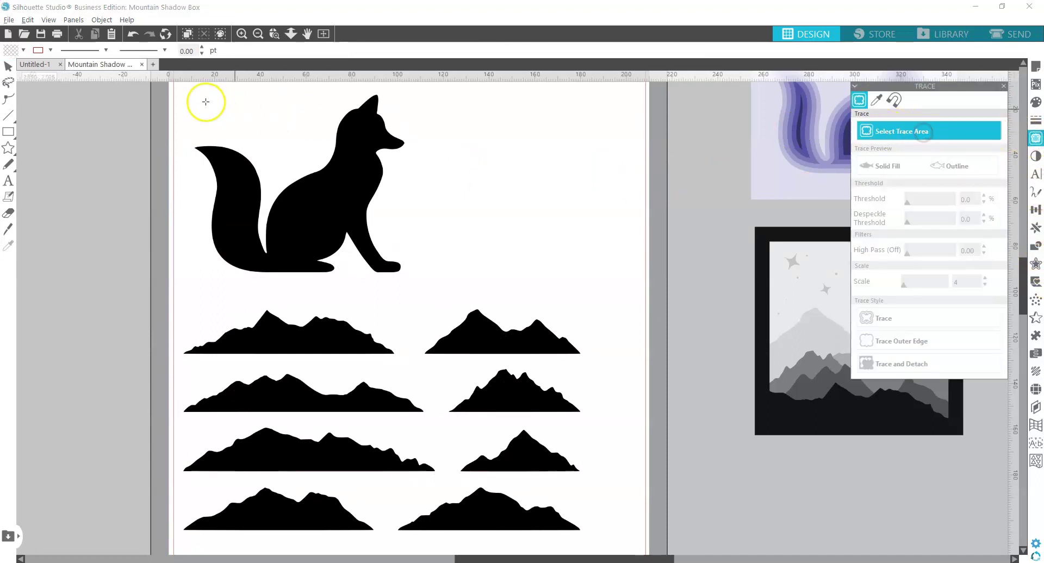
mouse_move(178, 90)
left_mouse_down()
mouse_move(564, 415)
mouse_move(639, 534)
mouse_move(631, 543)
left_mouse_up()
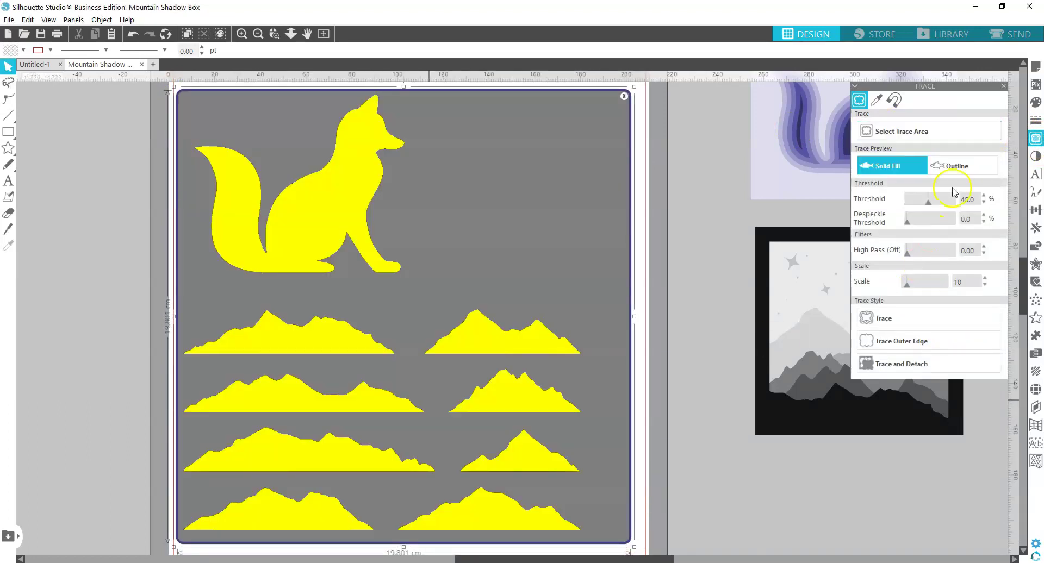
left_click_drag(928, 200, 957, 201)
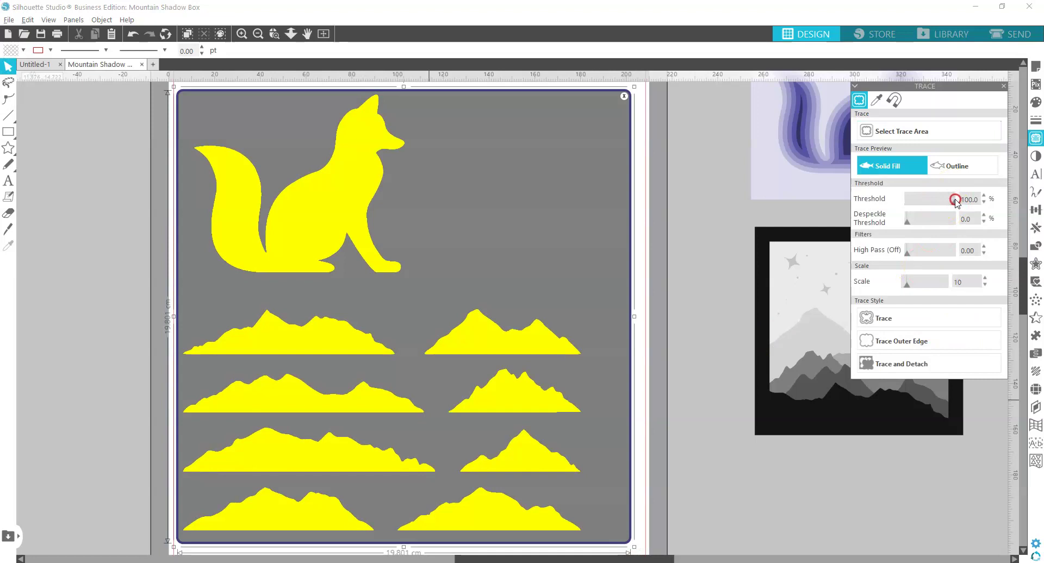
left_click_drag(906, 284, 879, 283)
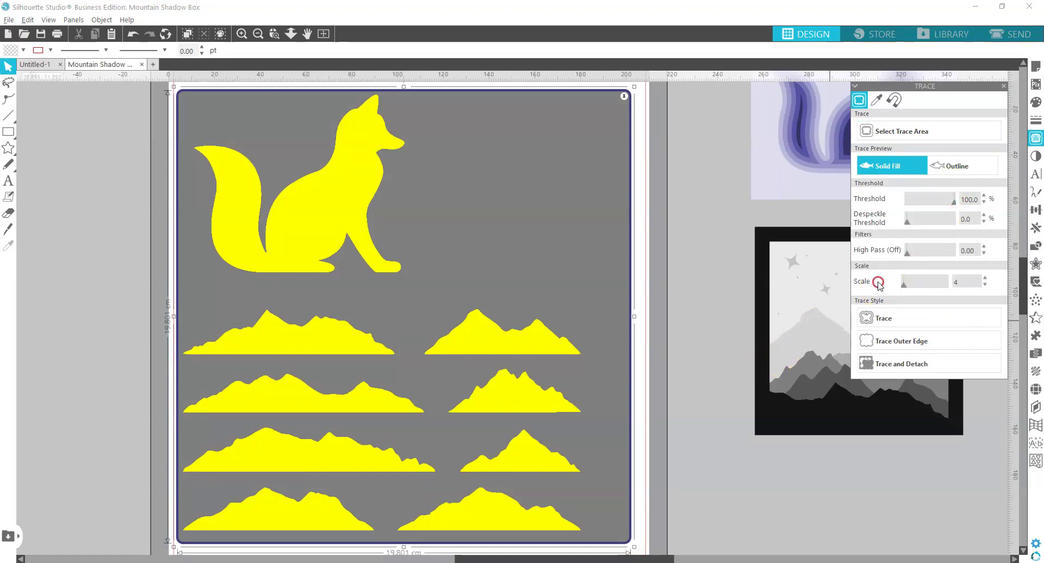
left_click(881, 318)
- Delete the original silhouette image and release the compound path of the traced fox and mountain outlines
left_click_drag(484, 313, 144, 253)
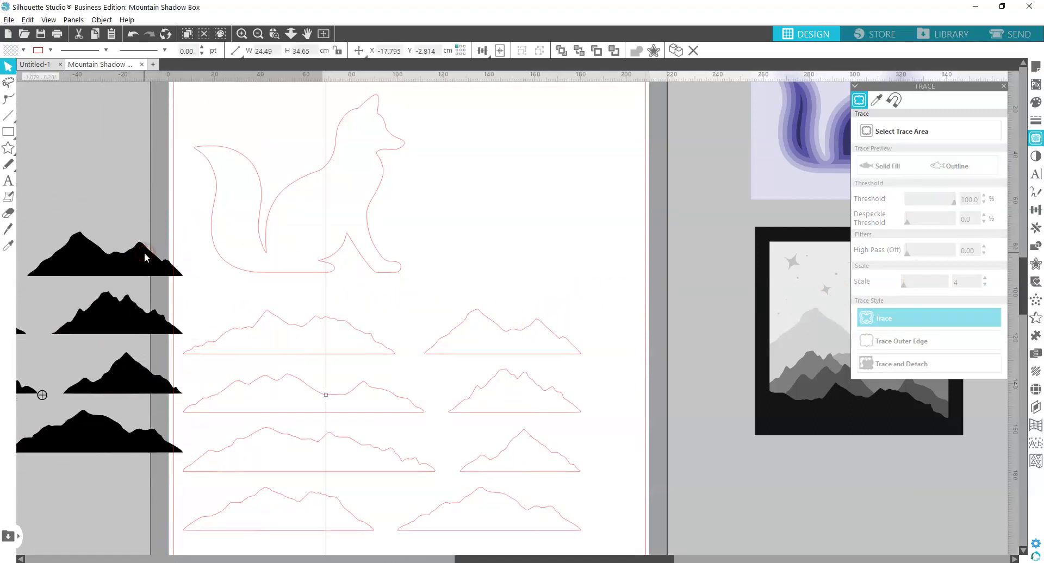
key("Delete")
left_click_drag(282, 159, 382, 298)
left_click_drag(380, 340, 386, 340)
right_click(387, 294)
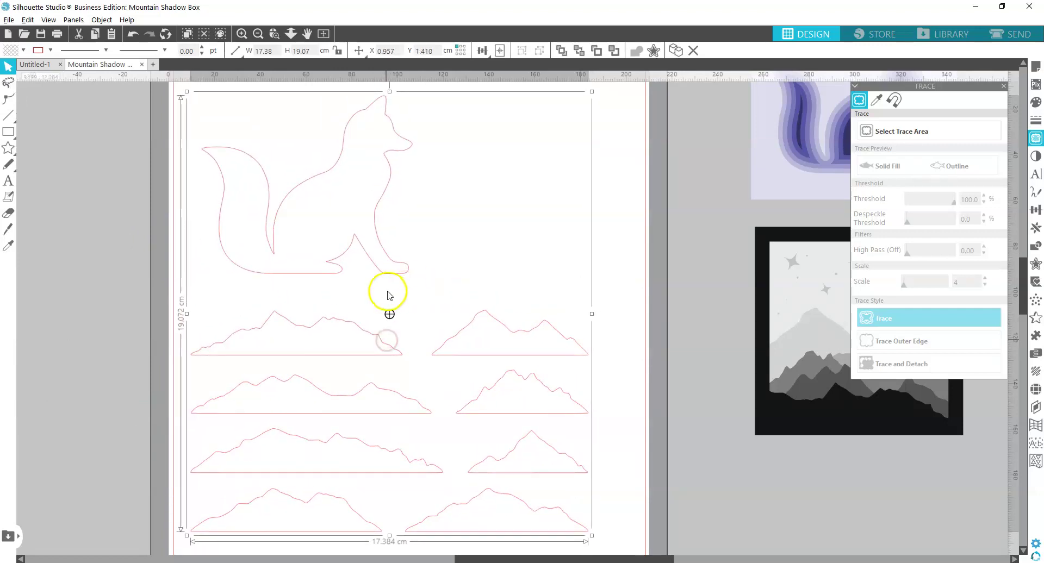
left_click(478, 480)
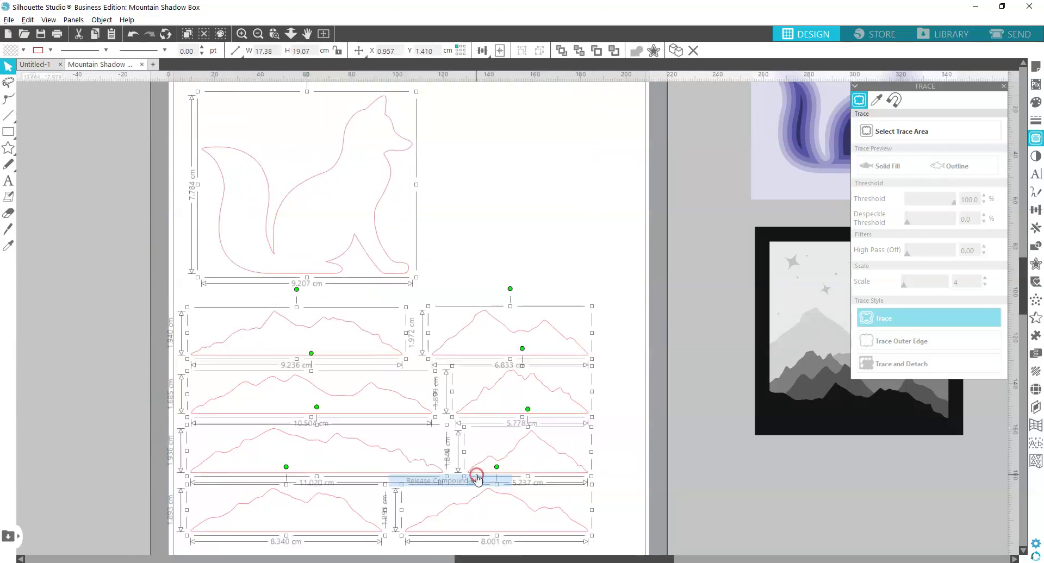
- Move all mountain outlines off the page to its left and place the fox outline in the page's right half
left_click_drag(635, 324, 277, 526)
left_click_drag(593, 355, 95, 339)
left_click(388, 186)
left_click_drag(387, 186, 607, 424)
left_click(443, 204)
scroll(429, 215, "up", 1)
left_click(589, 368)
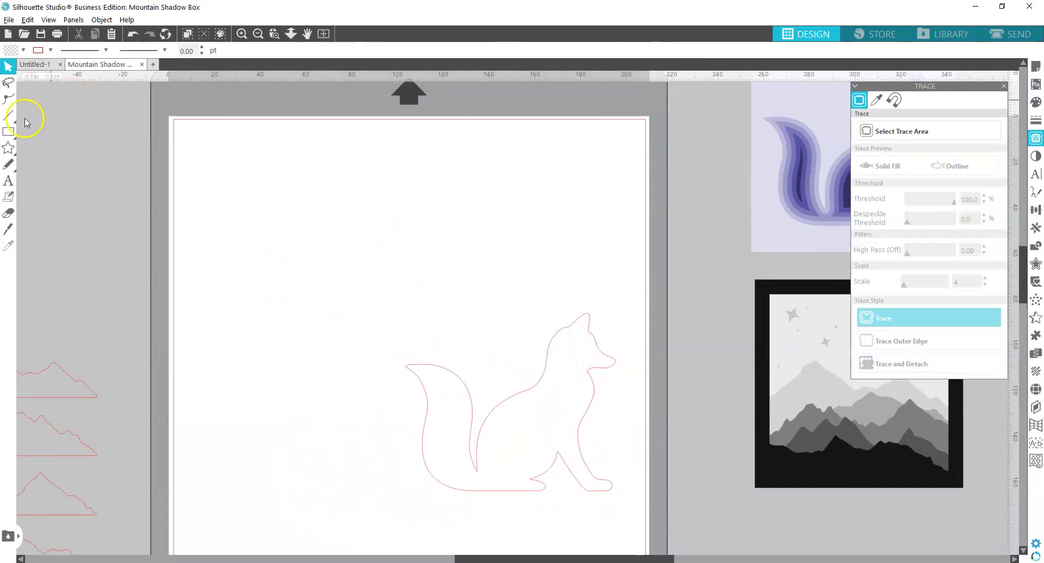
- Draw a square about 10 cm wide near the page's upper-left corner
left_click(8, 132)
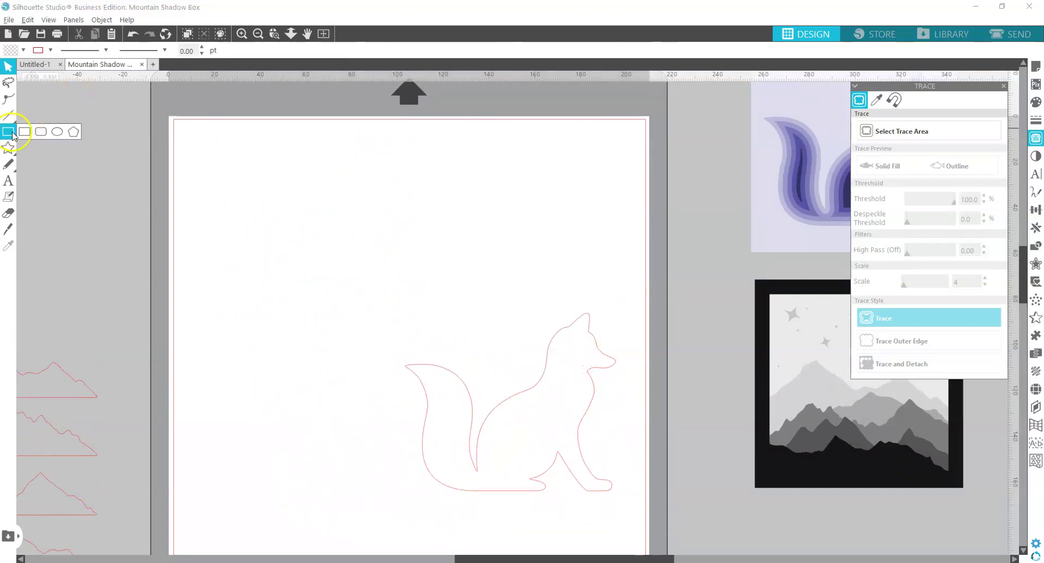
left_click(25, 132)
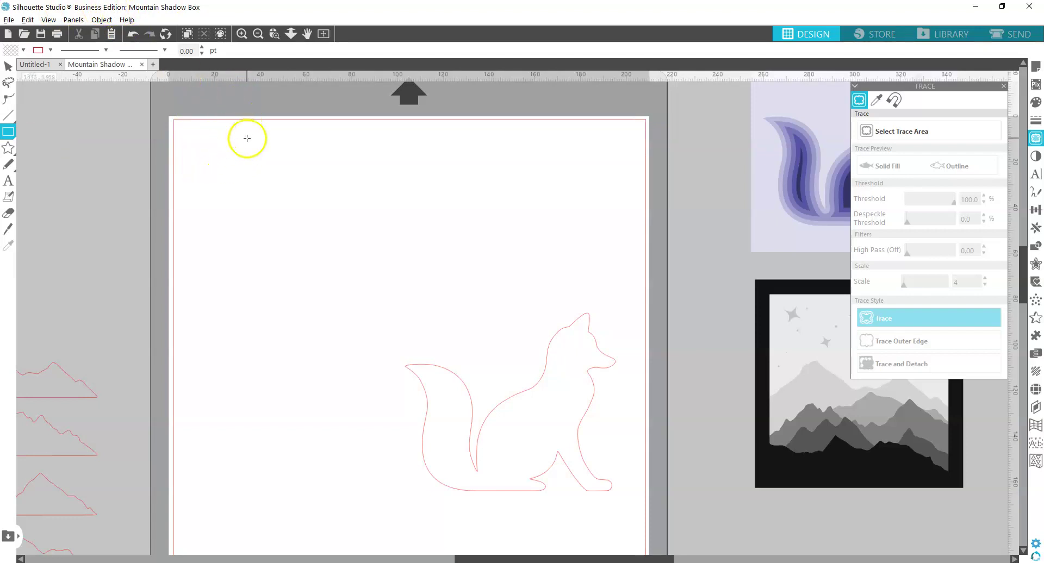
left_click_drag(201, 143, 441, 358)
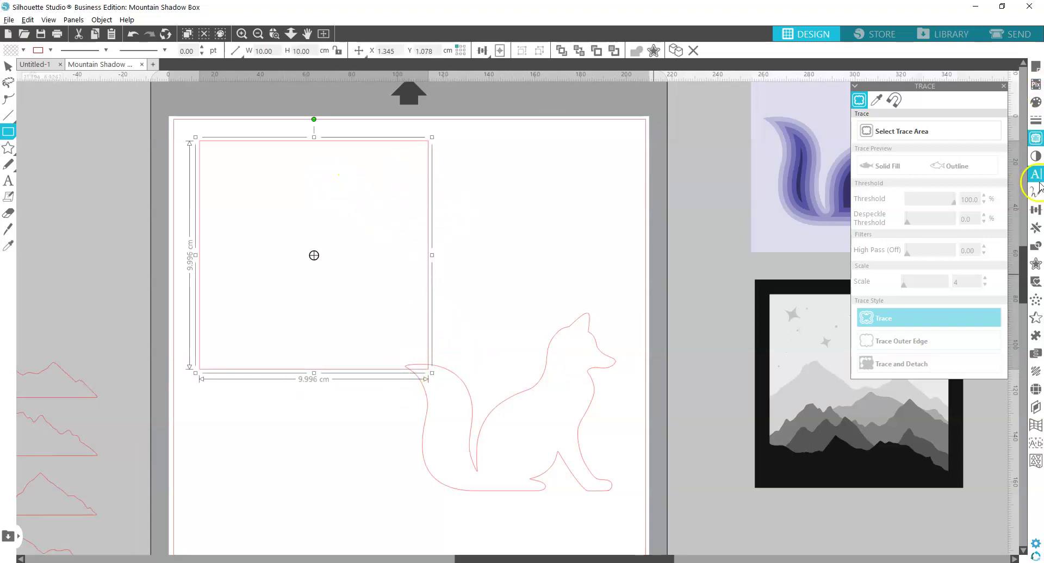
- Set the square's width and height to 10 cm with the aspect ratio locked
left_click(1036, 210)
left_click(876, 100)
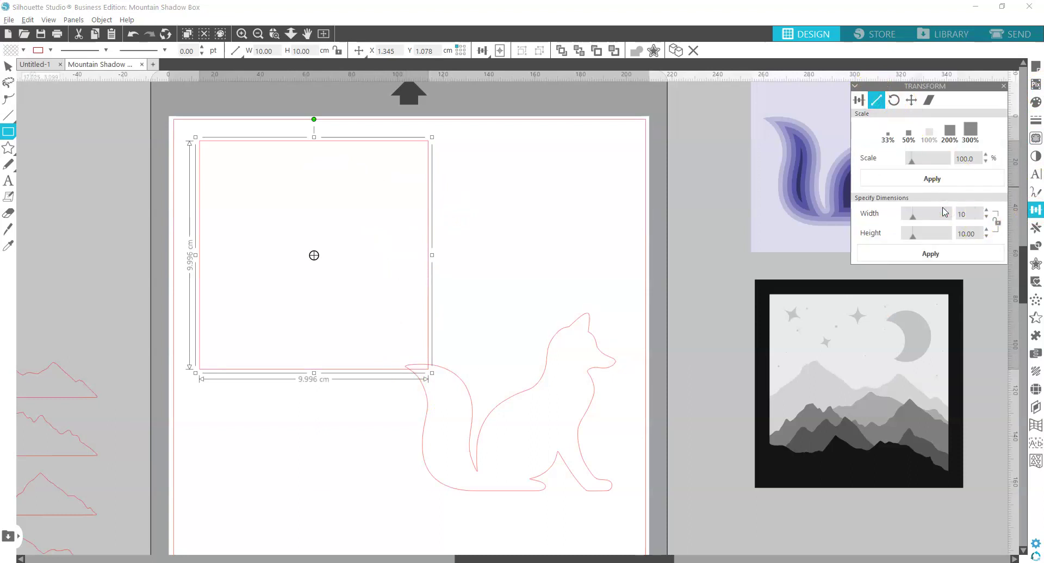
left_click(999, 222)
left_click(984, 254)
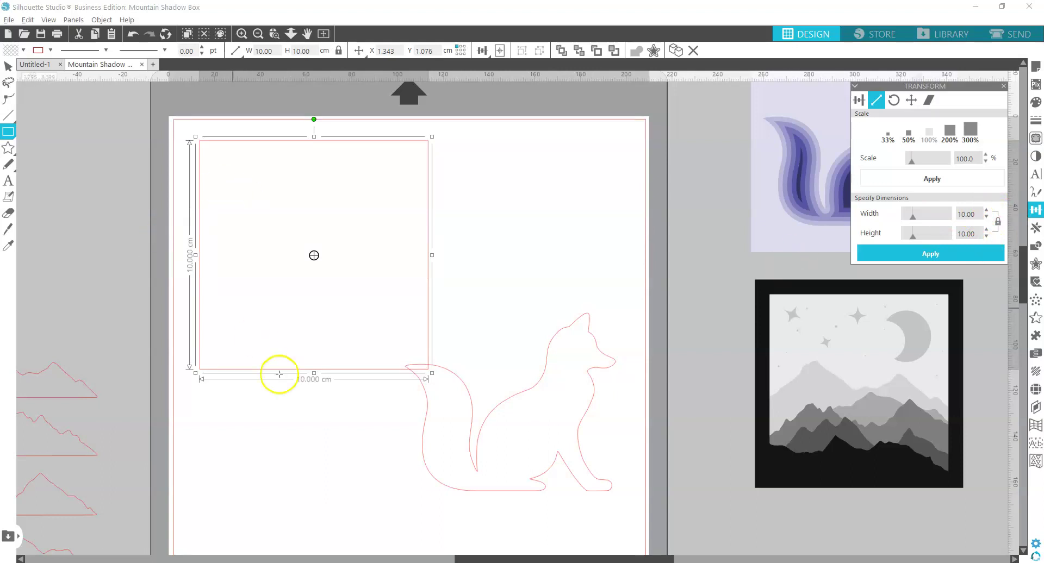
left_click(8, 67)
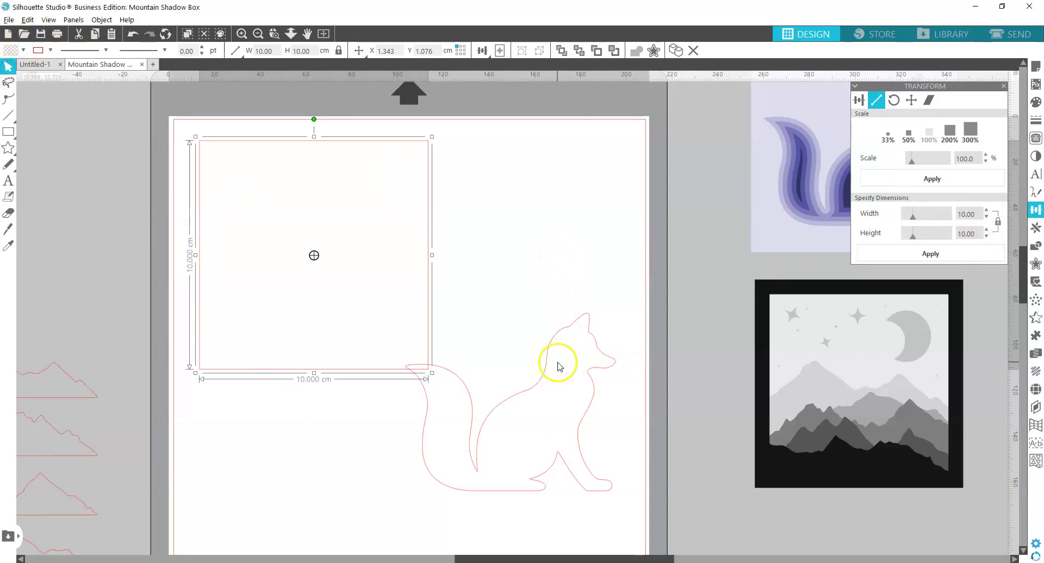
- Move the fox outline into the square and scale it down proportionally to about 8.6 cm wide
left_click_drag(545, 364, 348, 213)
left_click_drag(327, 170, 366, 231)
left_click_drag(421, 350, 407, 335)
left_click_drag(370, 295, 379, 295)
- Centre the fox outline and the square on each other, both horizontally and vertically
left_click_drag(499, 173, 375, 217)
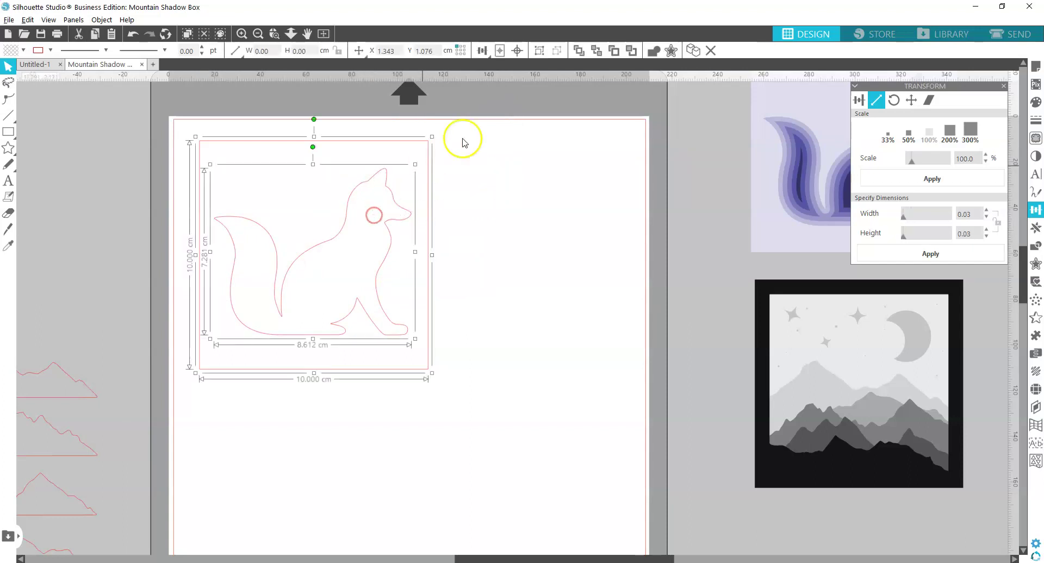
left_click(1036, 212)
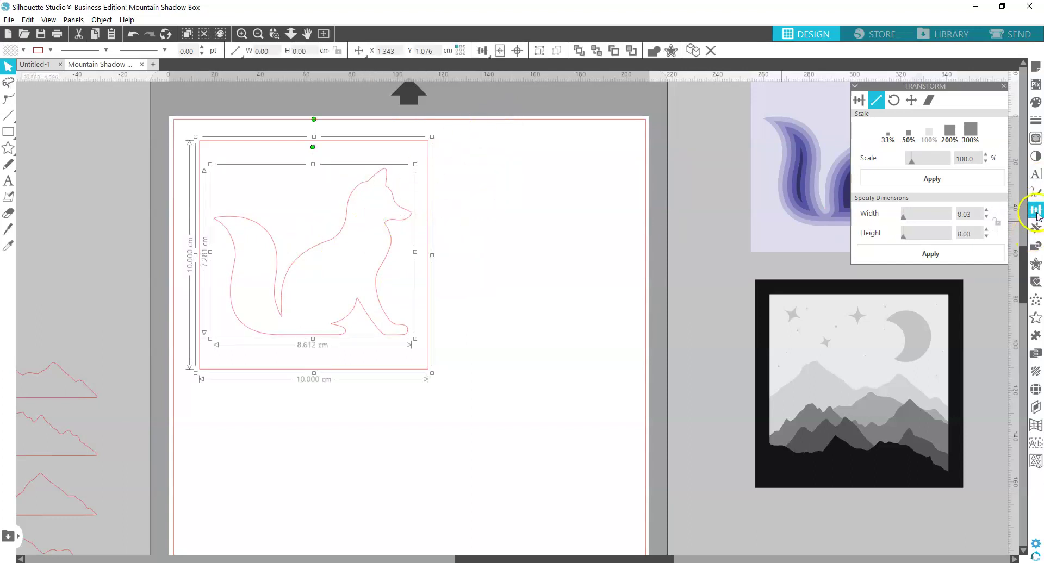
left_click(1036, 212)
left_click(859, 102)
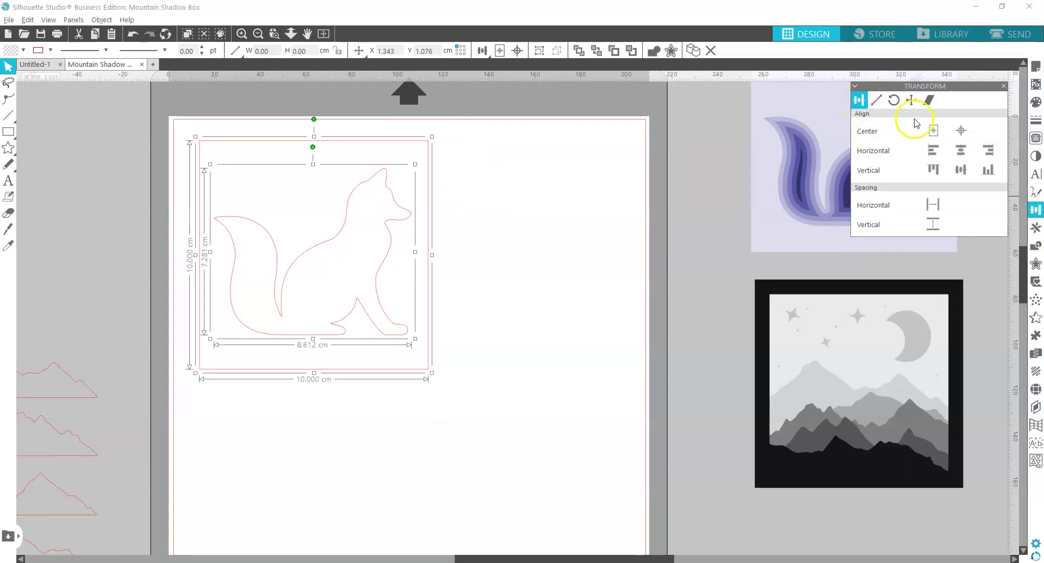
left_click(961, 134)
left_click(962, 156)
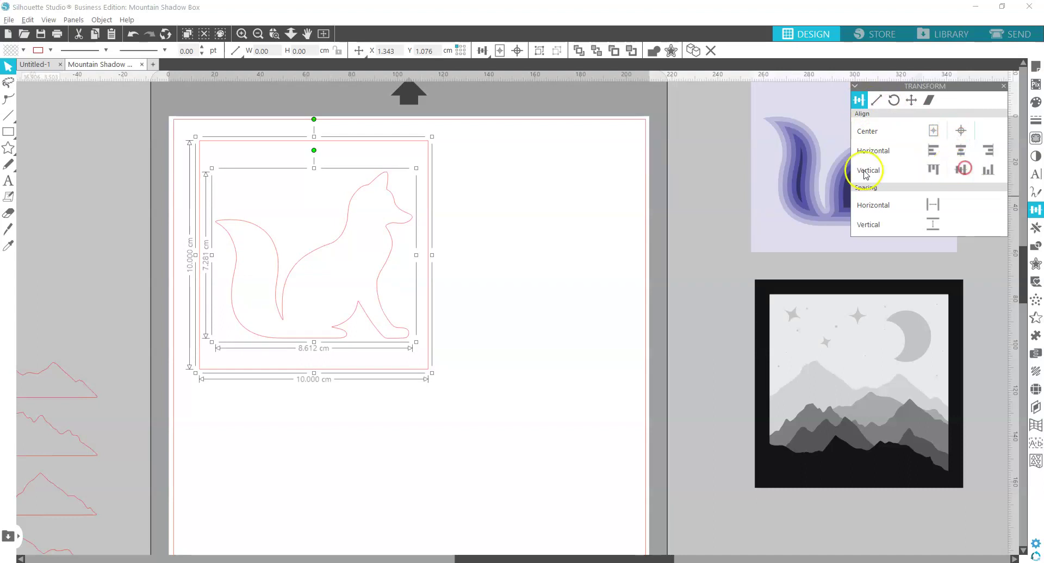
left_click(963, 152)
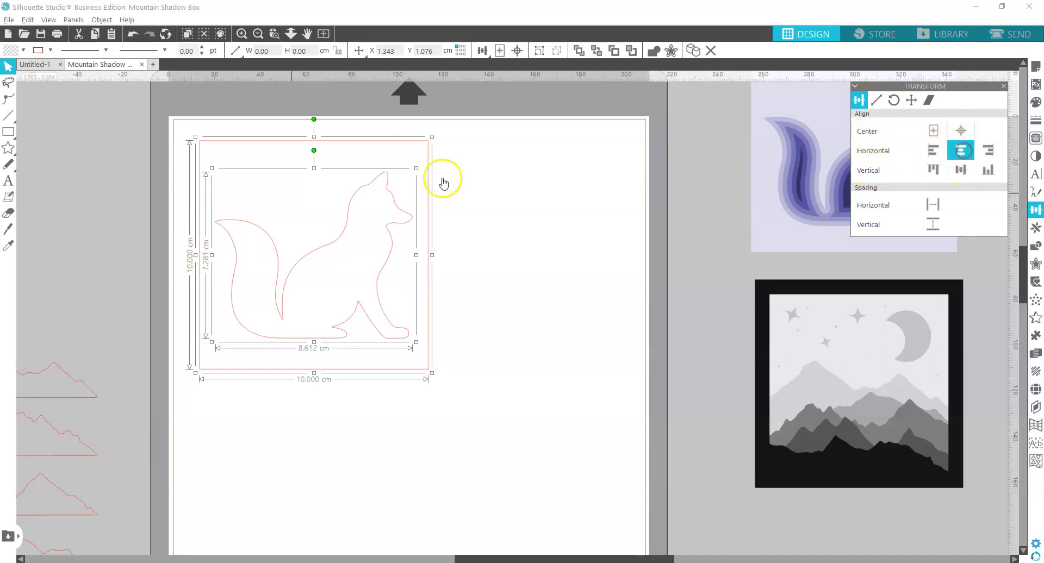
left_click(443, 234)
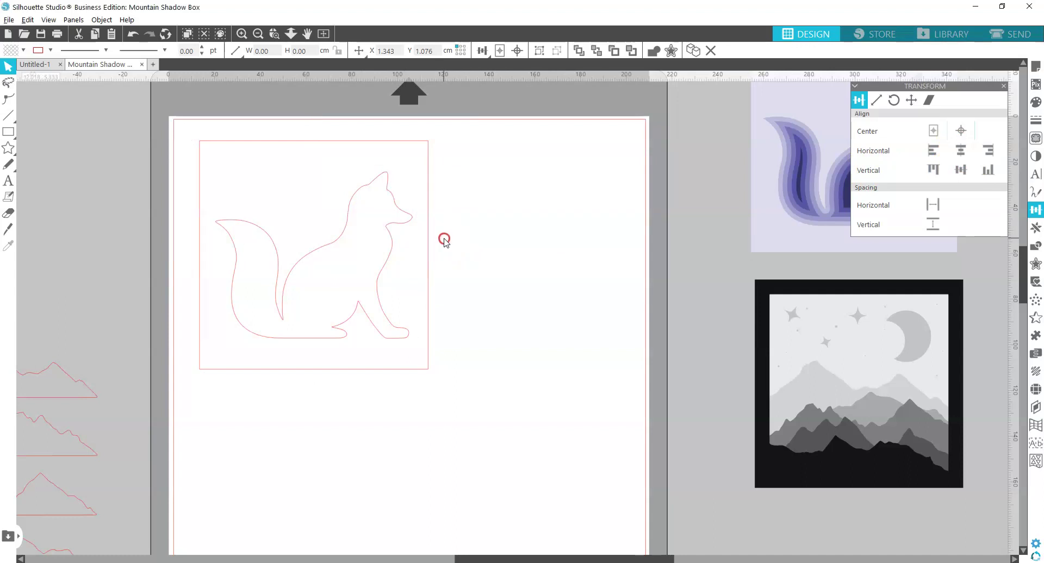
- Move the layered fox reference closer to the page and apply a 0.2 cm internal offset with sharp corners to the fox outline
left_click_drag(815, 226, 723, 219)
key("Escape")
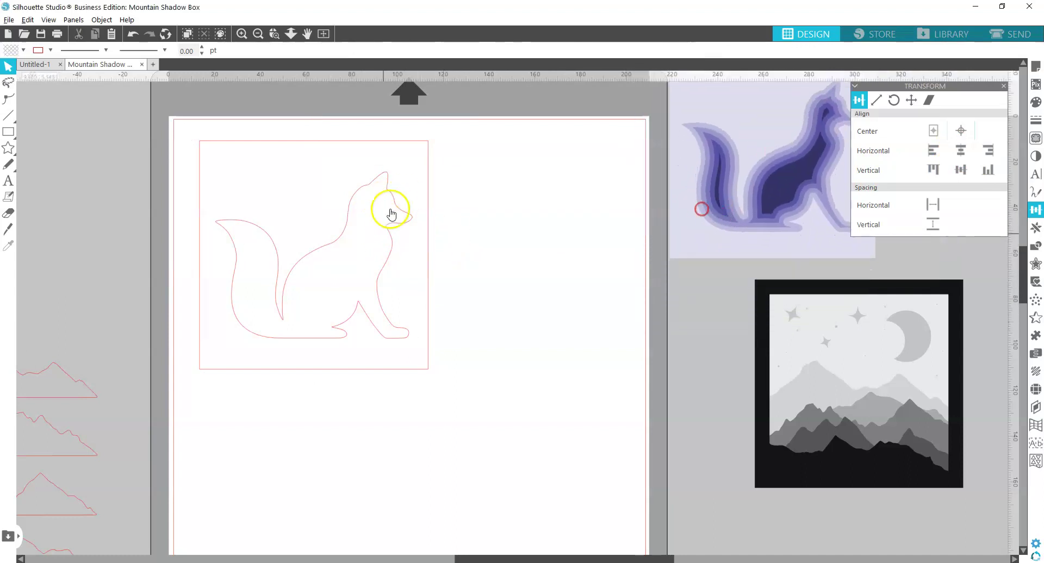
left_click(395, 202)
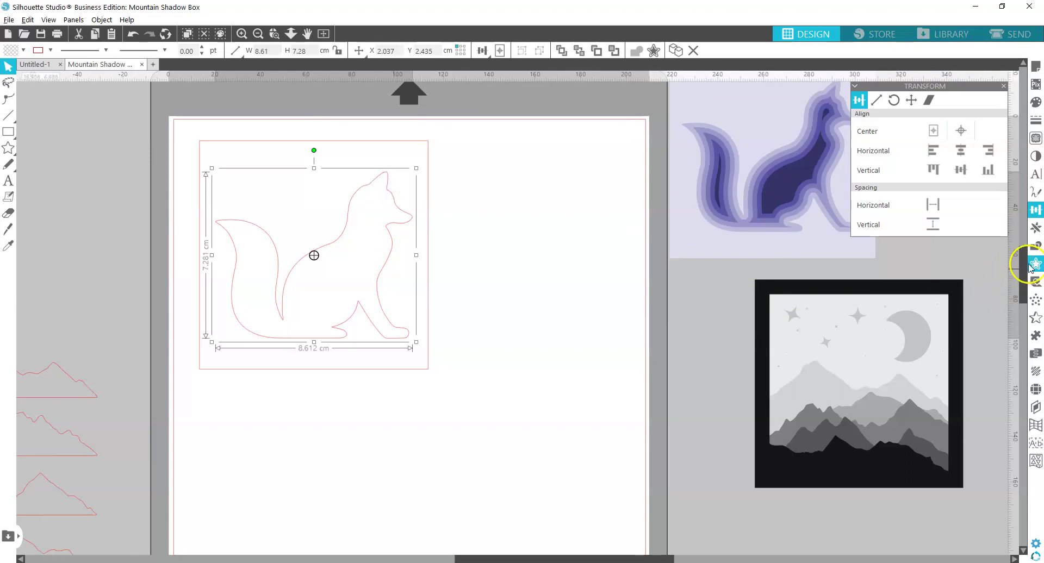
left_click(1036, 264)
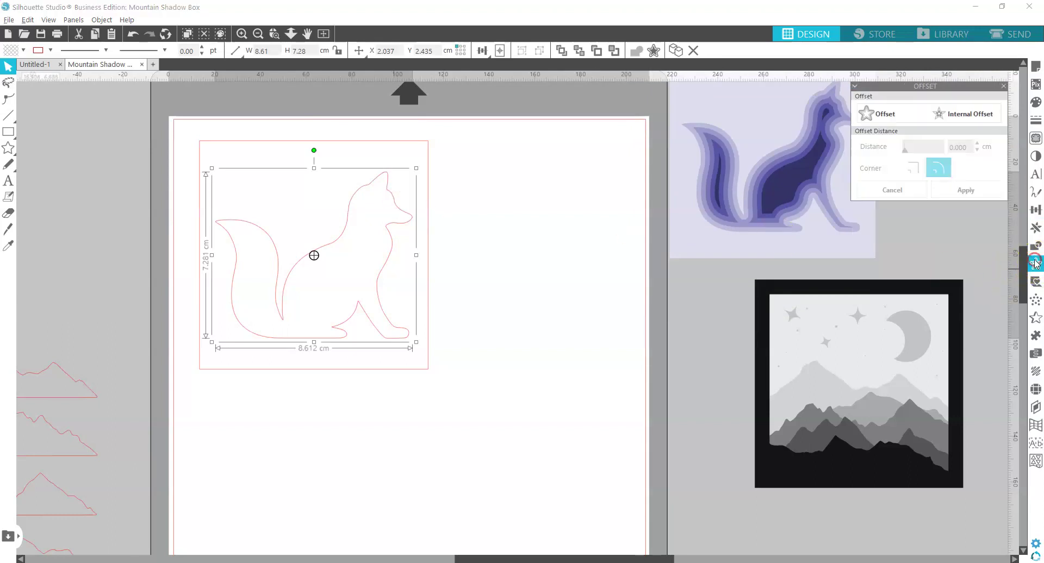
left_click(959, 115)
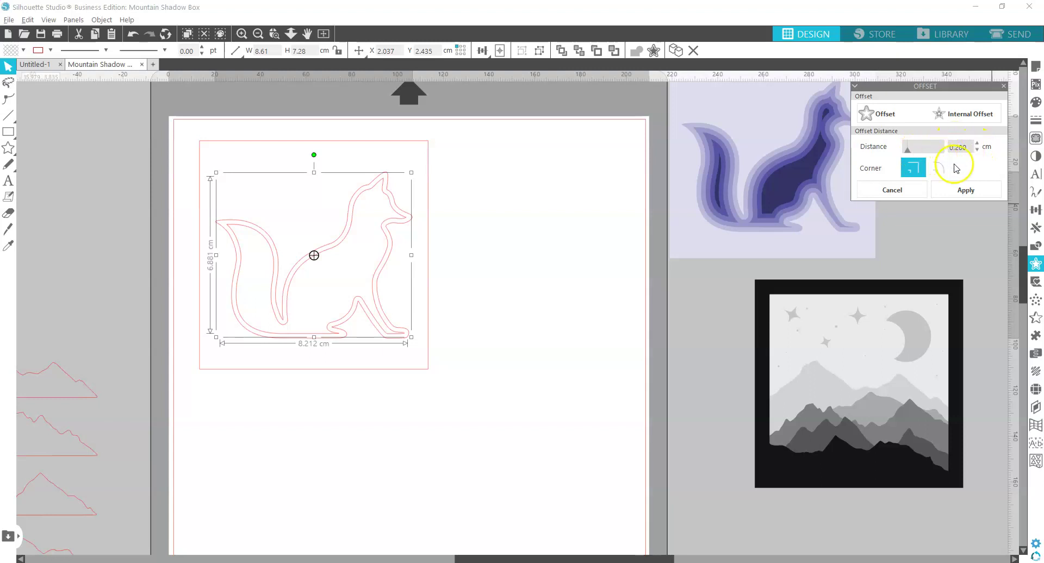
left_click(972, 191)
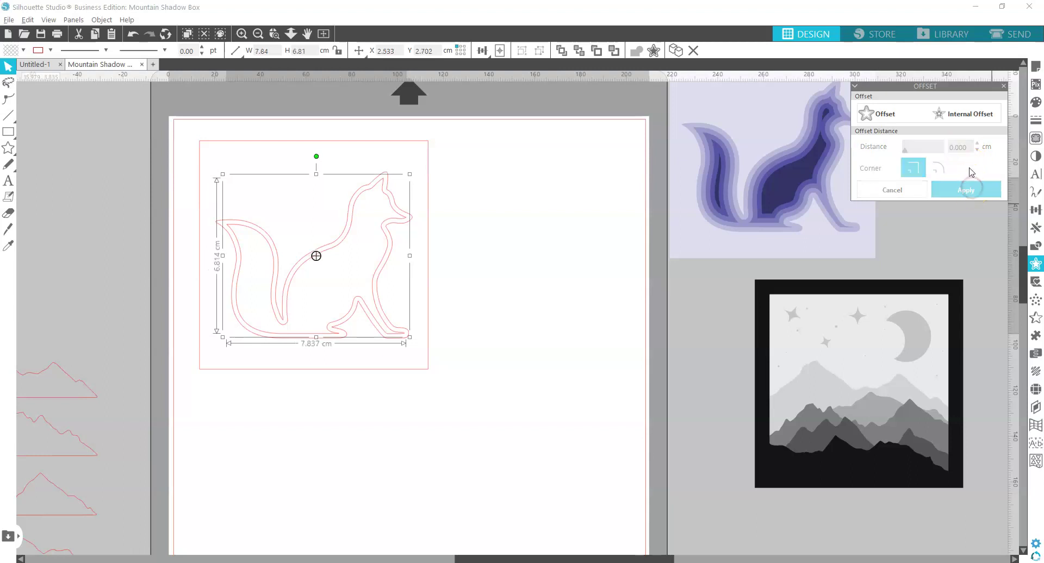
- Apply four more 0.2 cm internal offsets with sharp corners, each to the innermost fox outlines made by the previous offset
left_click(883, 117)
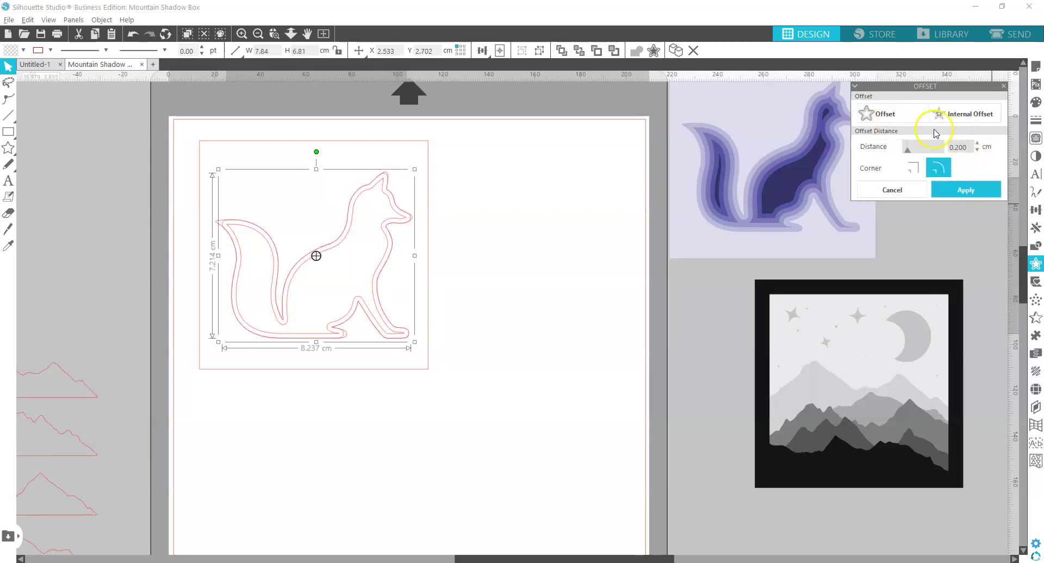
key("ctrl+z")
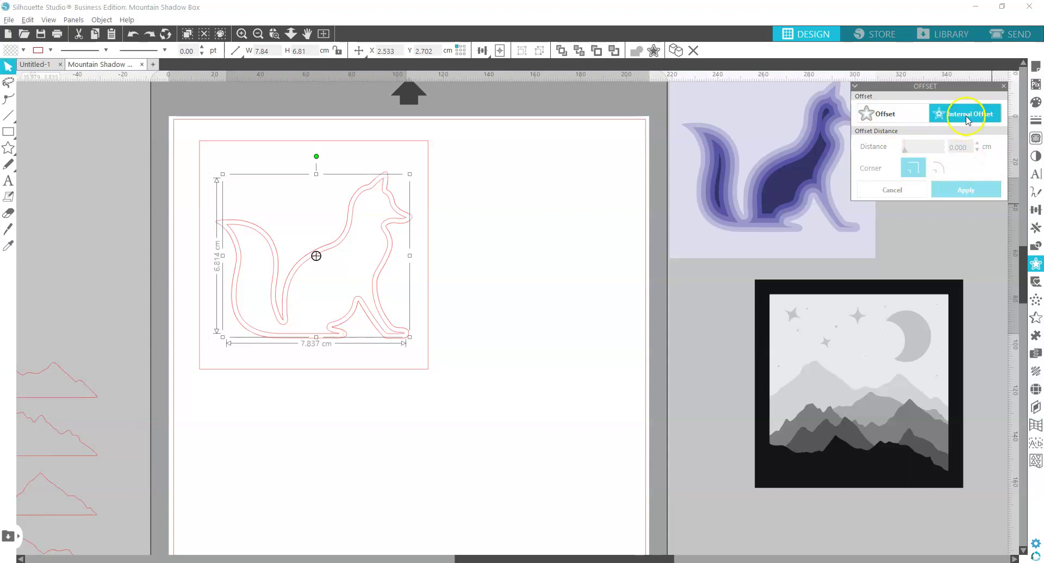
left_click(974, 114)
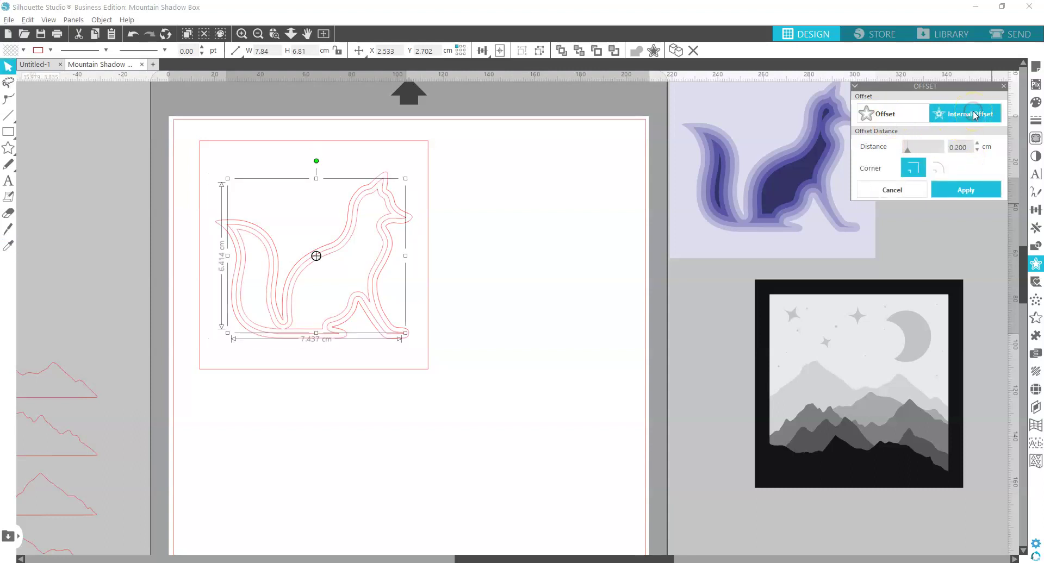
left_click(960, 189)
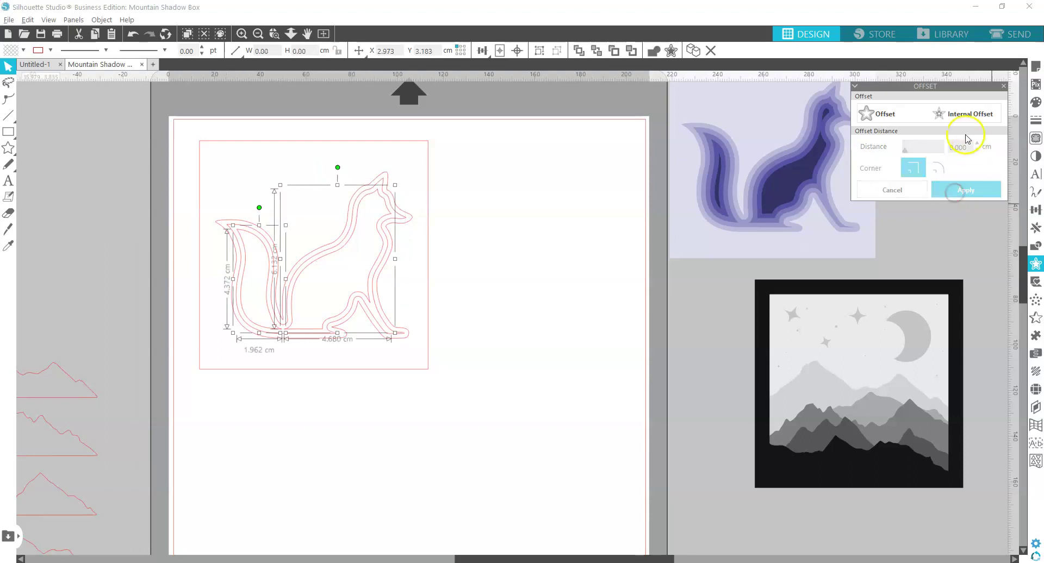
left_click(959, 115)
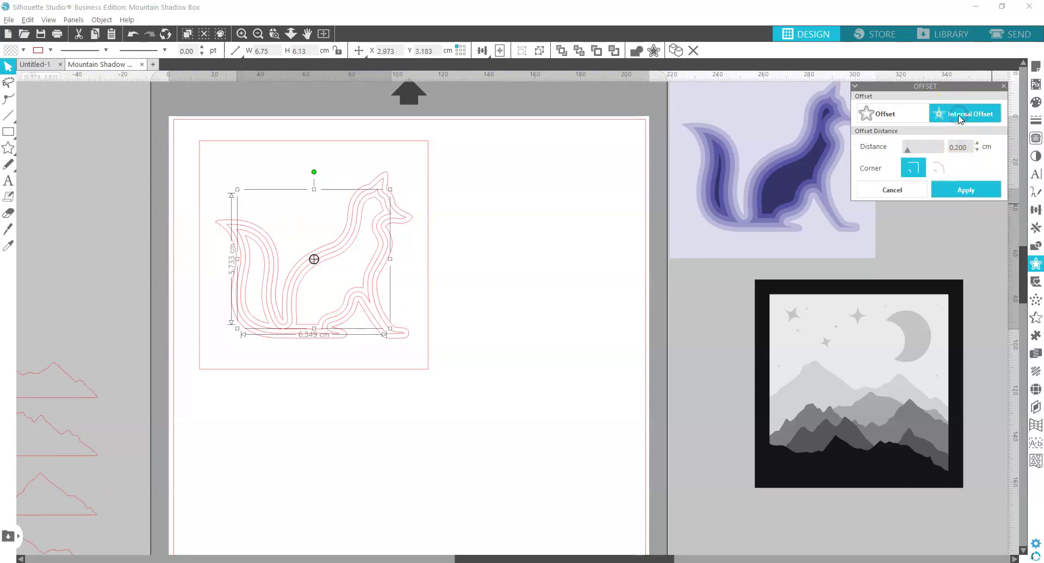
left_click(968, 190)
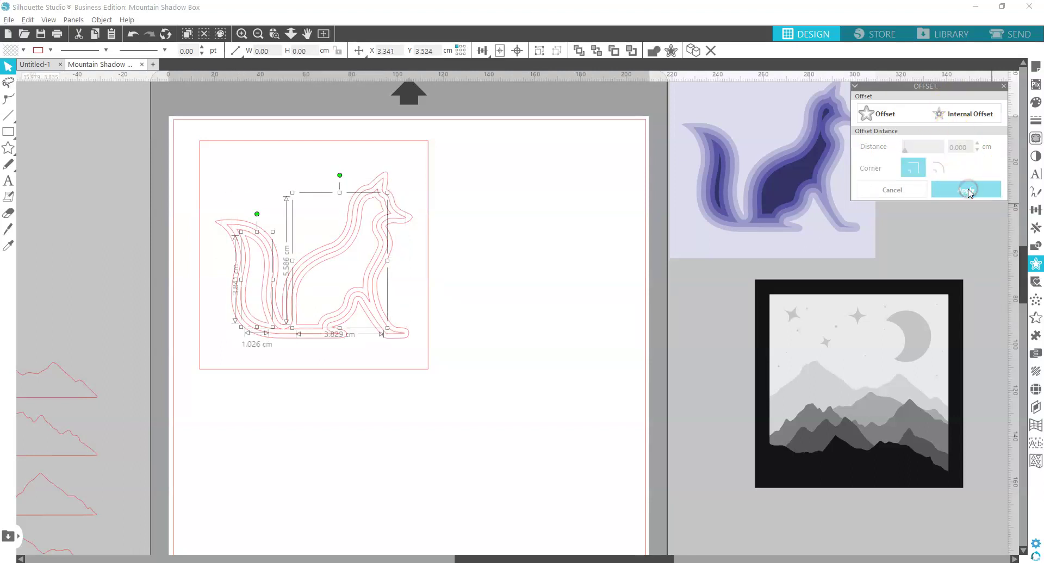
left_click(962, 115)
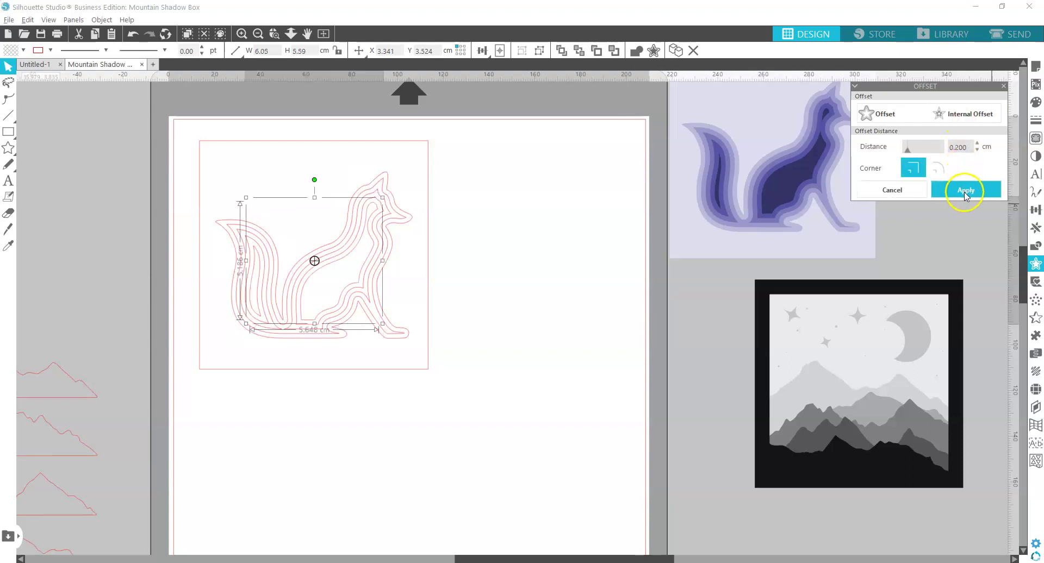
left_click(965, 190)
left_click(972, 114)
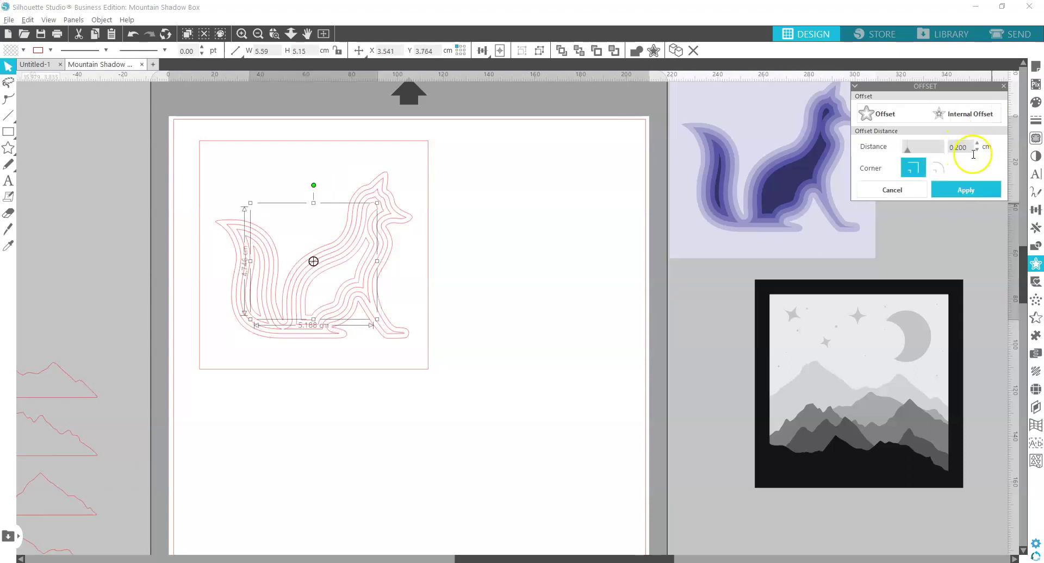
left_click(972, 189)
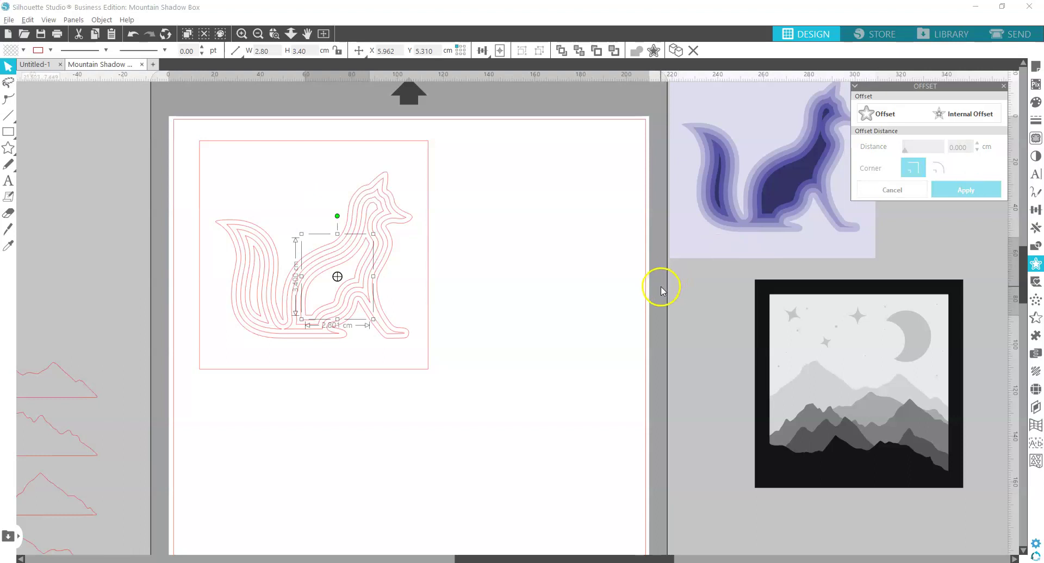
- Move the outermost fox outline out of the square and undo the move
left_click(478, 279)
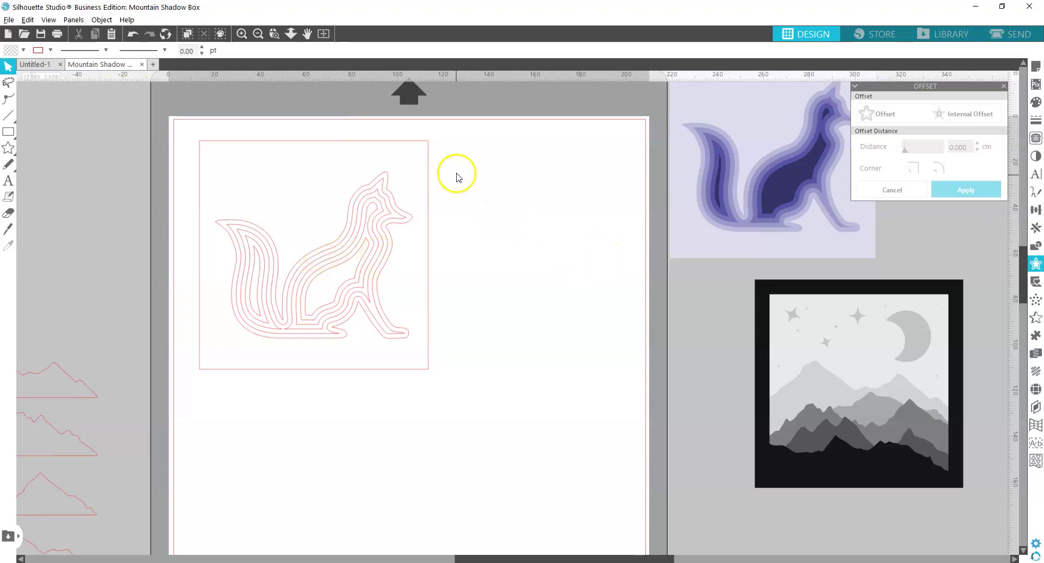
left_click_drag(399, 209, 580, 185)
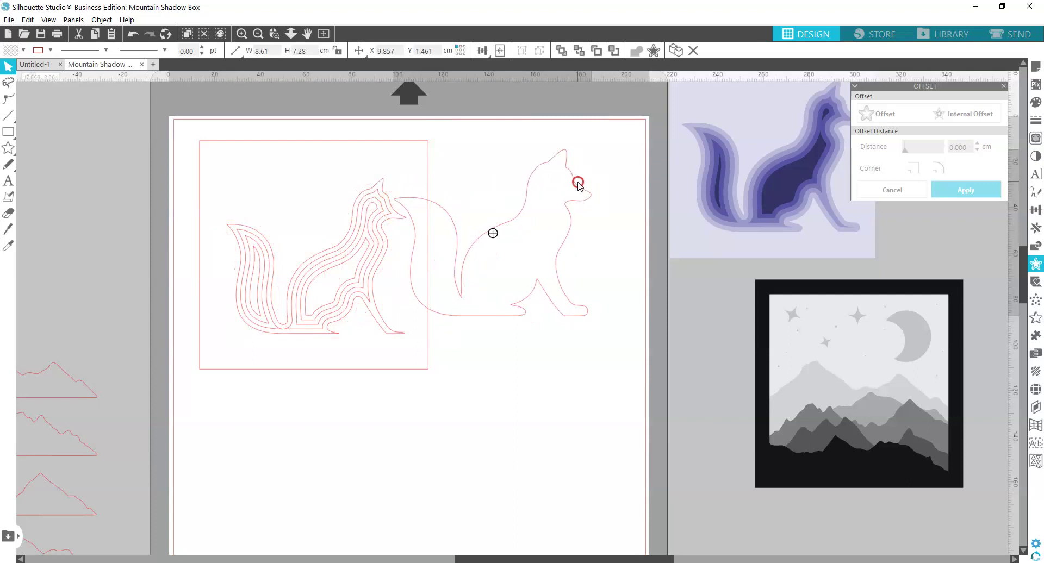
key("ctrl+z")
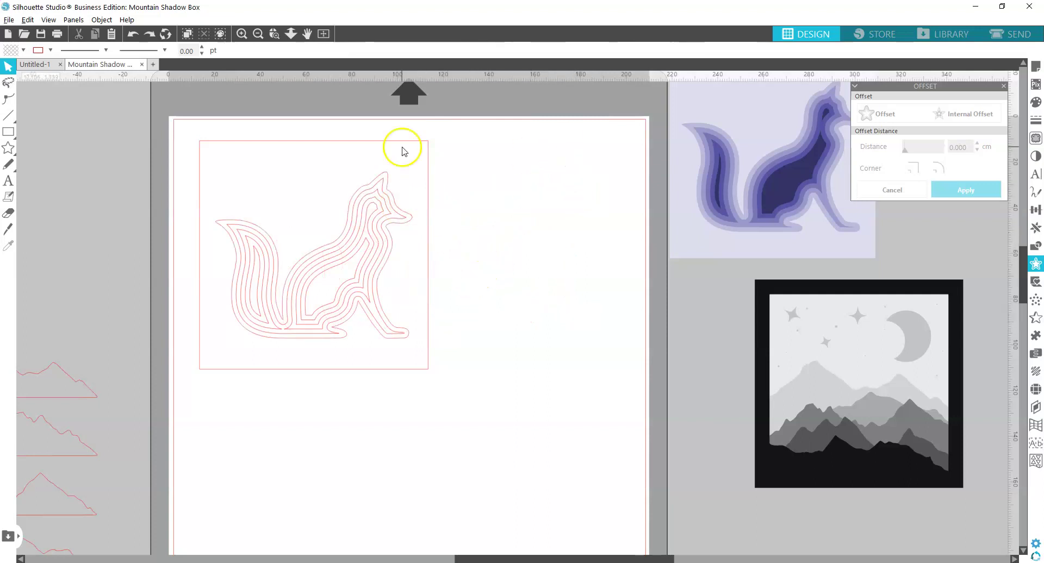
- Copy the 10 cm square and make five duplicates of it
left_click(259, 144)
key("ctrl+c")
key("ctrl+v")
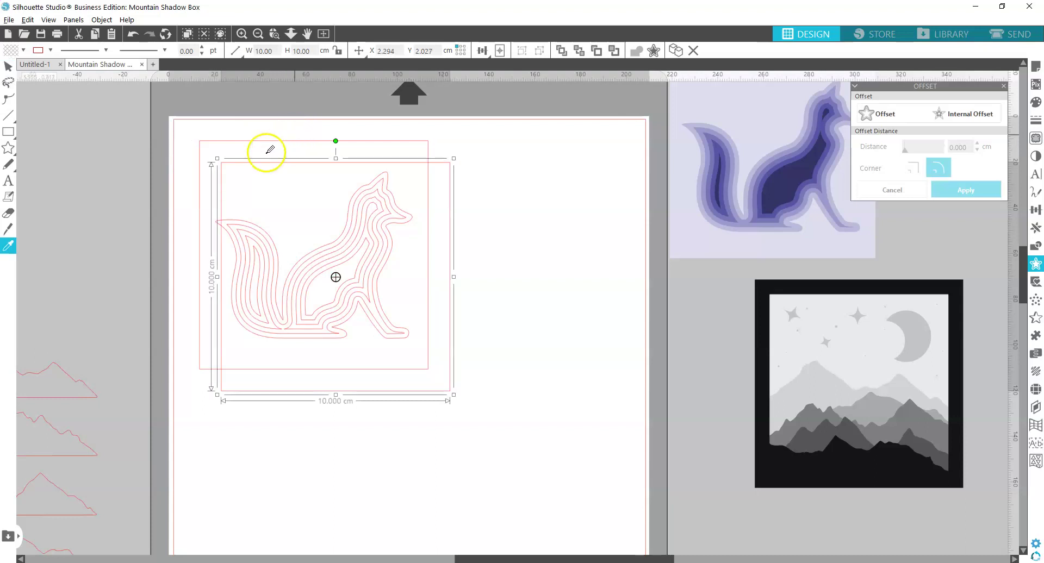
key("ctrl+v")
key("ctrl+d")
key("ctrl+d")
- Stack all six squares exactly on each other by aligning their left and top edges
left_click(536, 308)
left_click_drag(520, 112, 423, 300)
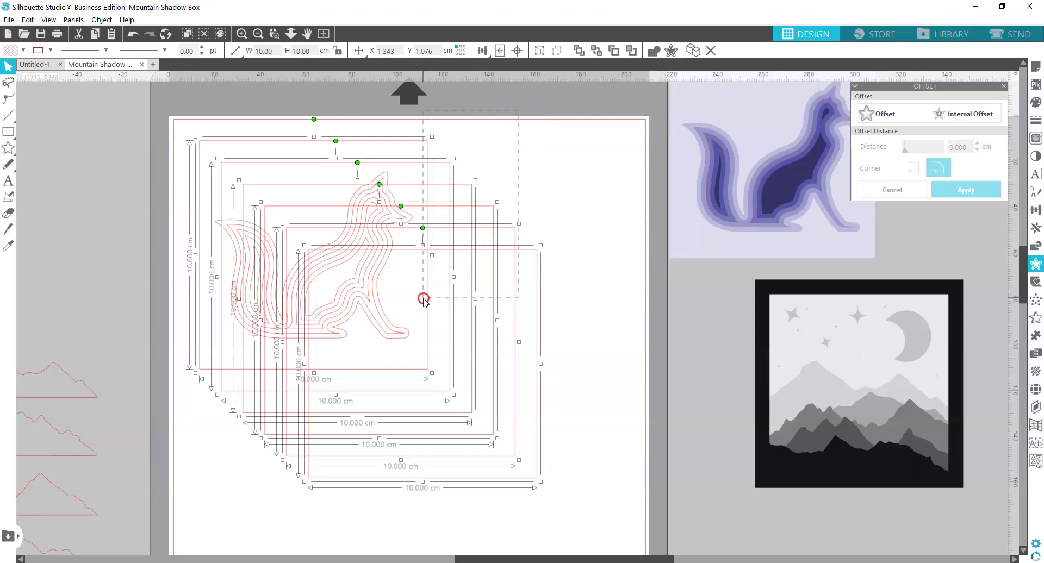
left_click(1036, 209)
left_click(933, 152)
left_click(934, 170)
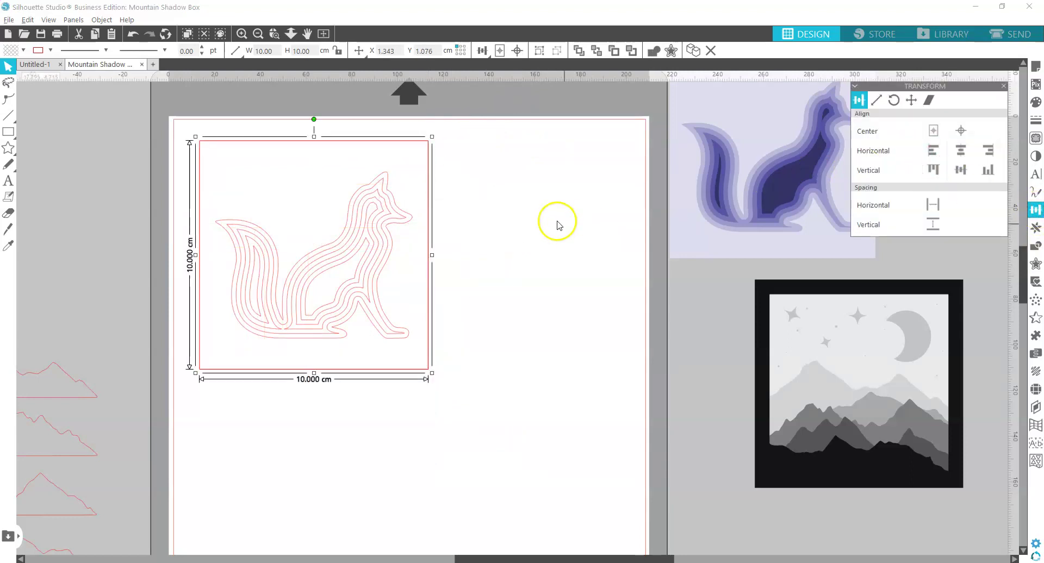
left_click(486, 197)
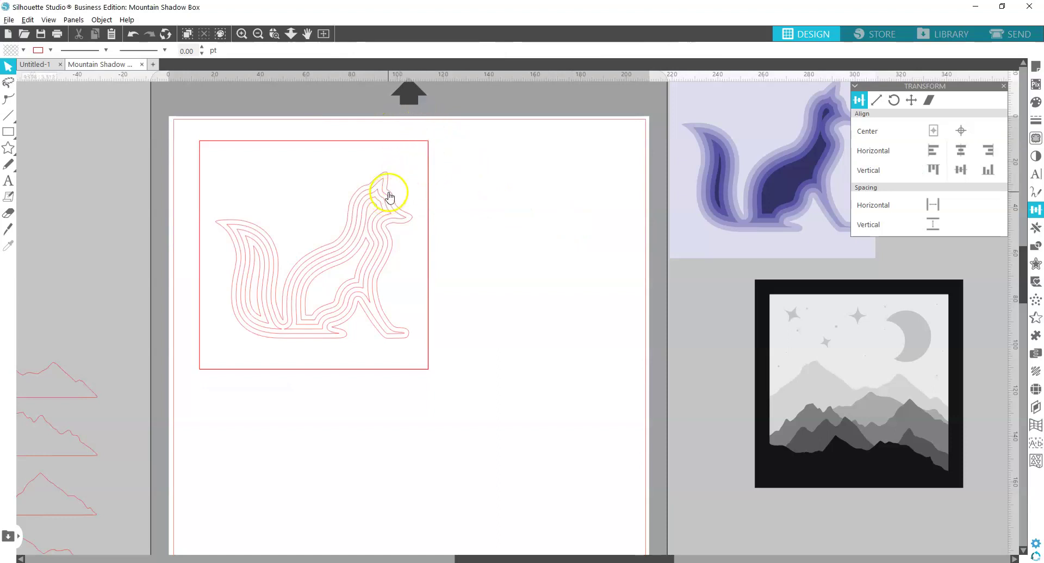
- Make a compound path from the outermost fox outline and one of the stacked squares
left_click(220, 224)
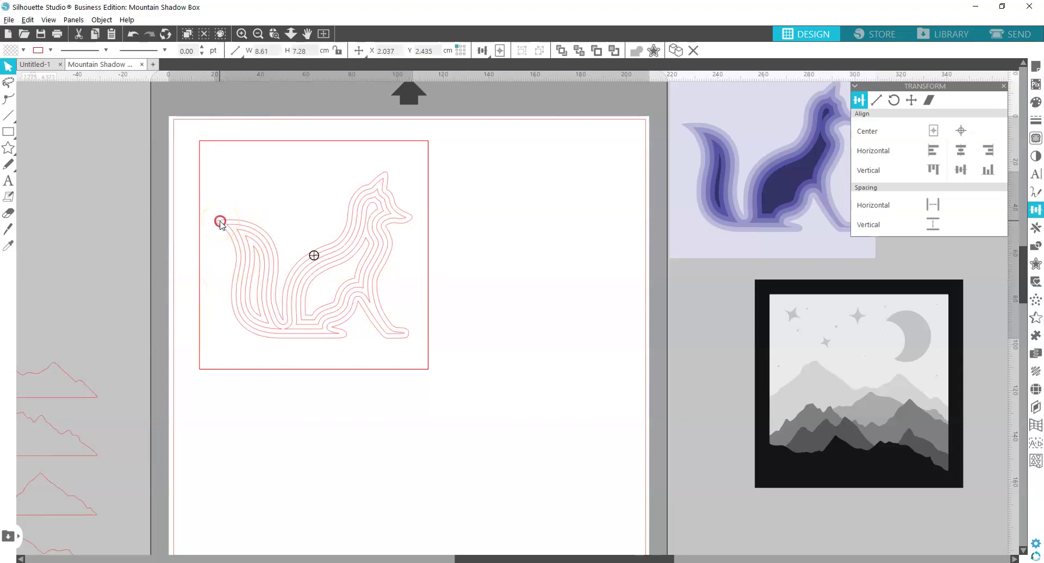
left_click(221, 146, "shift")
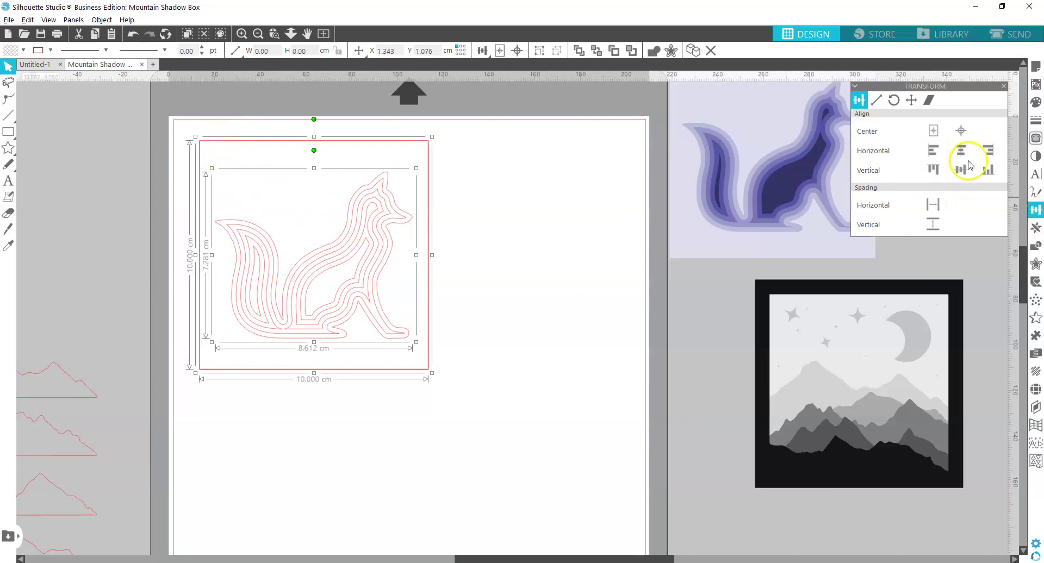
left_click(1036, 246)
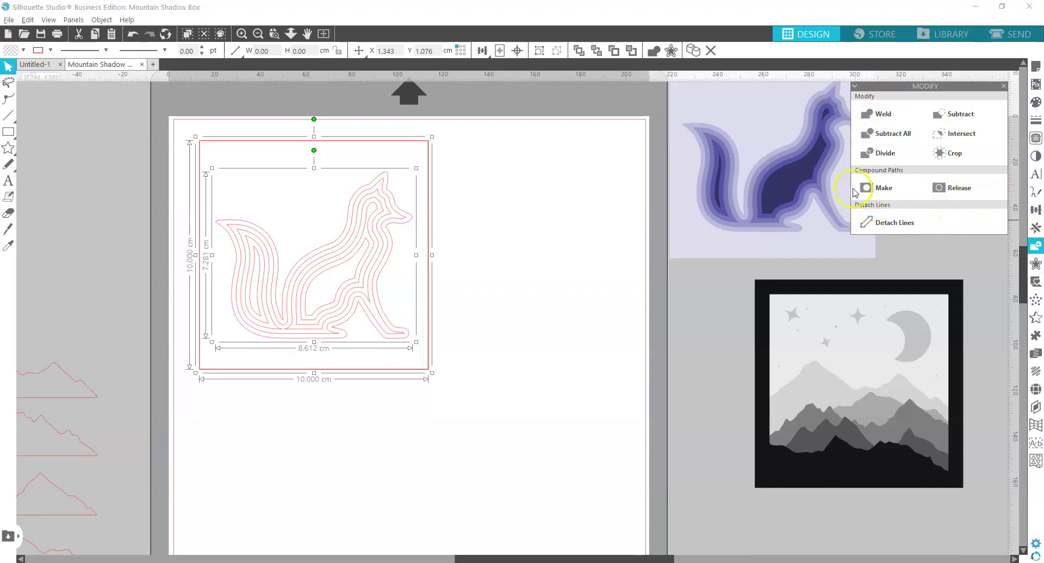
left_click(890, 189)
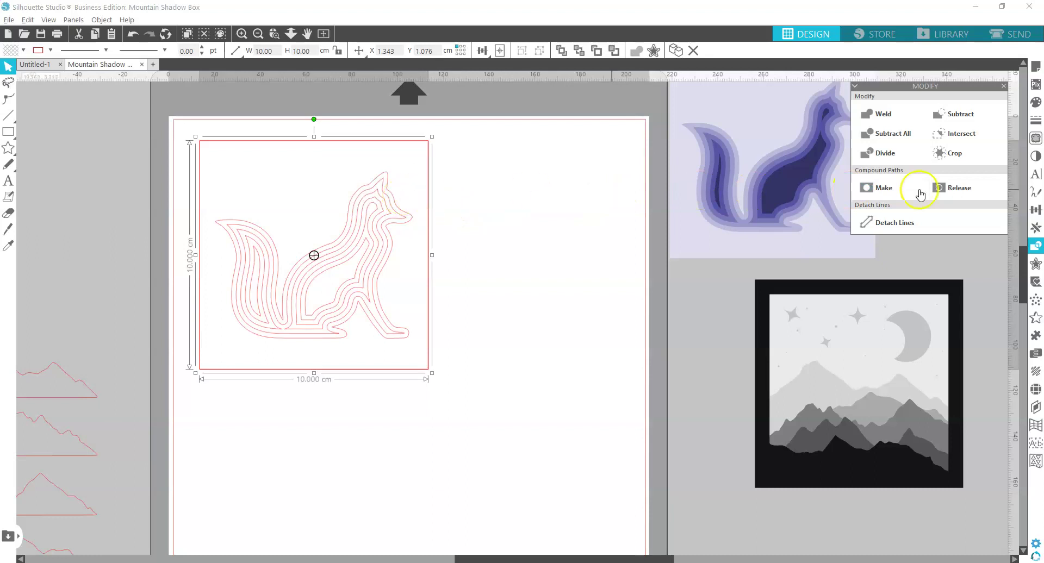
- Fill the first compound layer with the palest purple and move it to the empty area below and beside the remaining outlines
left_click(1037, 102)
left_click(898, 136)
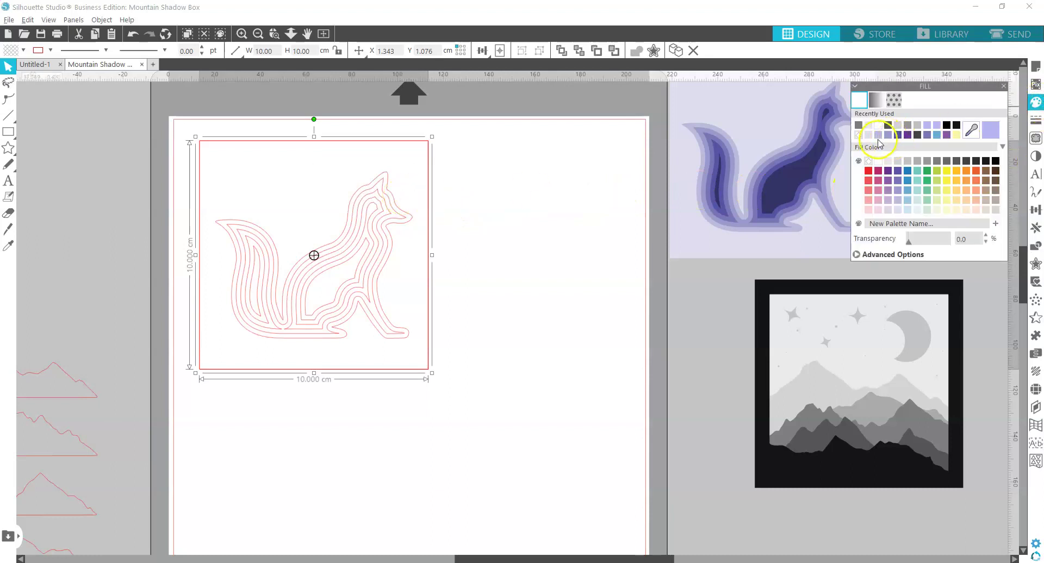
left_click(890, 212)
left_click_drag(310, 176, 592, 335)
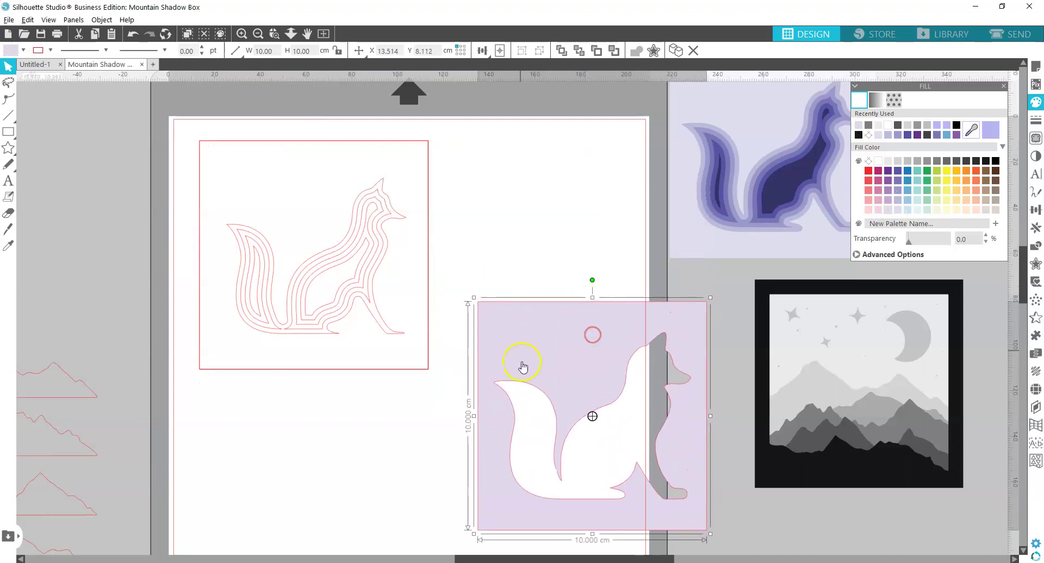
- Build the second layer as a light purple compound path of the next fox outline and a square, stacked beneath the first layer
left_click(384, 186)
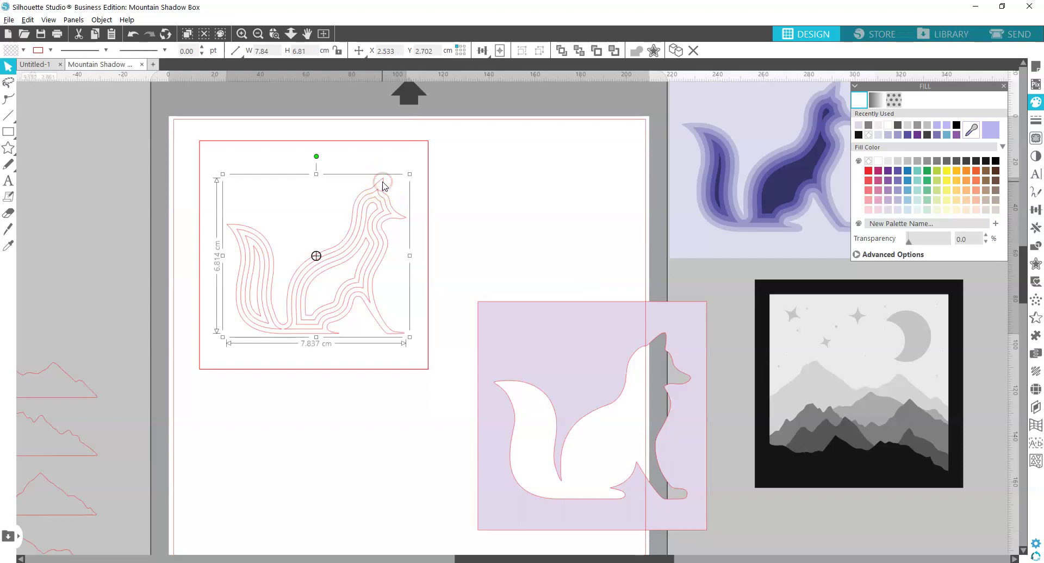
left_click(429, 163, "shift")
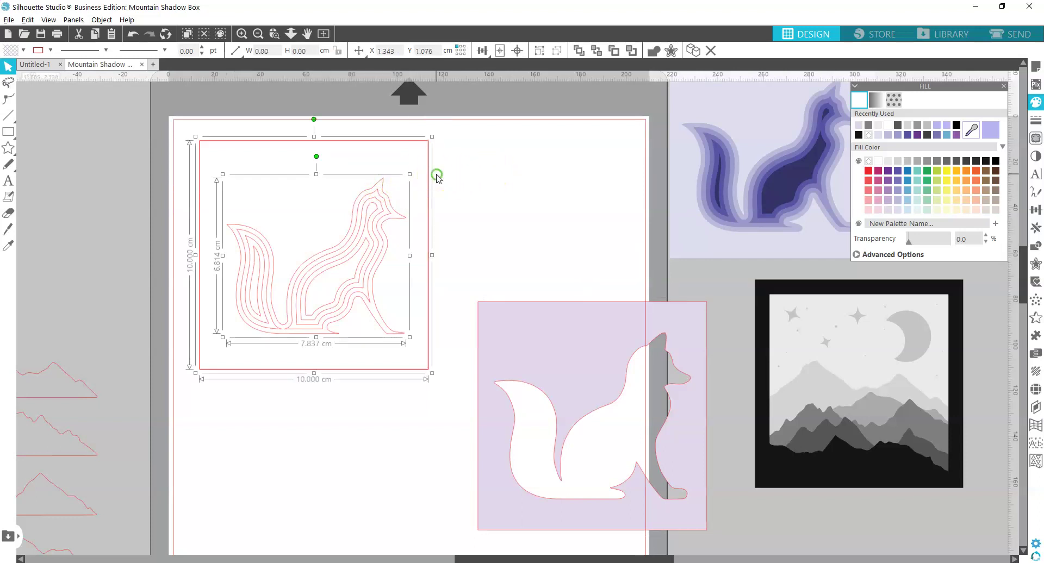
right_click(437, 175)
left_click(476, 393)
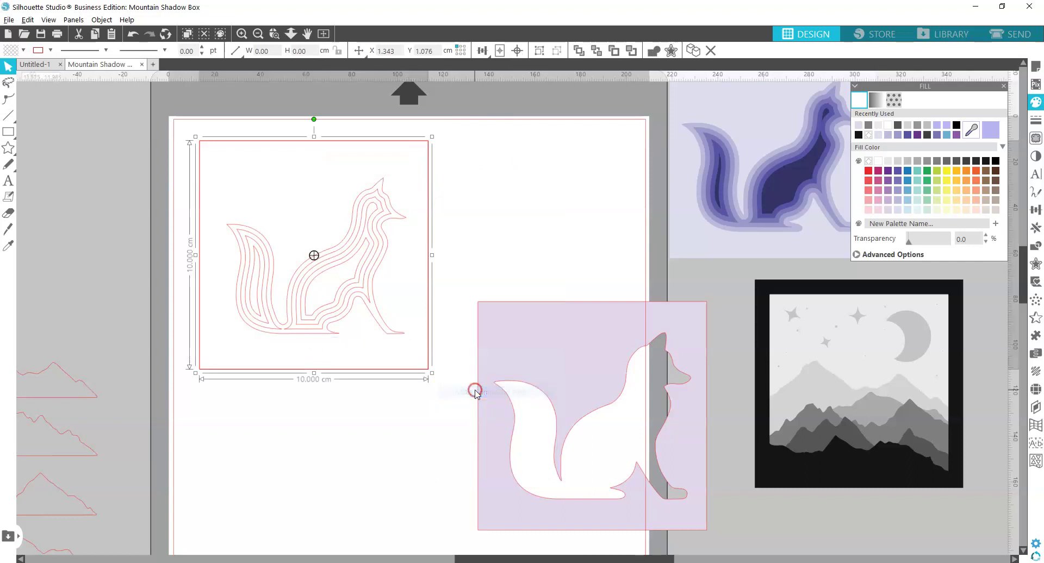
left_click(887, 207)
left_click_drag(307, 177, 573, 338)
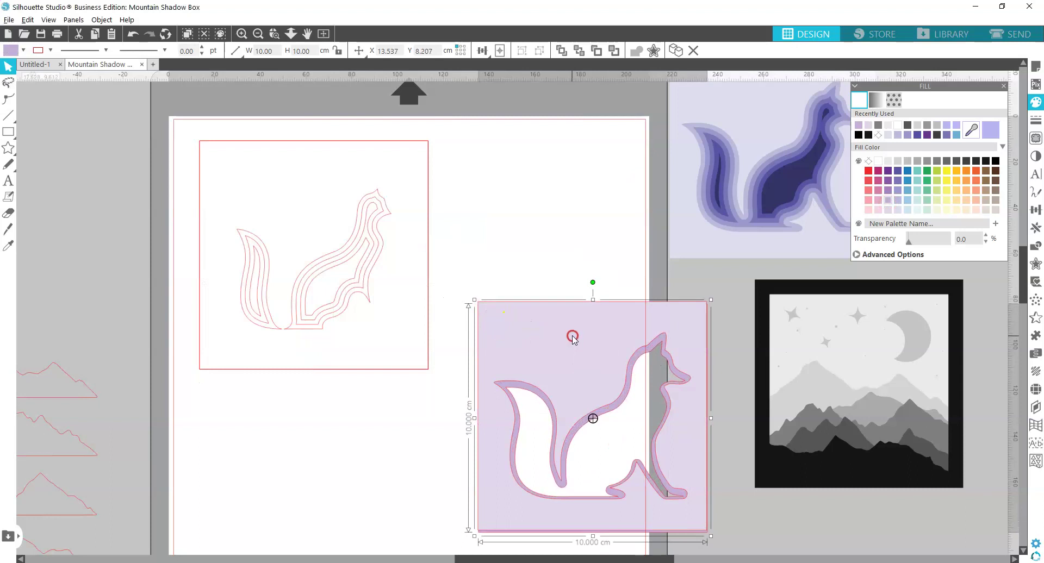
- Build the third layer as a medium blue-violet compound path of the next body and tail outlines and a square, stacked beneath the others
left_click(392, 214)
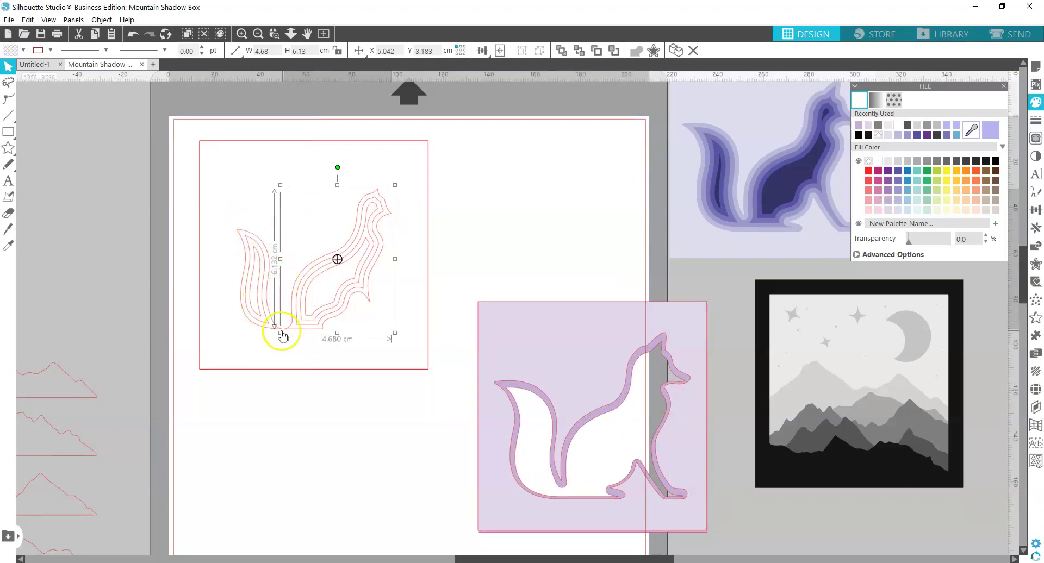
left_click(268, 253, "shift")
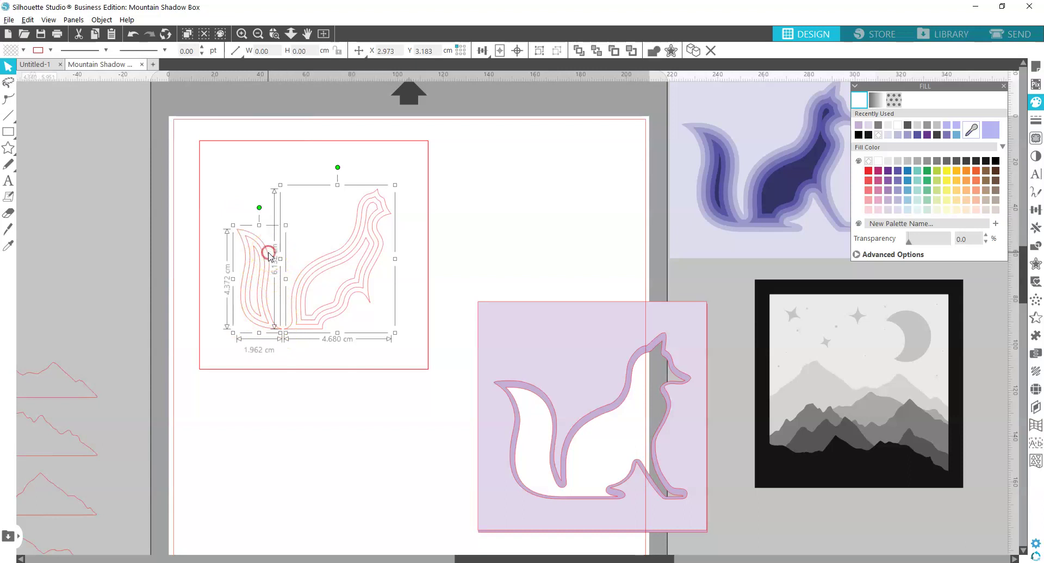
left_click(428, 169, "shift")
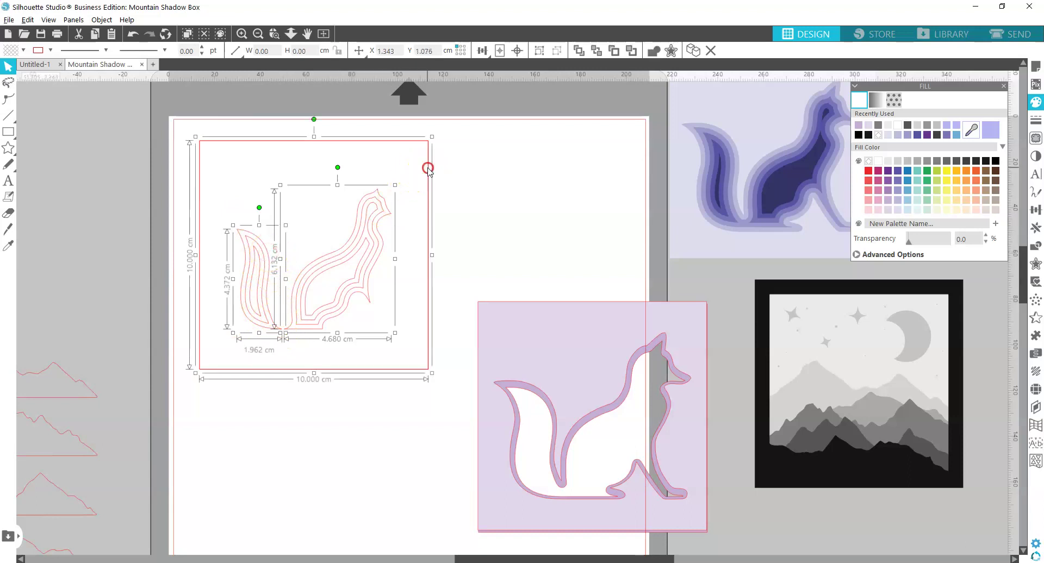
right_click(451, 192)
left_click(517, 402)
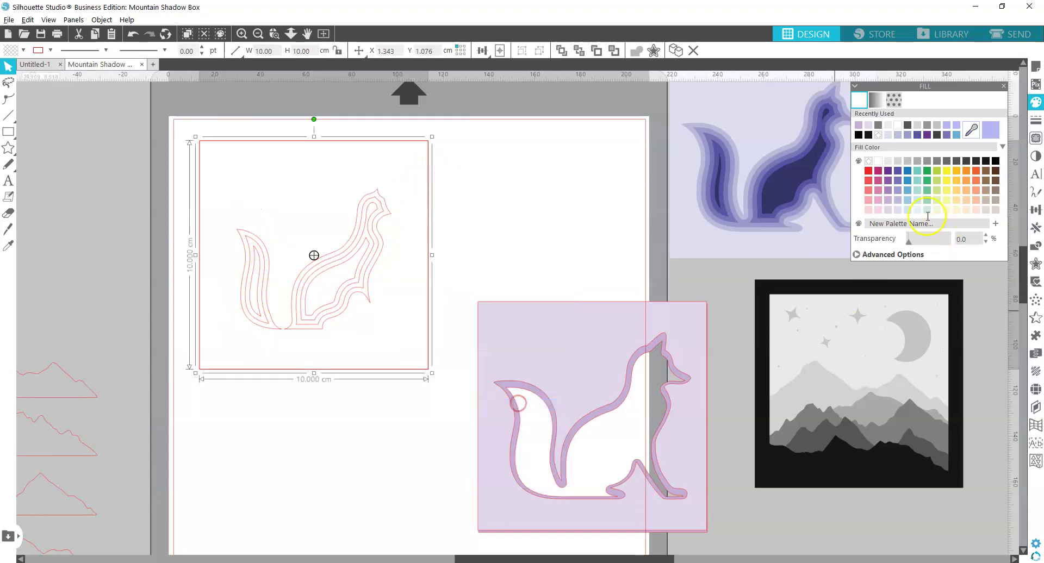
left_click(896, 193)
left_click_drag(403, 177, 680, 339)
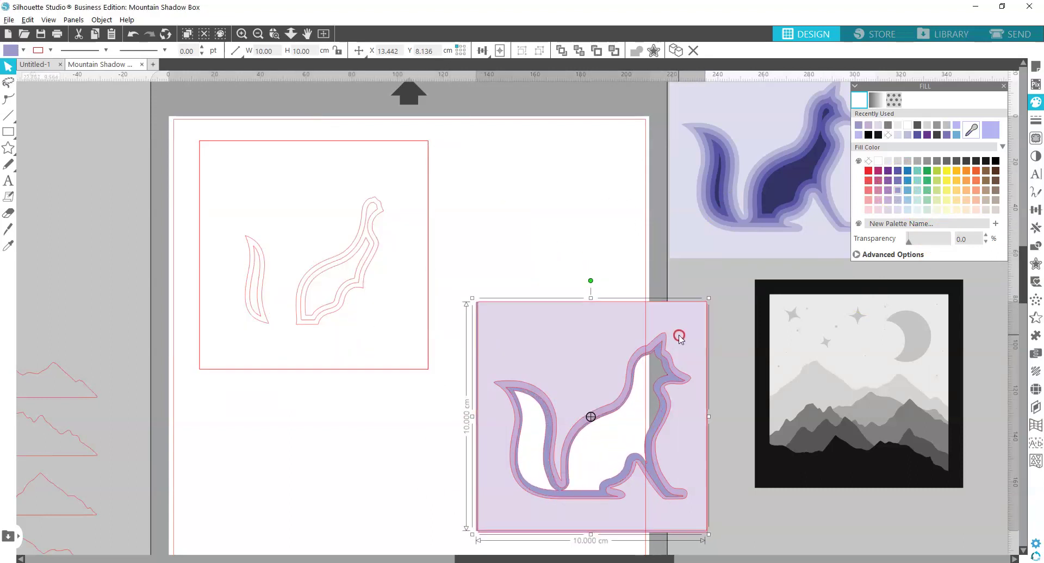
- Build the fourth layer as a darker violet compound path of the next tail and body outlines and a square, stacked beneath the others
left_click(263, 255)
left_click(312, 266, "shift")
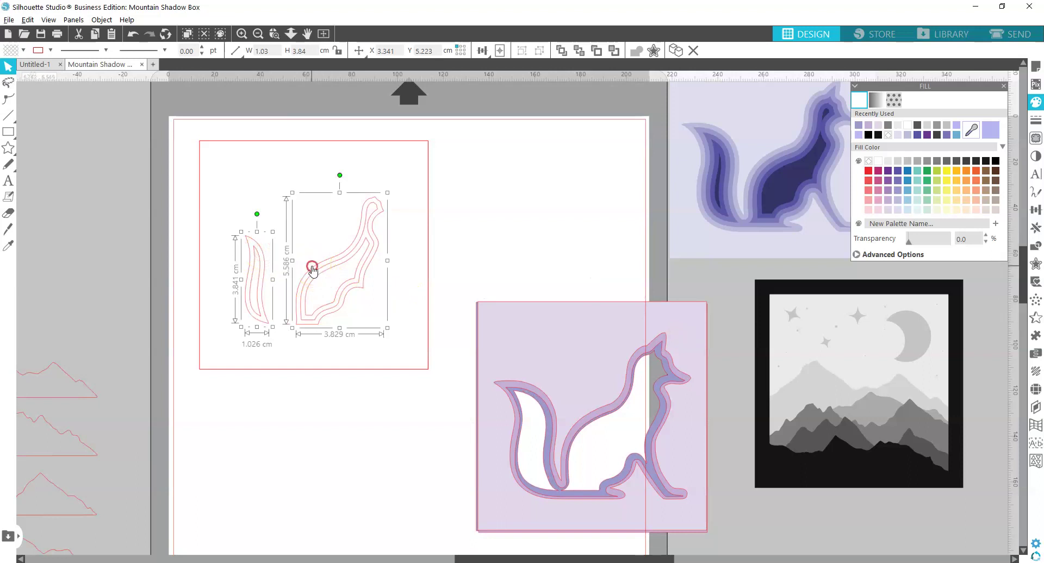
left_click(327, 141, "shift")
right_click(539, 196)
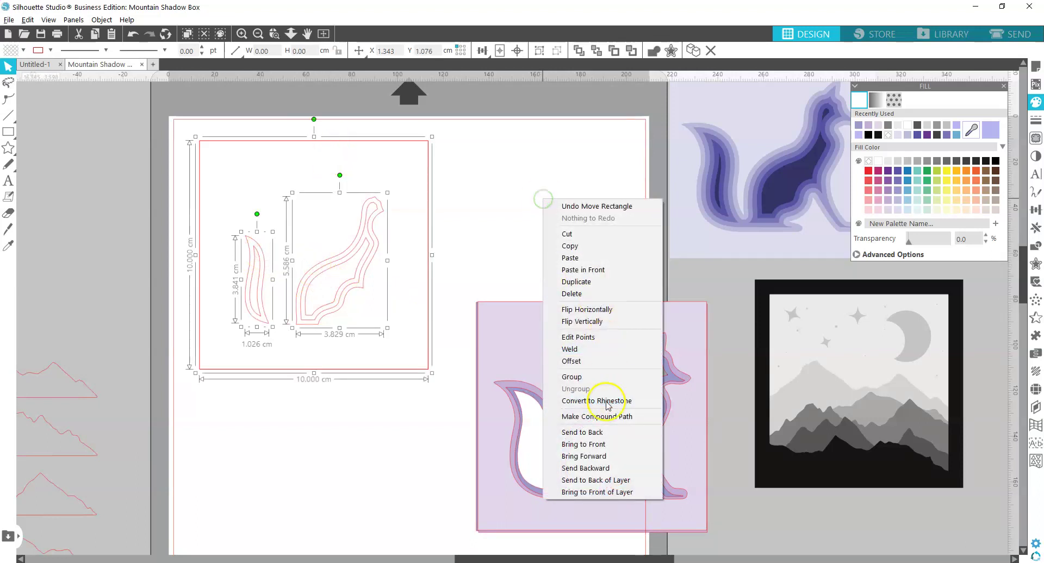
left_click(597, 417)
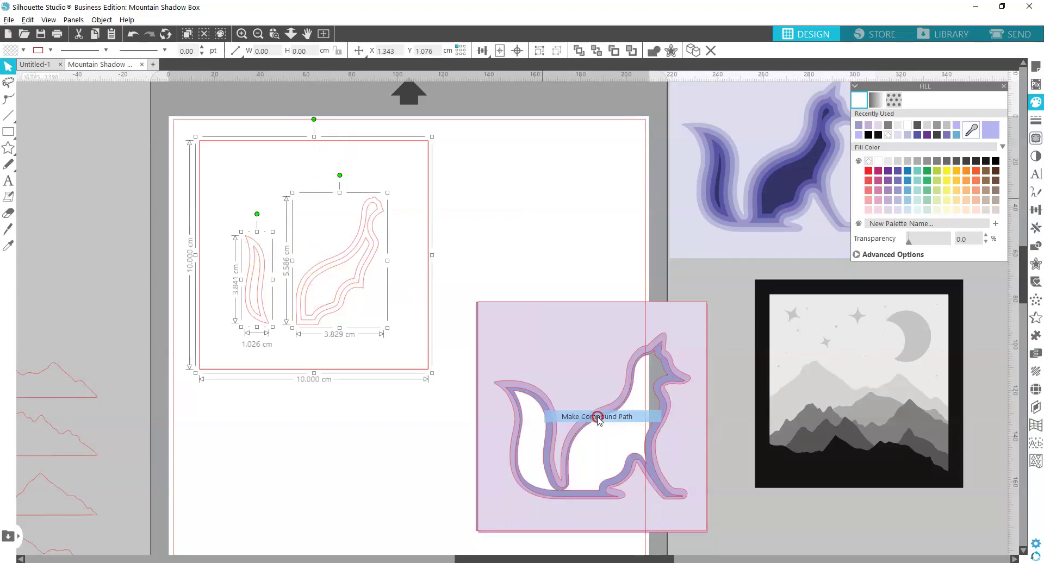
left_click(898, 180)
left_click_drag(359, 183, 642, 336)
- Build the fifth layer as a deep purple compound path of the next body and tail outlines and a square, stacked beneath the others
left_click(458, 259)
left_click(374, 243)
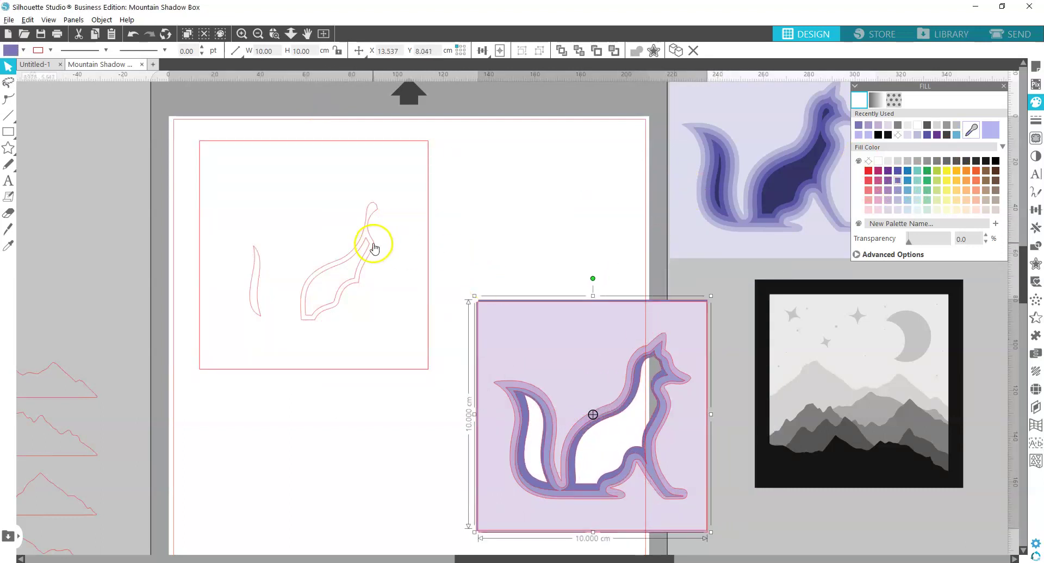
left_click(254, 259, "shift")
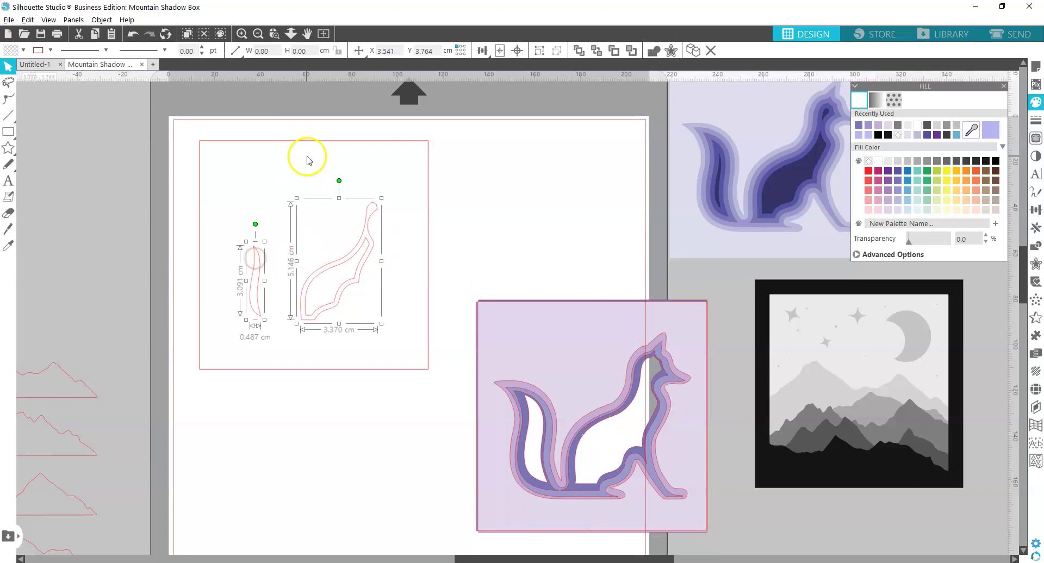
left_click(305, 142, "shift")
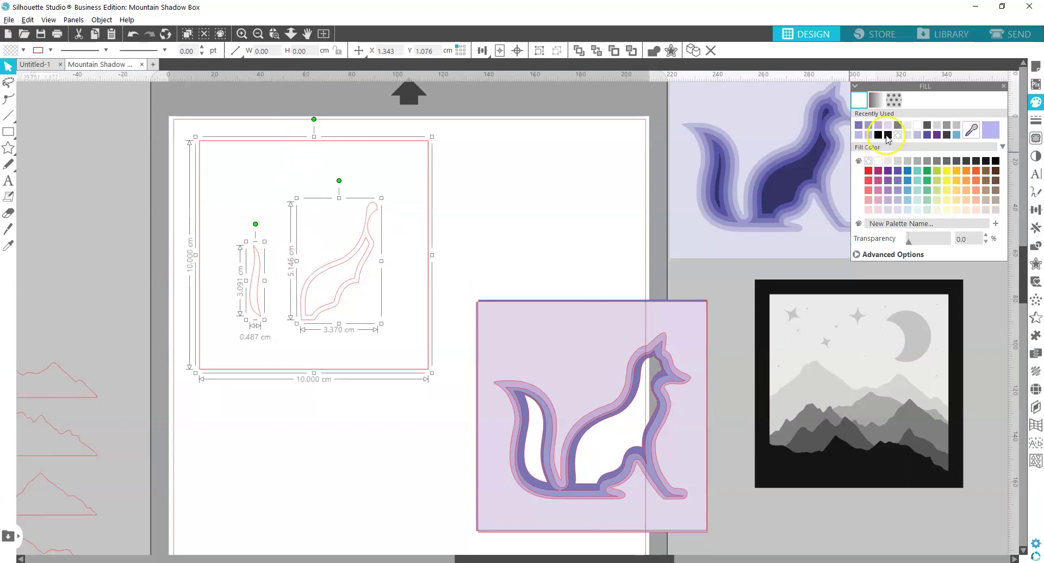
left_click(898, 171)
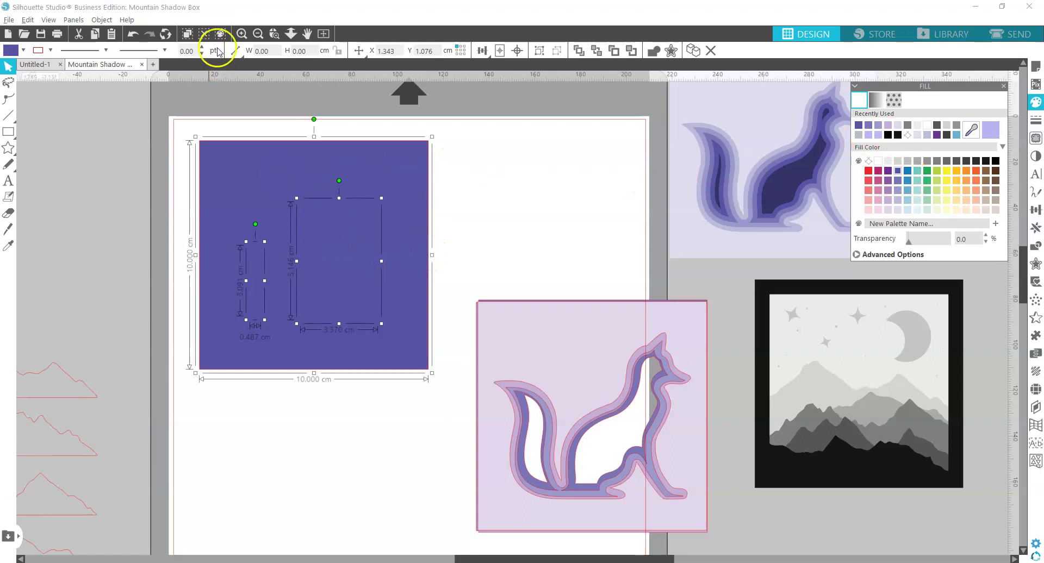
left_click(133, 33)
right_click(463, 234)
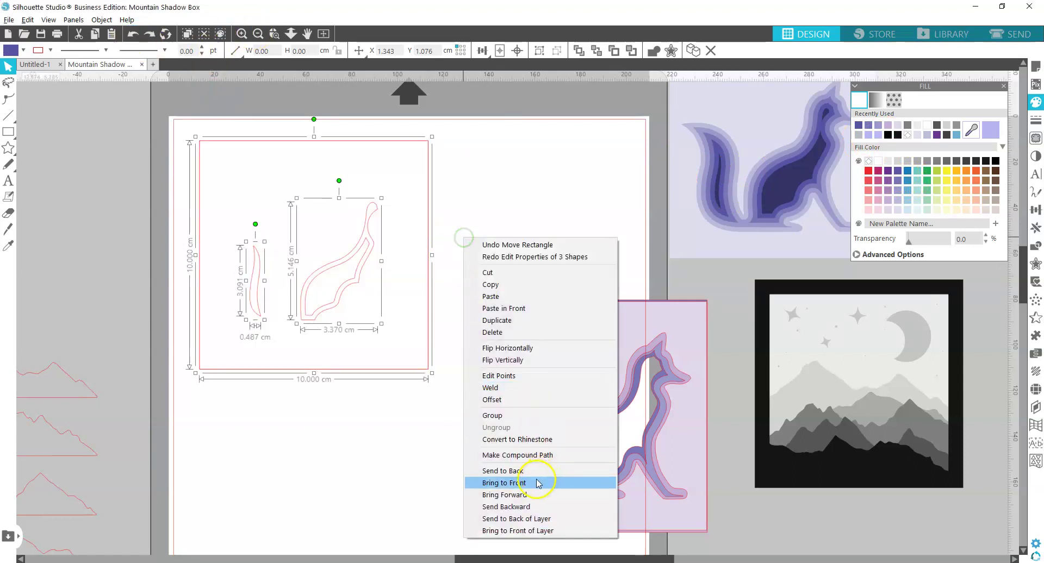
left_click(508, 456)
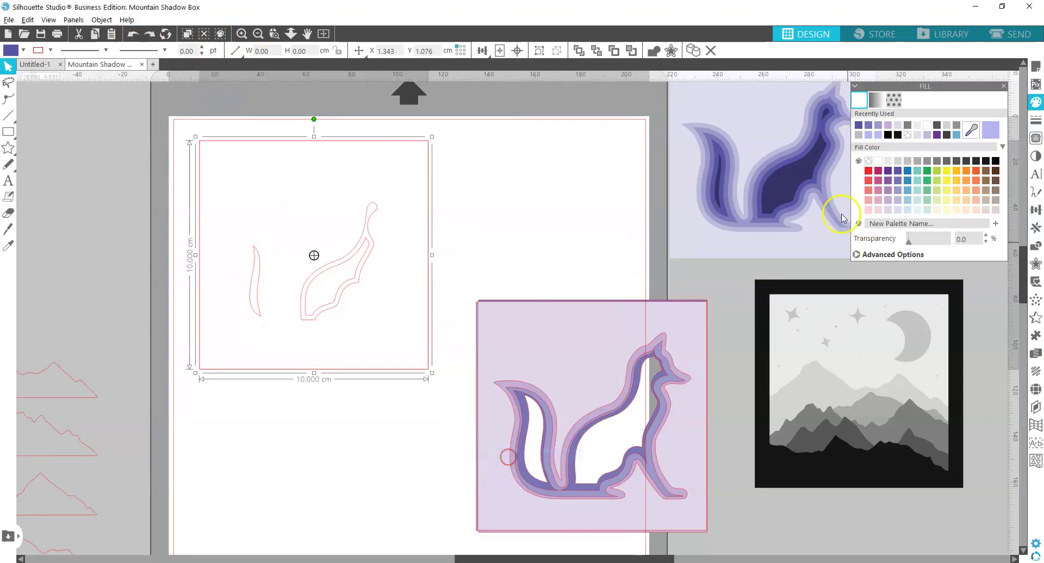
left_click(889, 170)
left_click_drag(381, 174, 638, 335)
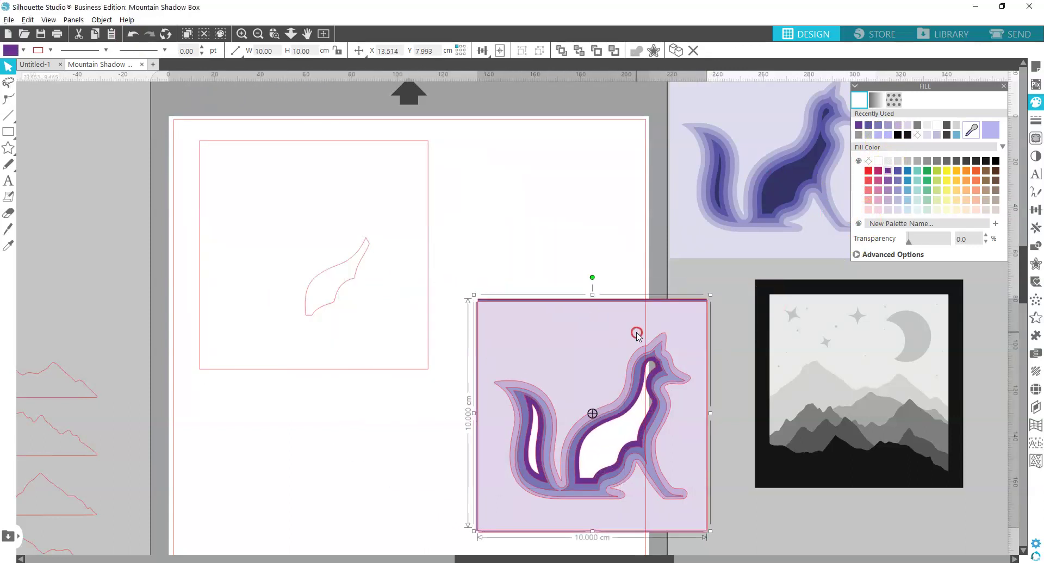
- Build the sixth layer as a blue-violet compound path of the last body outline and square, stacked beneath the other layers
left_click_drag(520, 190, 267, 276)
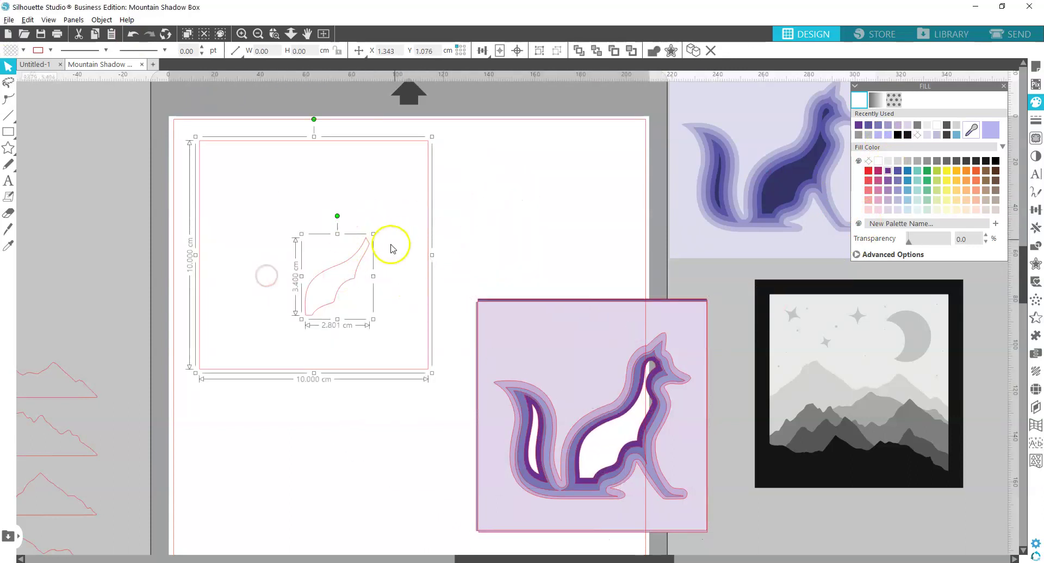
right_click(442, 233)
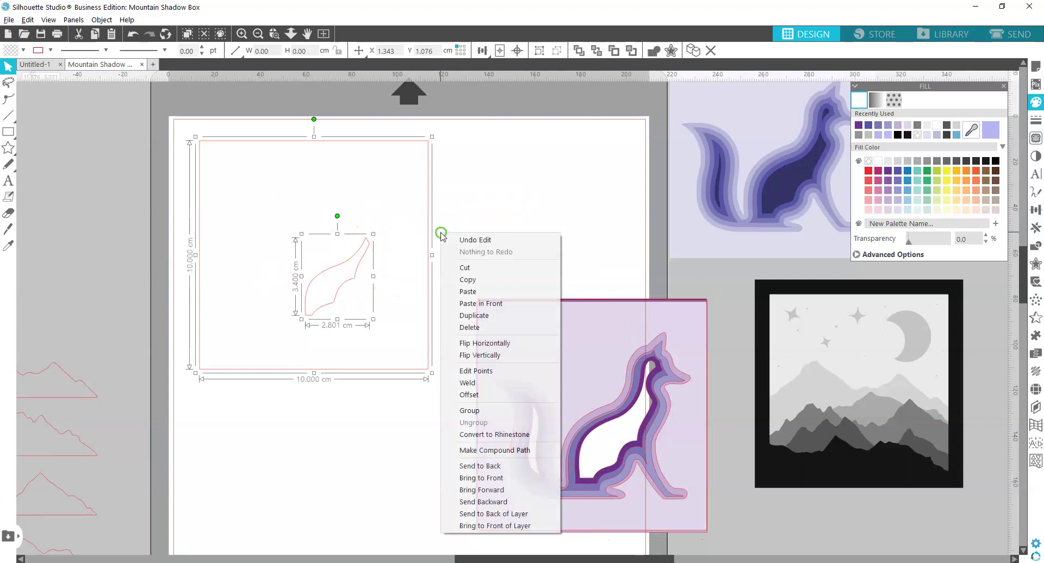
left_click(491, 450)
left_click_drag(366, 253, 651, 403)
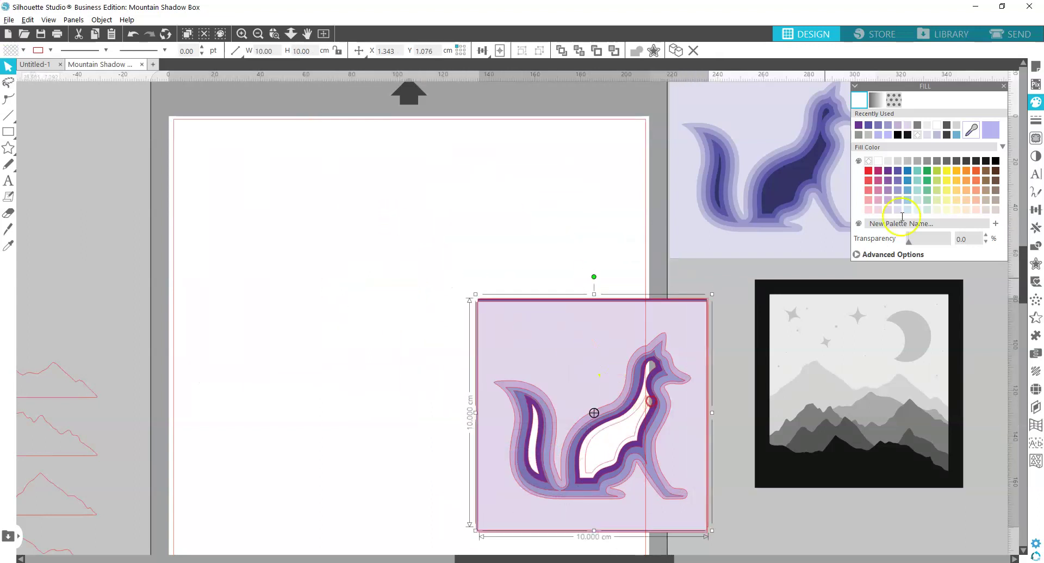
left_click(898, 172)
- Move the whole stack of layers to the upper part of the page and align all the layers on their centres
left_click_drag(542, 251, 618, 450)
left_click_drag(605, 354, 358, 192)
left_click(1035, 211)
left_click(962, 131)
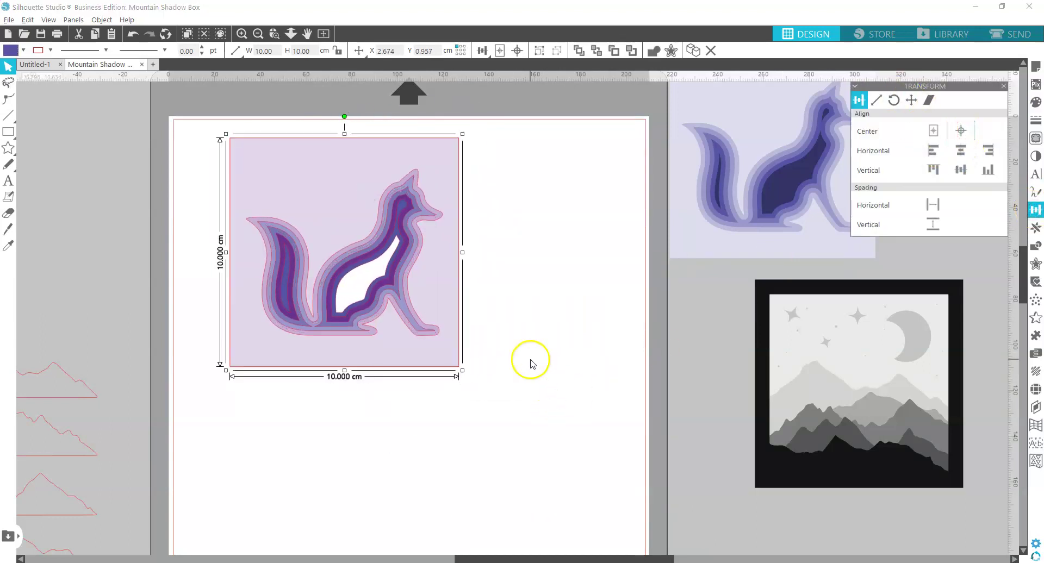
left_click(482, 309)
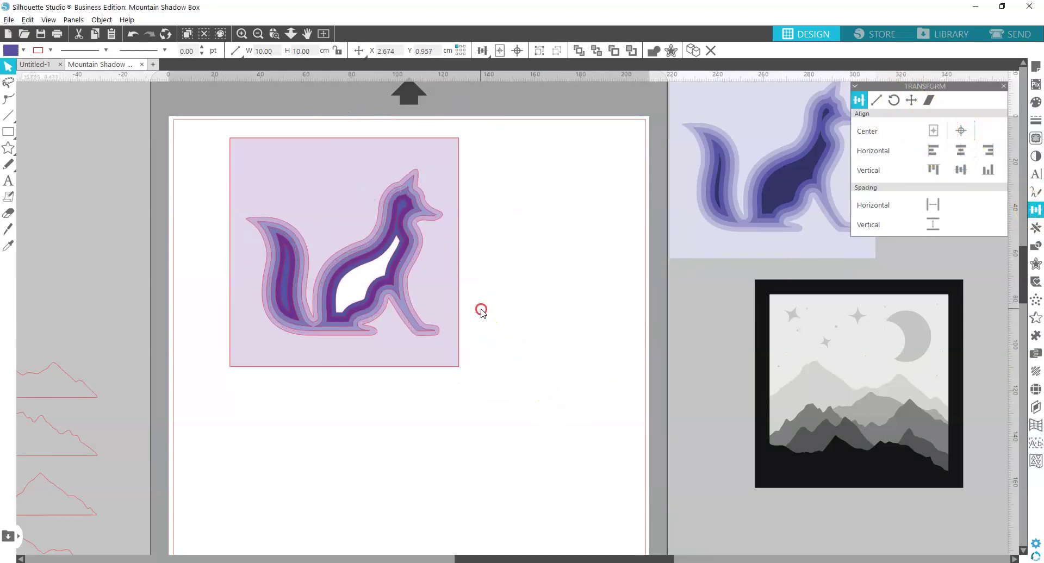
- Recolour the innermost, rearmost layer with the darkest navy sampled from the body of the reference fox picture
left_click(343, 281)
key("i")
left_click(799, 167)
left_click(415, 260)
- Recolour the deep purple fifth layer with the dark violet sampled from the band around the reference fox's darkest area
left_click(379, 254)
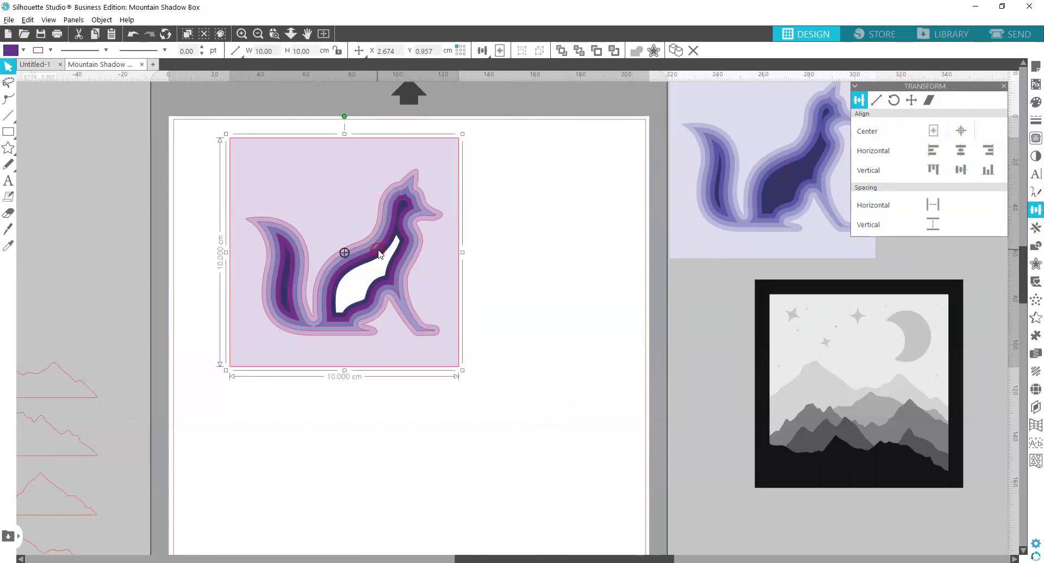
left_click(1035, 101)
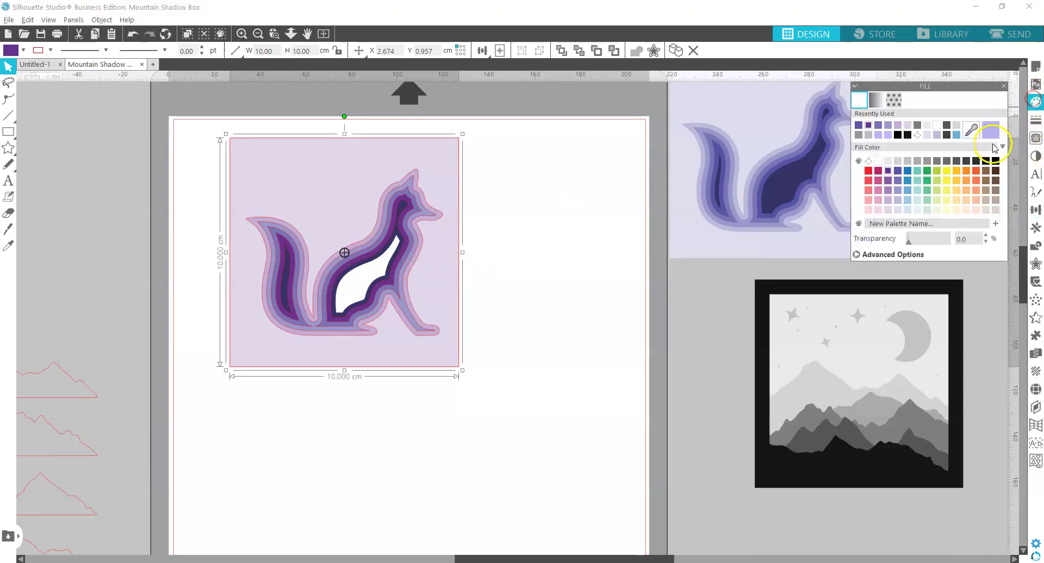
left_click(972, 129)
left_click(785, 162)
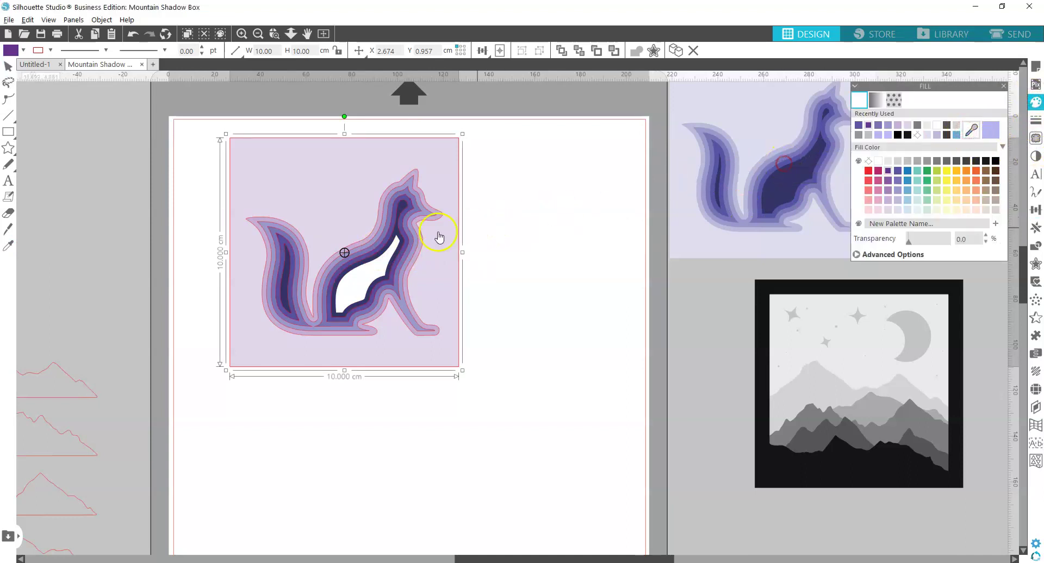
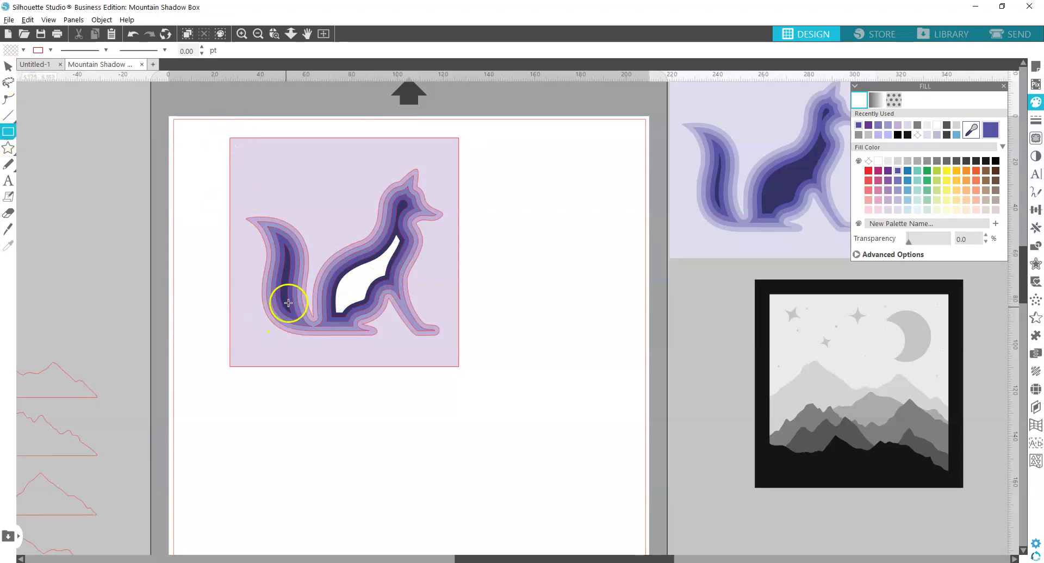
- Draw a square overlapping the fox stack and set its width and height to 10 cm
key("ctrl+z")
key("i")
key("ctrl+z")
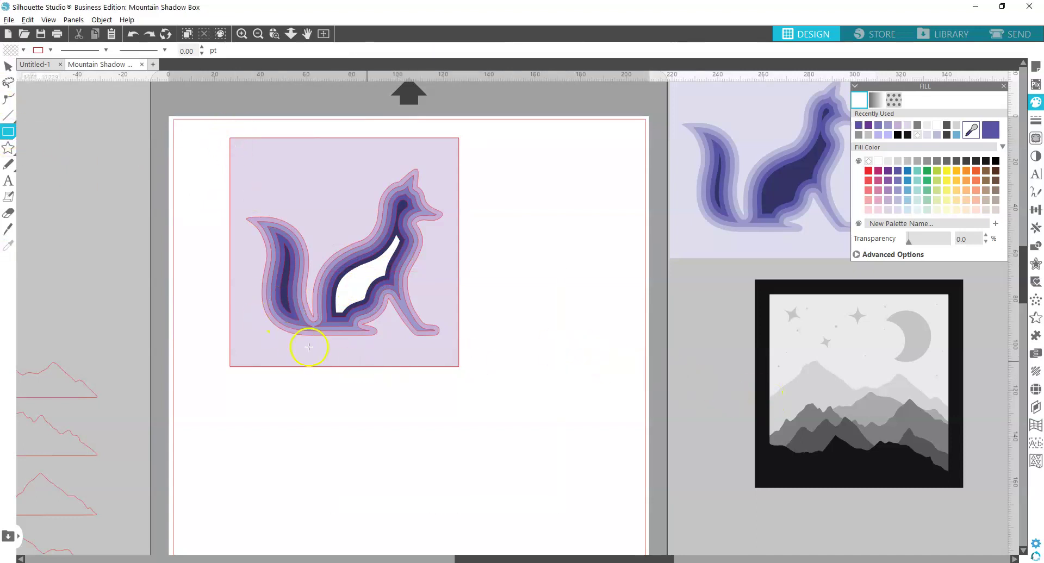
left_click_drag(396, 218, 618, 433)
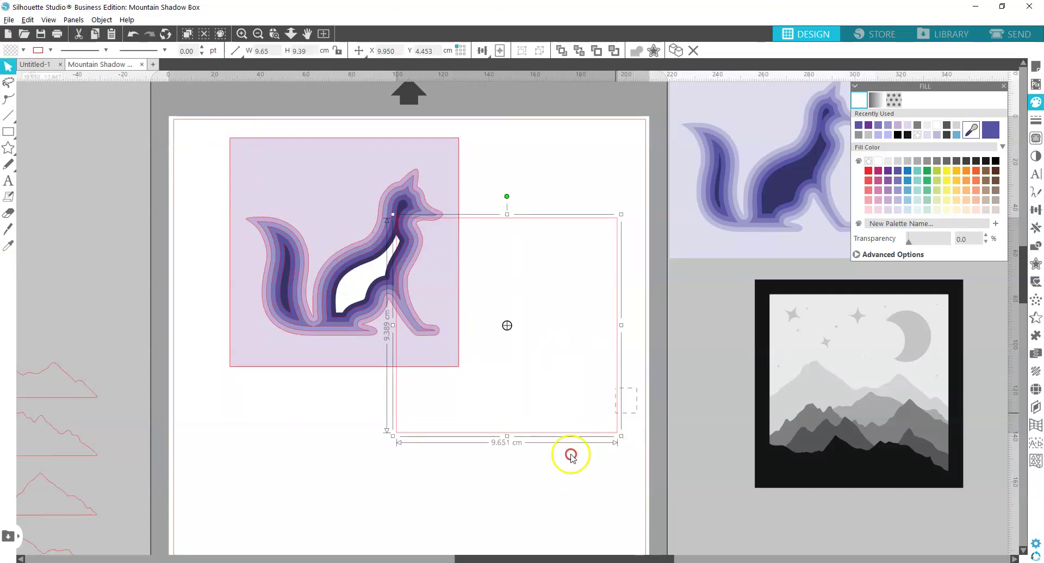
left_click(1036, 210)
left_click(877, 100)
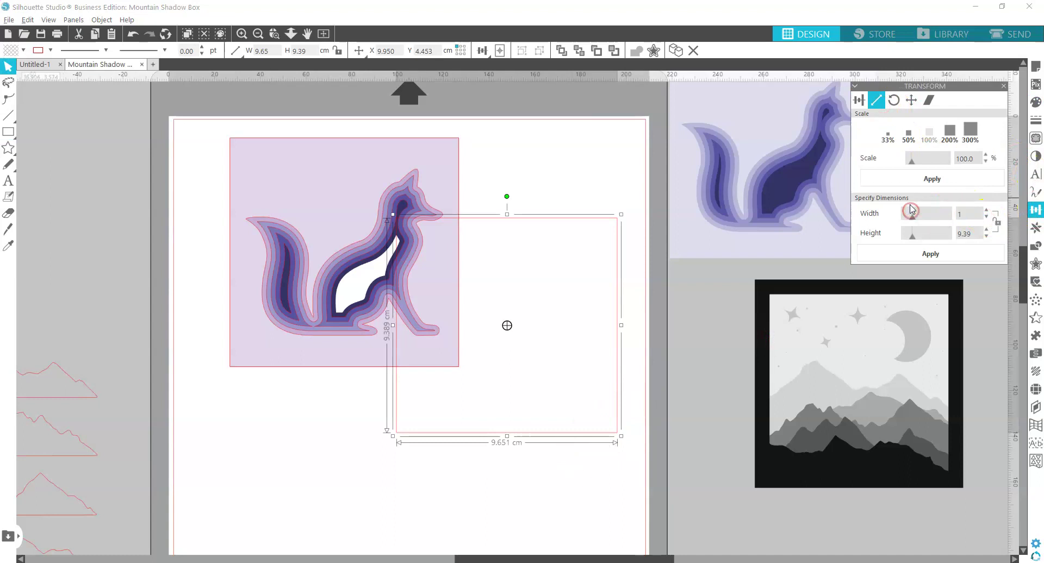
type("0")
key("Return")
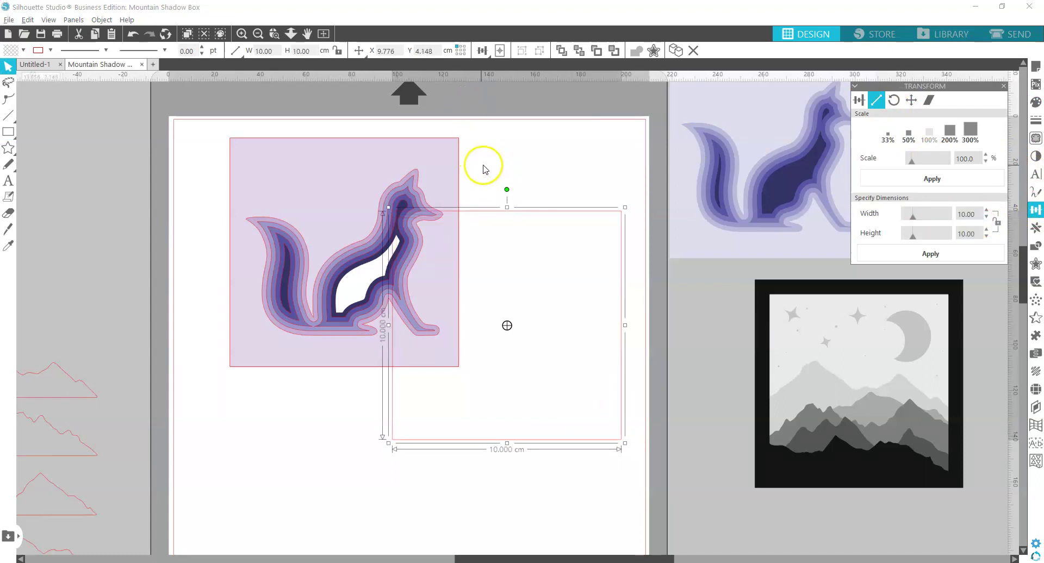
- Fill the 10 cm square with navy sampled from the reference fox's body and place it behind the other fox layers
left_click(791, 189)
left_click_drag(514, 286, 349, 205)
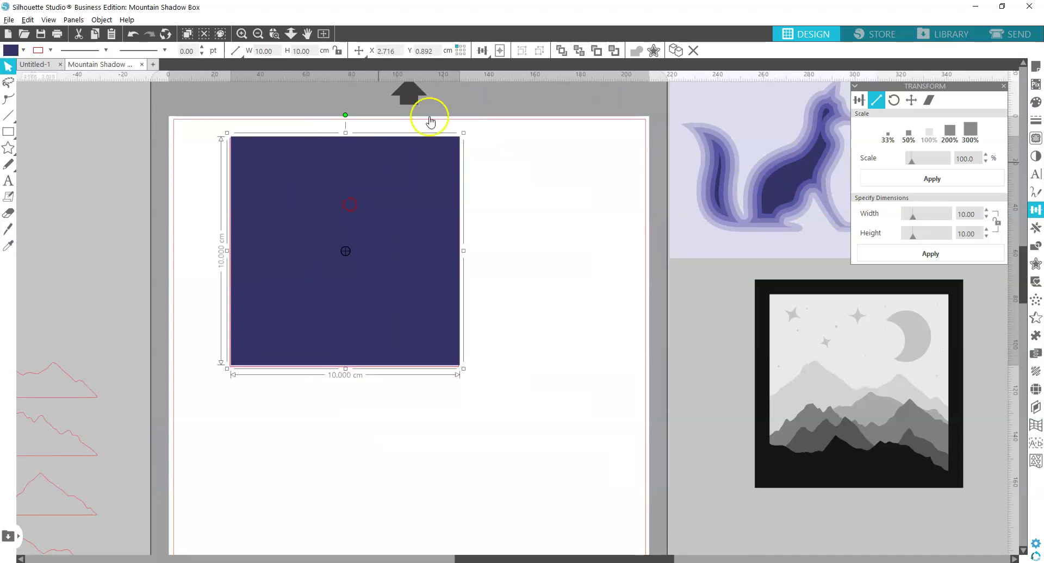
left_click(586, 50)
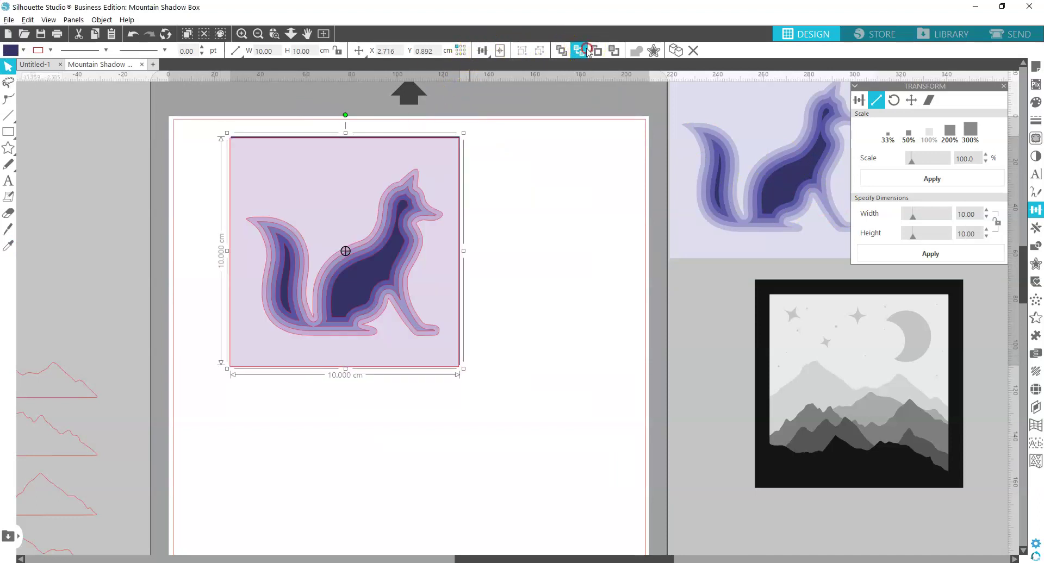
- Align all the fox layers, including the solid navy backing square, on their centres
left_click(343, 267)
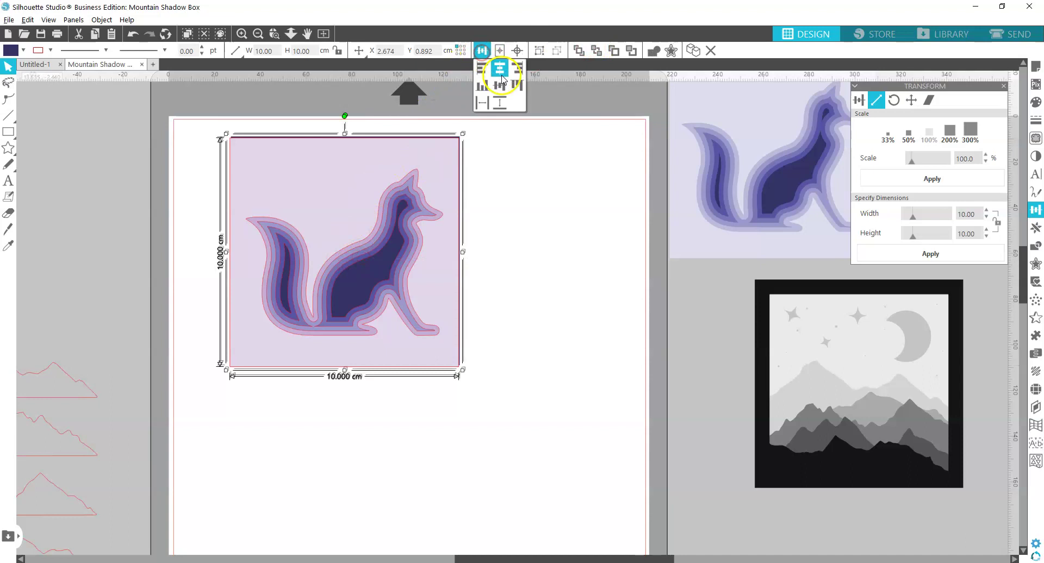
left_click(517, 50)
left_click(537, 280)
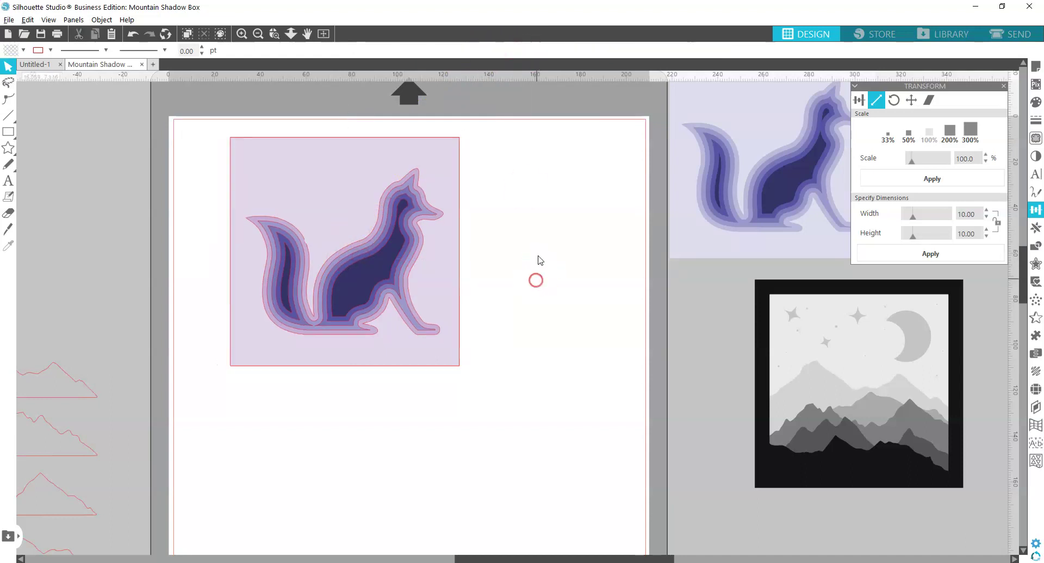
- Move the complete fox stack off the page into the empty area beside the mat
left_click_drag(438, 214, 228, 337)
left_click_drag(380, 302, 1, 12)
left_click_drag(53, 81, 210, 294)
left_click(369, 171)
- Pull the fox layers apart one by one from the rearmost navy square forward, moving the darker ones above the page
left_click_drag(185, 252, 471, 326)
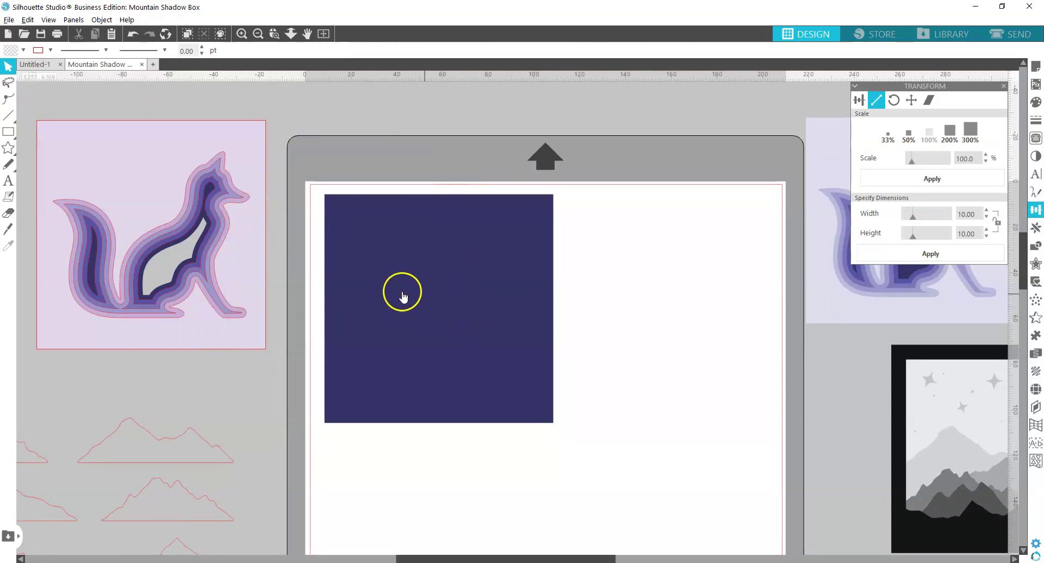
left_click_drag(435, 352, 480, 69)
left_click_drag(187, 281, 471, 361)
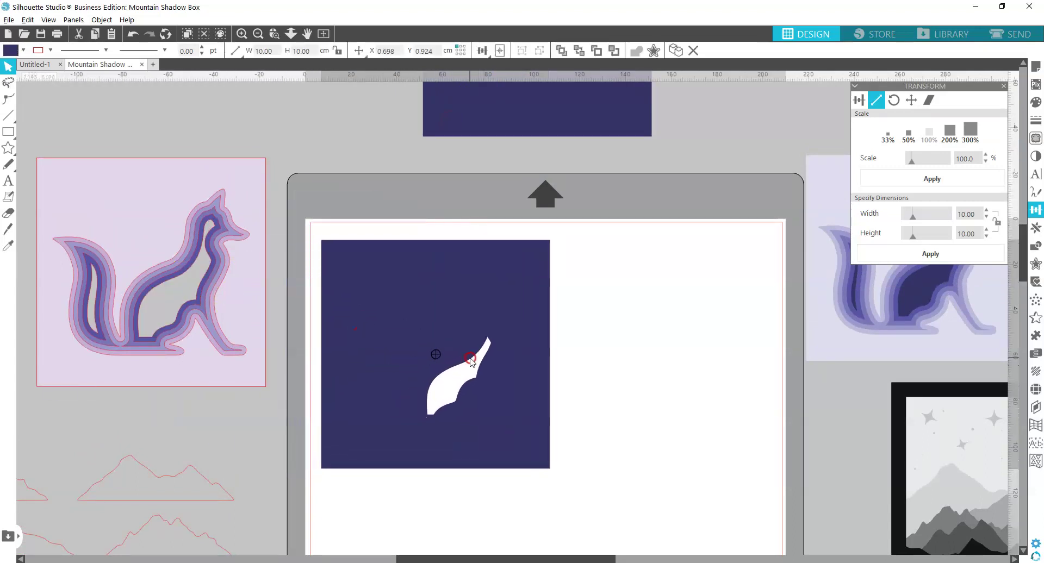
left_click_drag(366, 389, 442, 79)
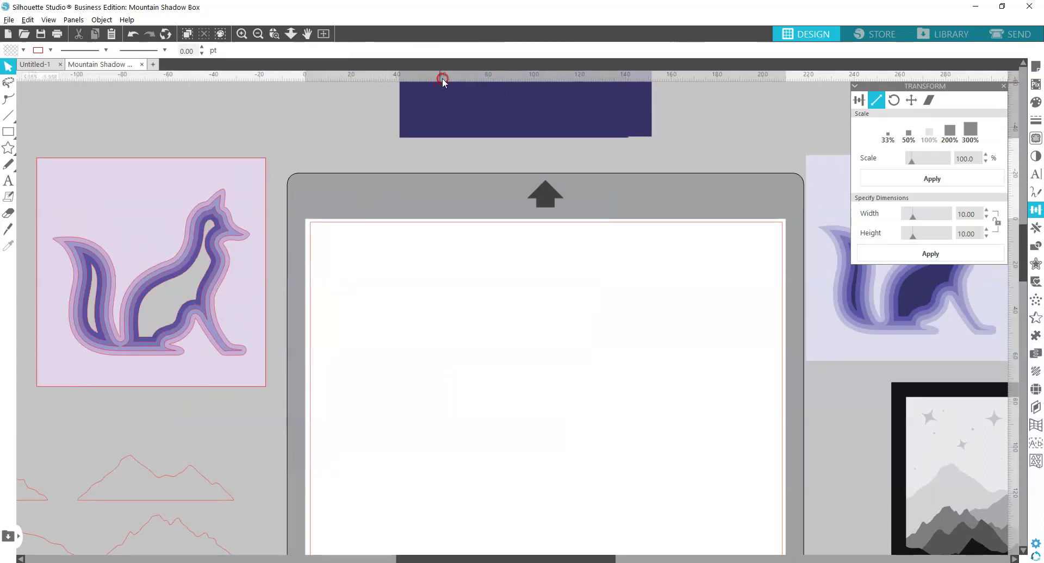
left_click_drag(187, 282, 494, 124)
left_click_drag(140, 297, 466, 144)
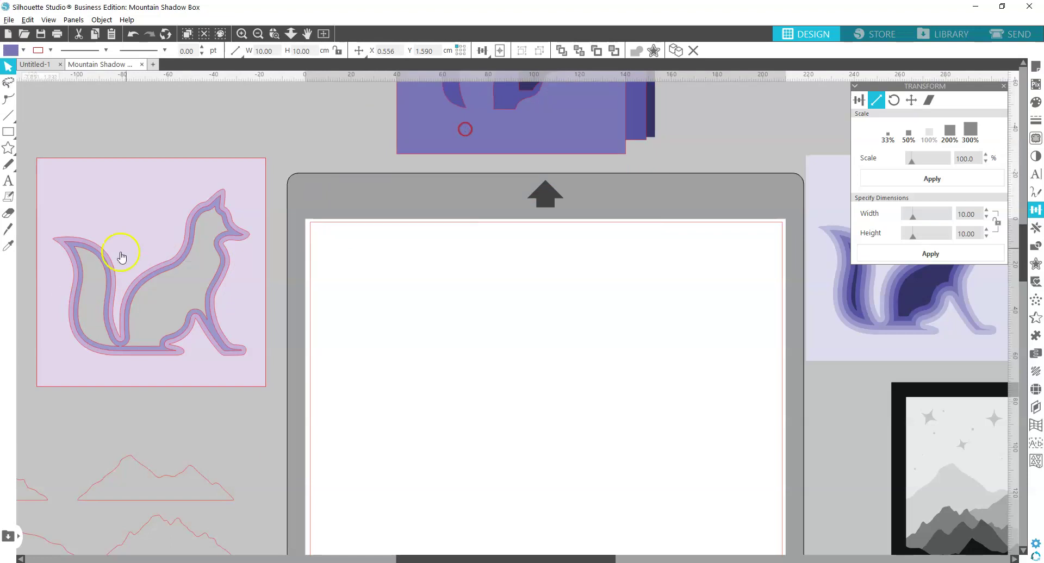
left_click_drag(148, 283, 208, 356)
- Align all the separated fox layers on their centres again and move the stack onto the upper part of the page
left_click_drag(548, 291, 99, 22)
left_click(220, 240)
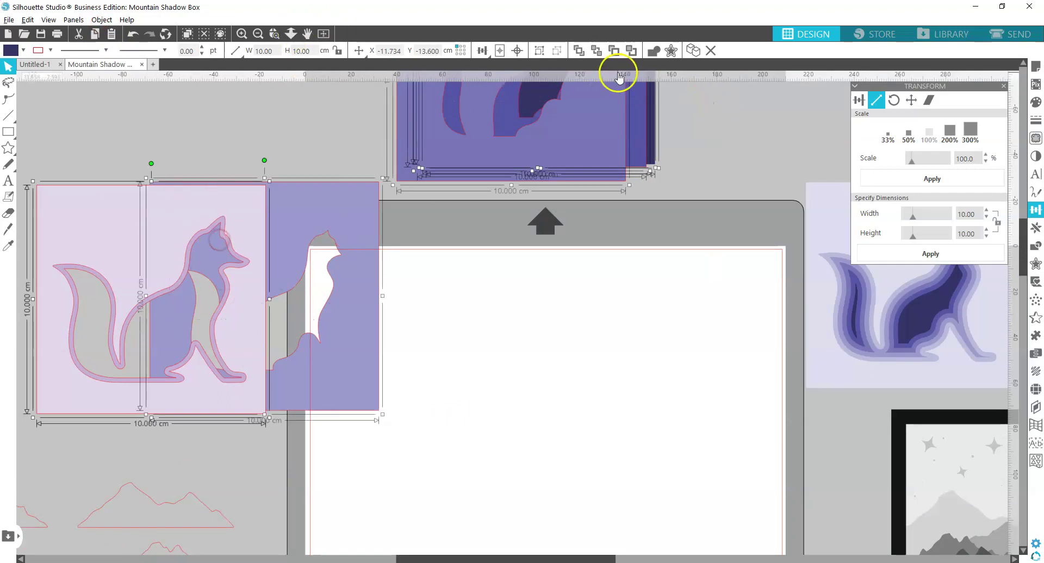
left_click(518, 50)
left_click(419, 257)
left_click_drag(418, 260, 522, 453)
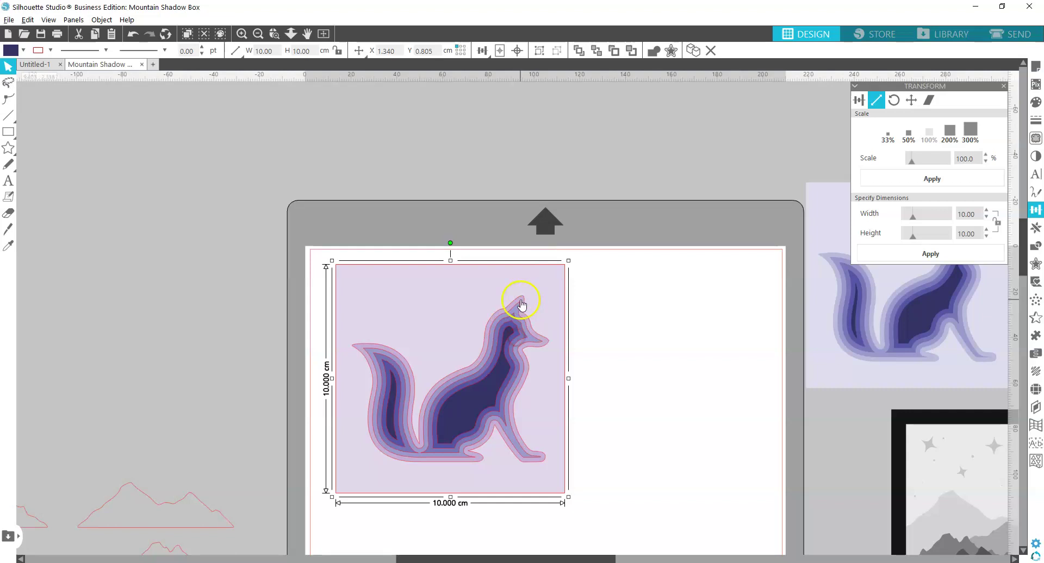
- Set the line colour of all the fox layers to none
left_click(1034, 120)
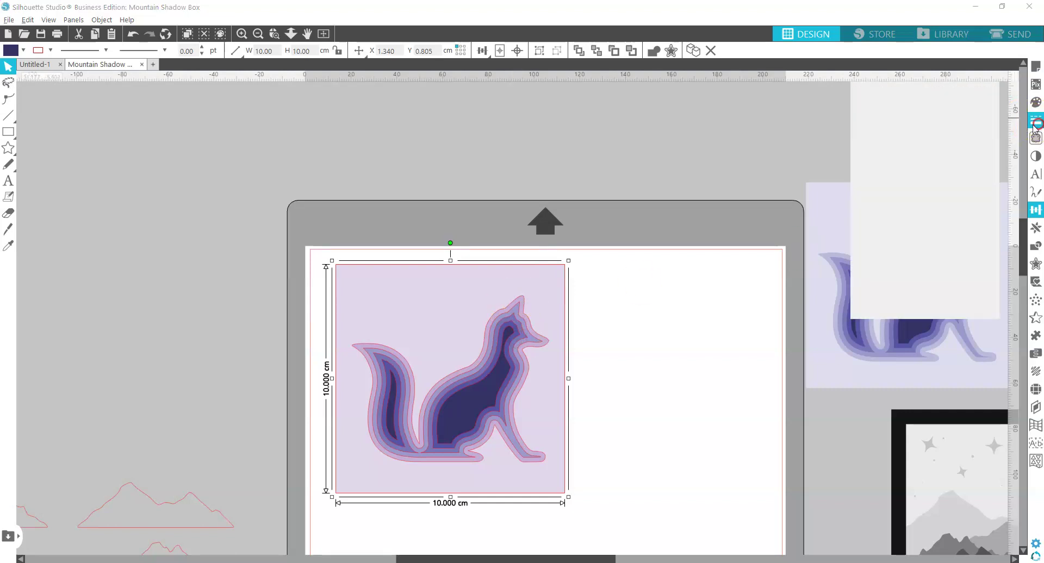
left_click(877, 100)
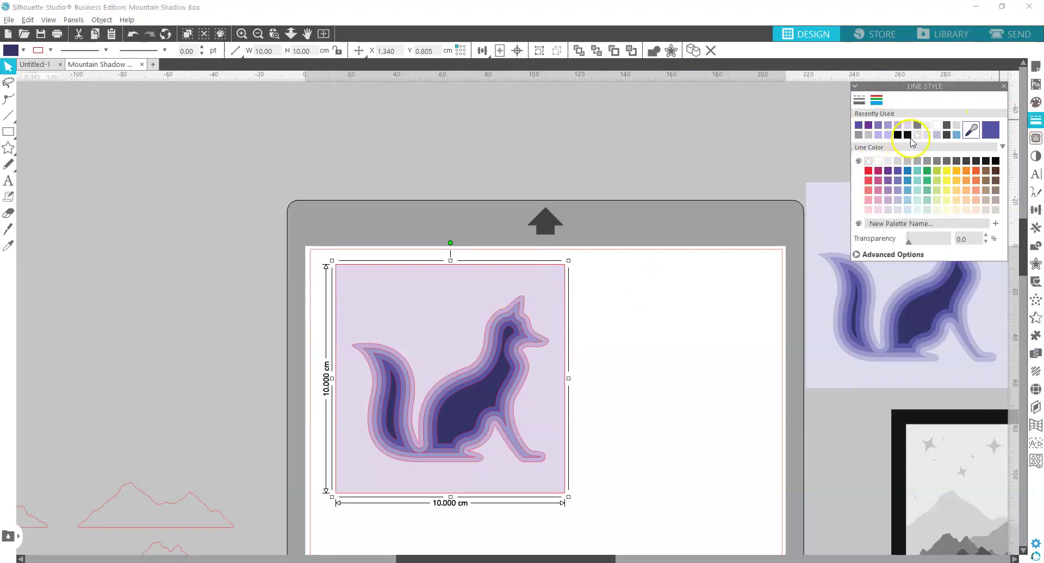
left_click(874, 99)
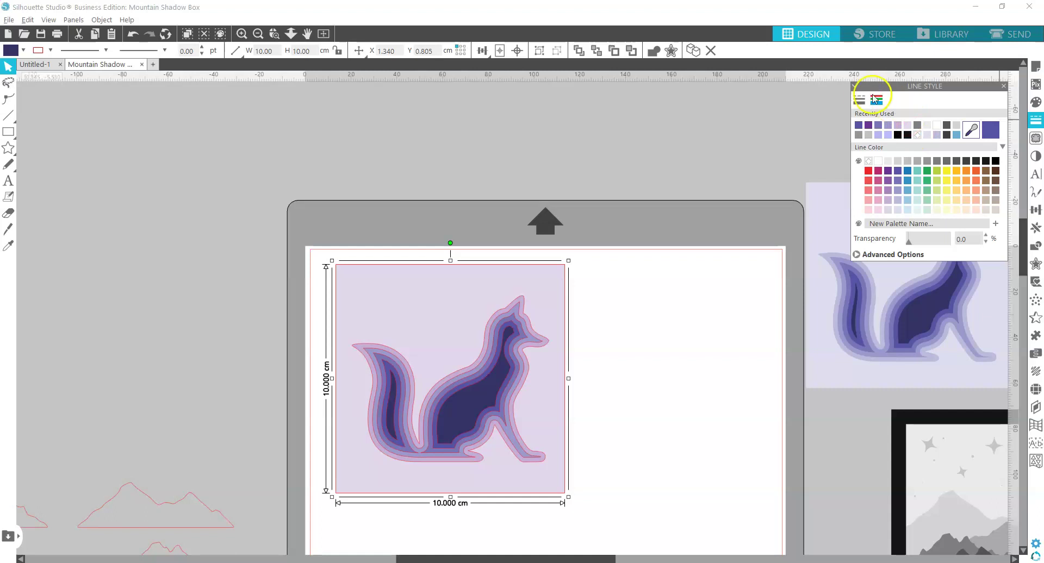
left_click(918, 135)
- Move the finished fox stack off the page to clear the mat
left_click_drag(538, 450, 262, 301)
left_click_drag(395, 314, 611, 380)
scroll(599, 478, "down", 3)
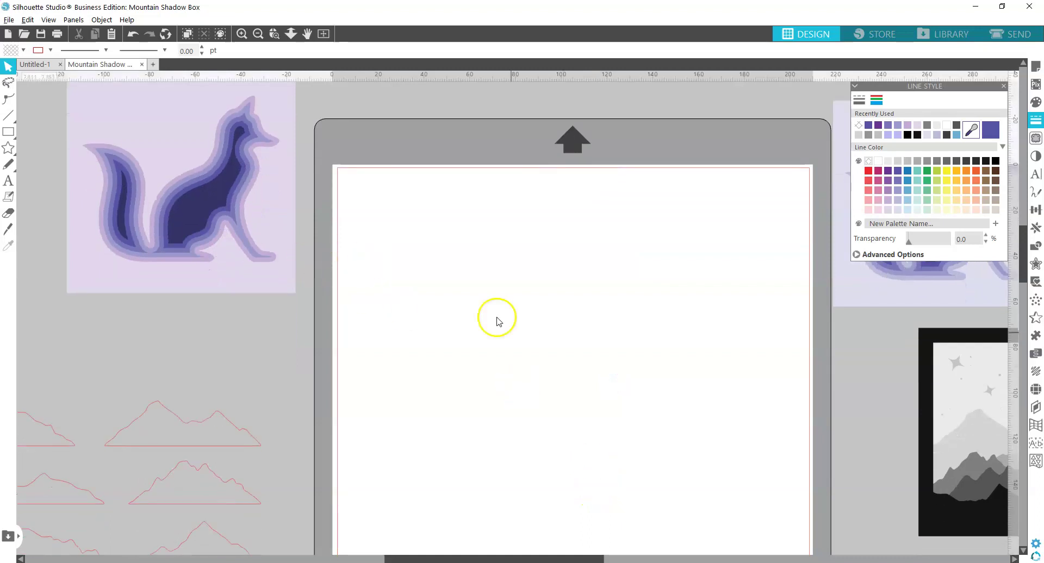
- Move the greyscale mountain reference picture onto the page and ungroup it into separate layers
left_click_drag(979, 496, 401, 375)
right_click(466, 265)
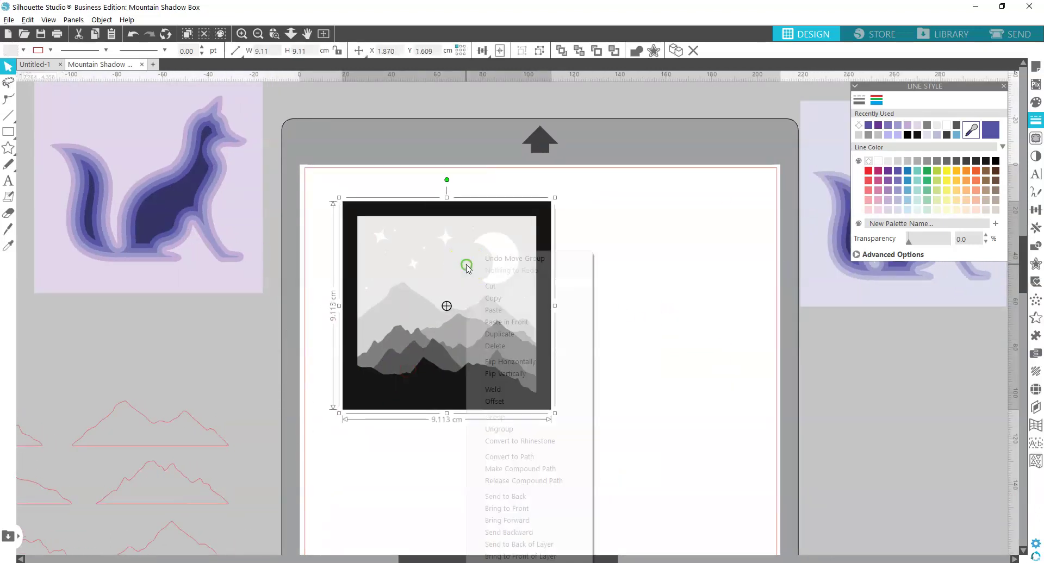
left_click(493, 430)
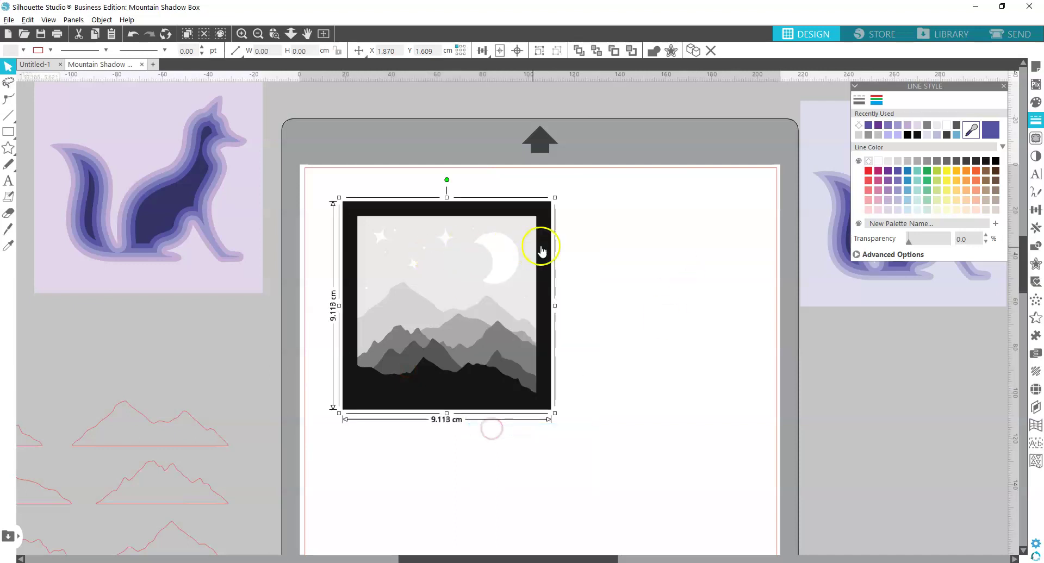
left_click(580, 234)
- Pull the mountain layers off one at a time, from the black front frame to the sky, and restack them elsewhere on the page
left_click_drag(434, 389, 659, 460)
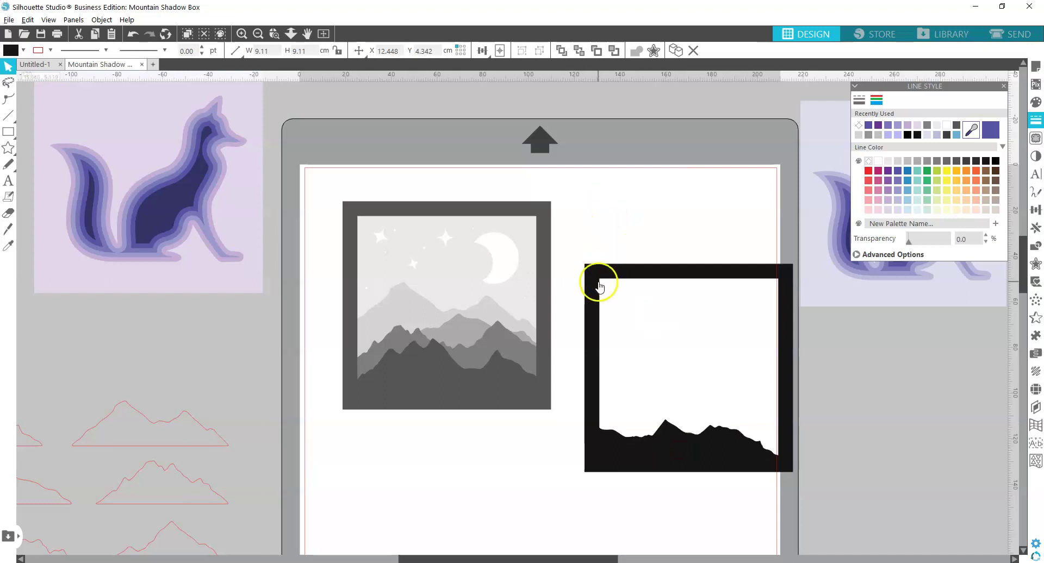
left_click_drag(418, 365, 663, 427)
left_click_drag(438, 381, 678, 438)
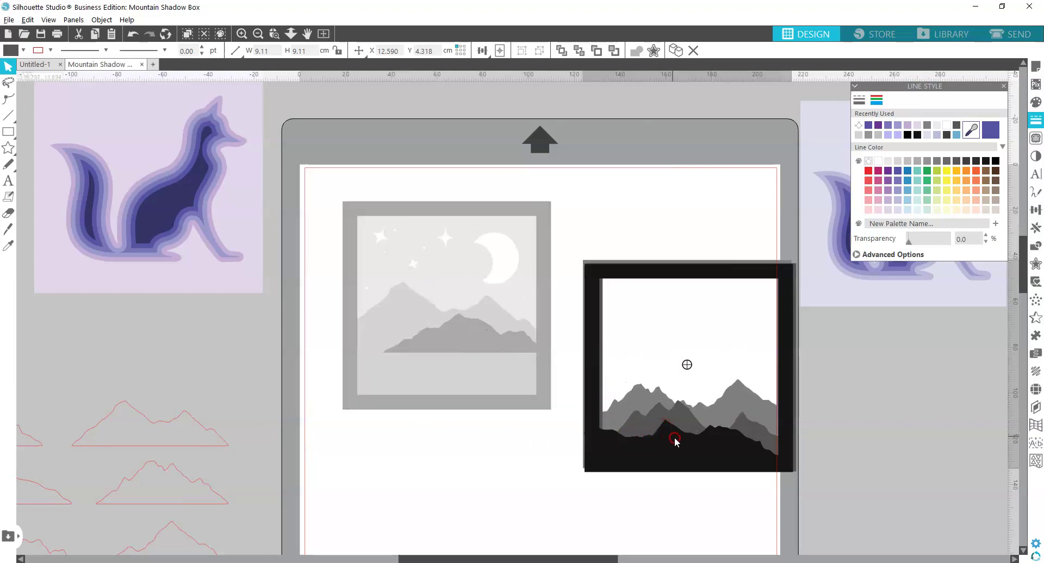
left_click(475, 344)
left_click_drag(475, 344, 757, 425)
left_click_drag(473, 376, 886, 494)
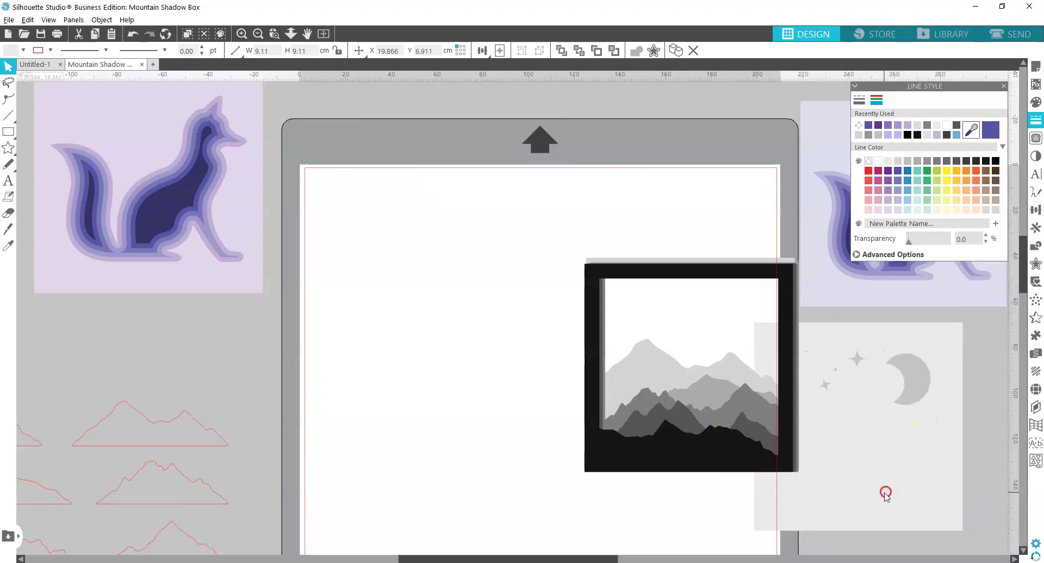
left_click_drag(900, 366, 743, 306)
left_click(737, 259)
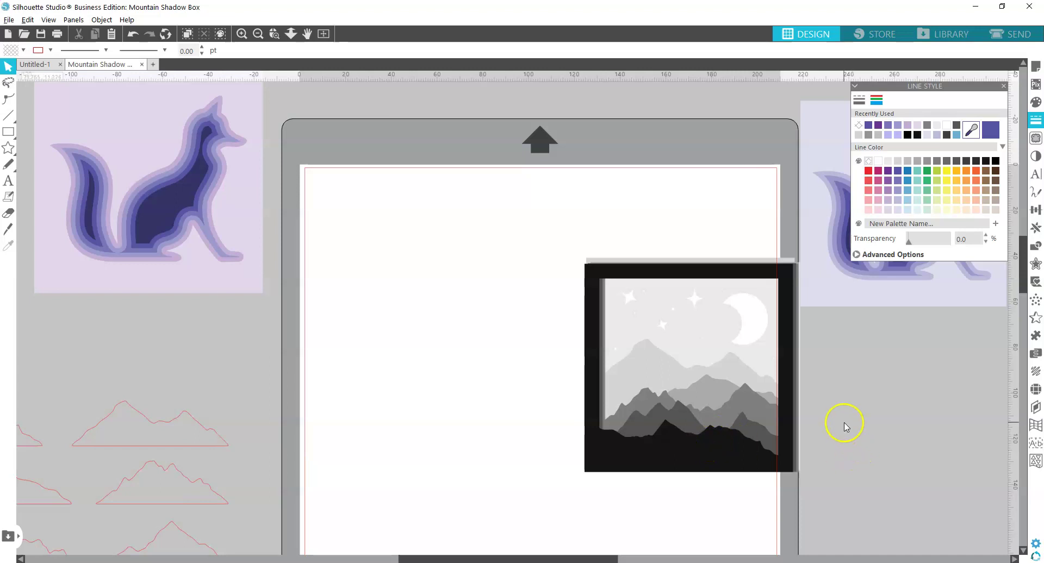
- Align all the mountain layers on their horizontal and vertical centres and move the reference back beside the page
left_click(737, 456)
left_click_drag(753, 426, 503, 343)
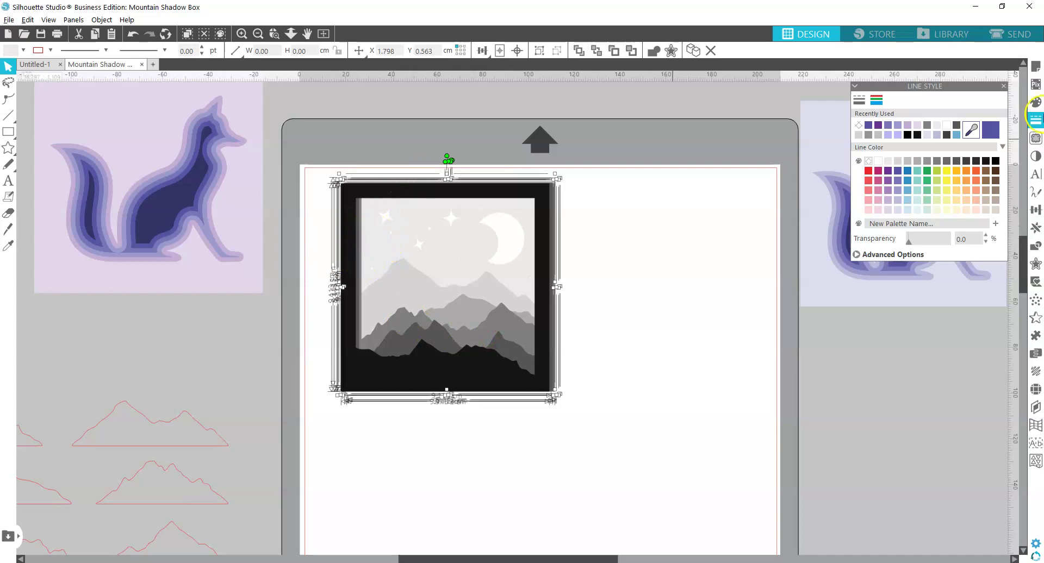
left_click(1036, 210)
left_click(960, 150)
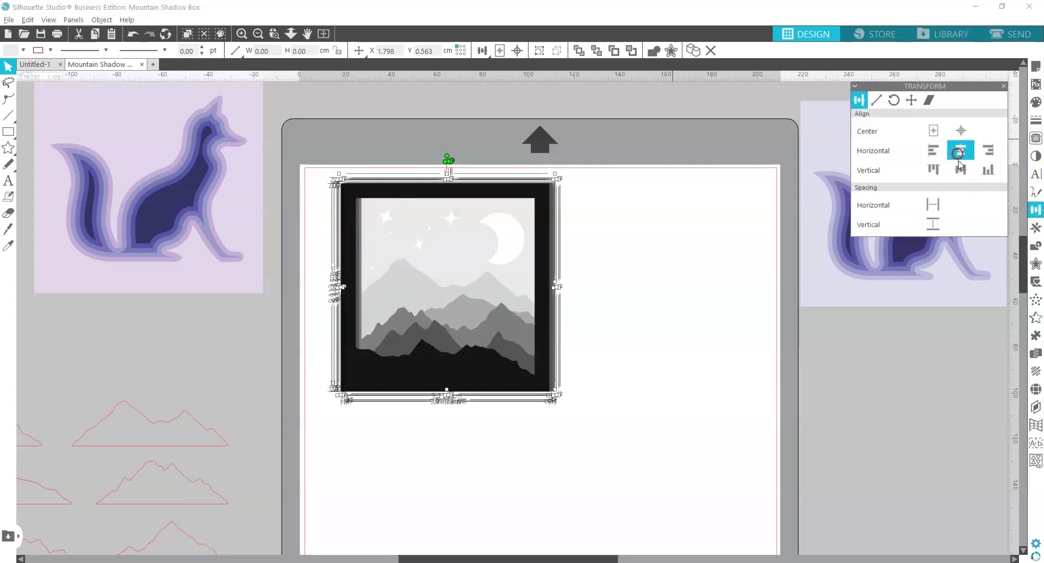
left_click(961, 170)
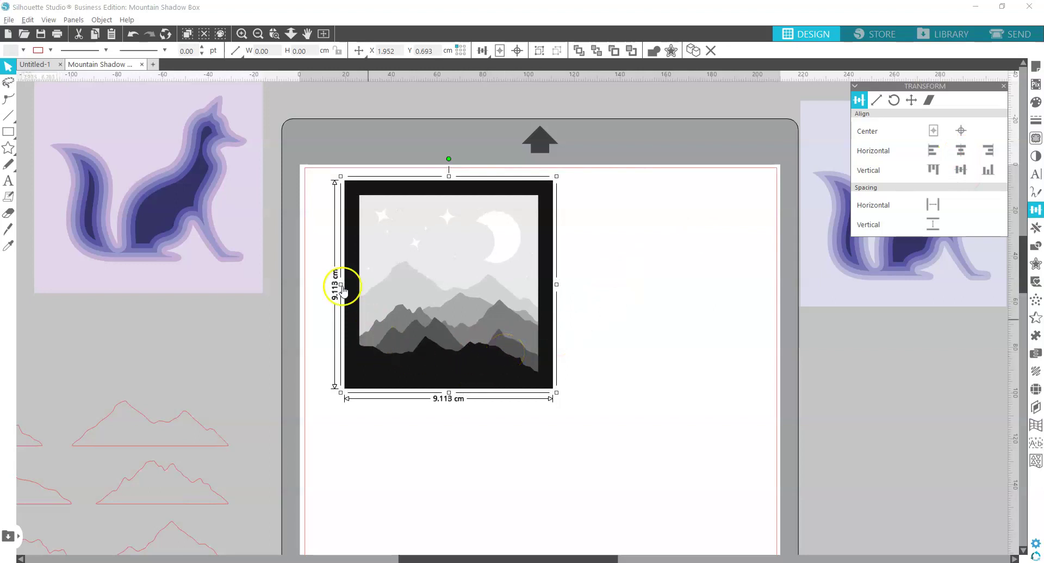
left_click_drag(418, 318, 888, 478)
left_click(592, 333)
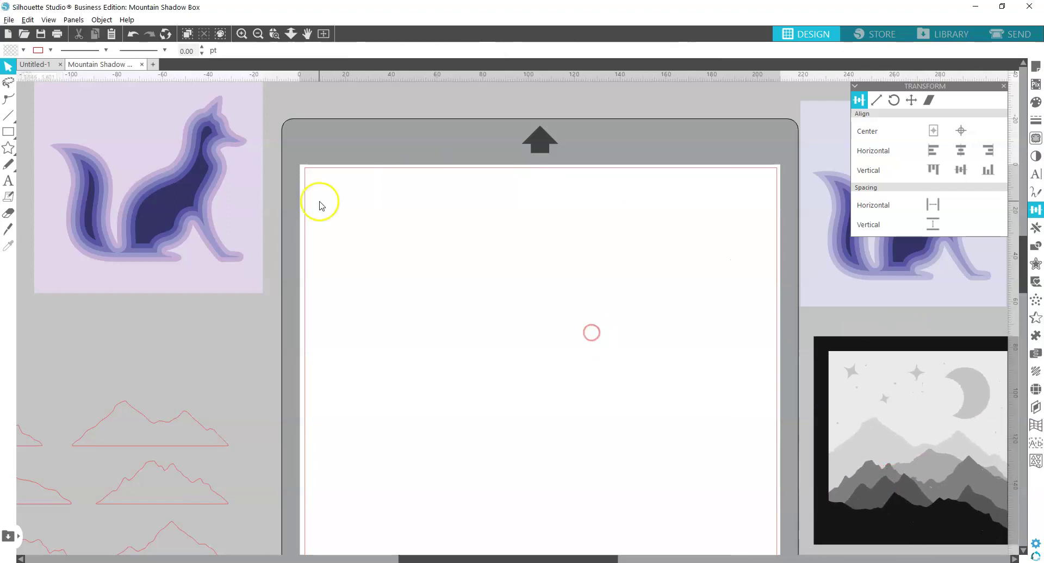
- Draw a square on the upper part of the empty page and set its width and height to 10 cm
mouse_move(8, 132)
left_click_drag(328, 189, 558, 421)
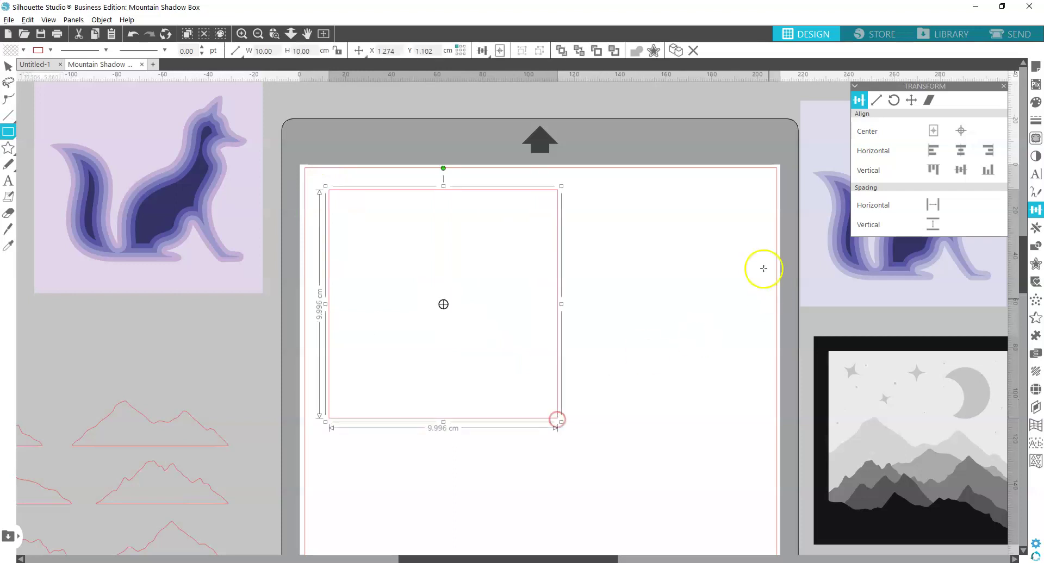
key("v")
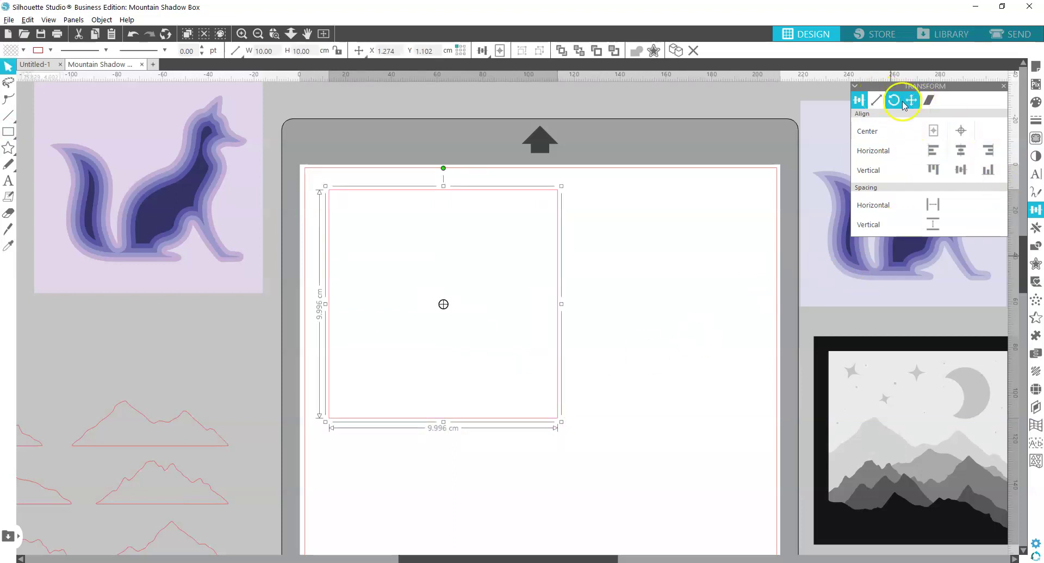
left_click(877, 99)
left_click(969, 260)
left_click(604, 303)
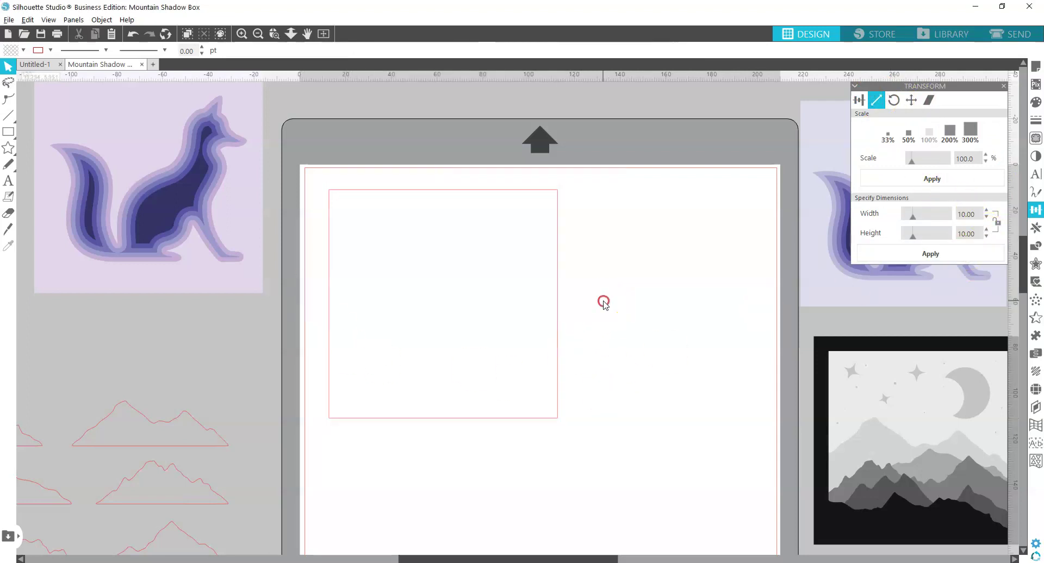
- Draw a smaller square inside the 10 cm square and set its width and height to 9 cm
left_click_drag(574, 194, 470, 253)
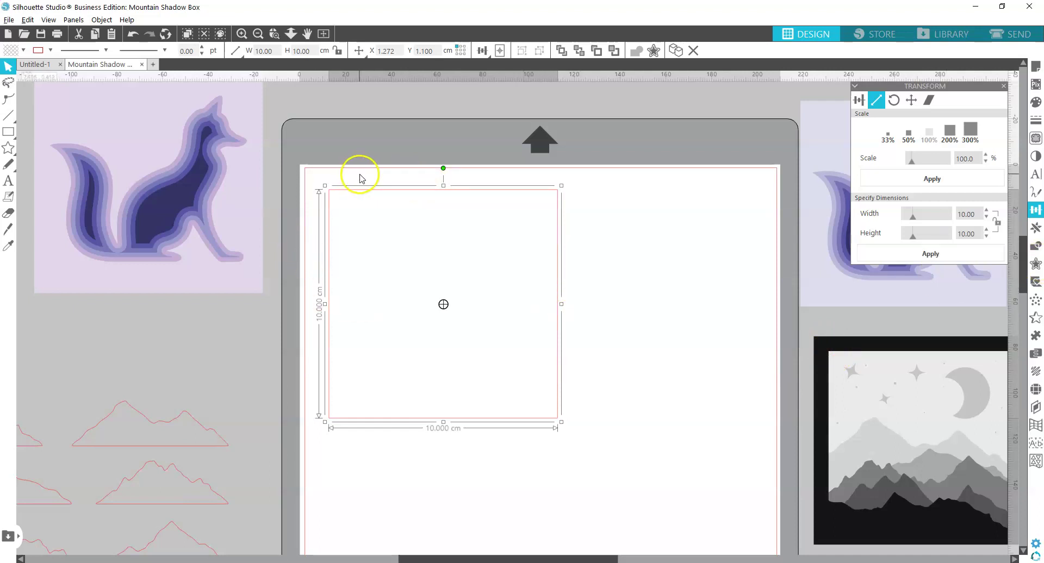
left_click(9, 132)
mouse_move(342, 199)
left_mouse_down()
mouse_move(545, 364)
mouse_move(534, 399)
mouse_move(545, 407)
left_mouse_up()
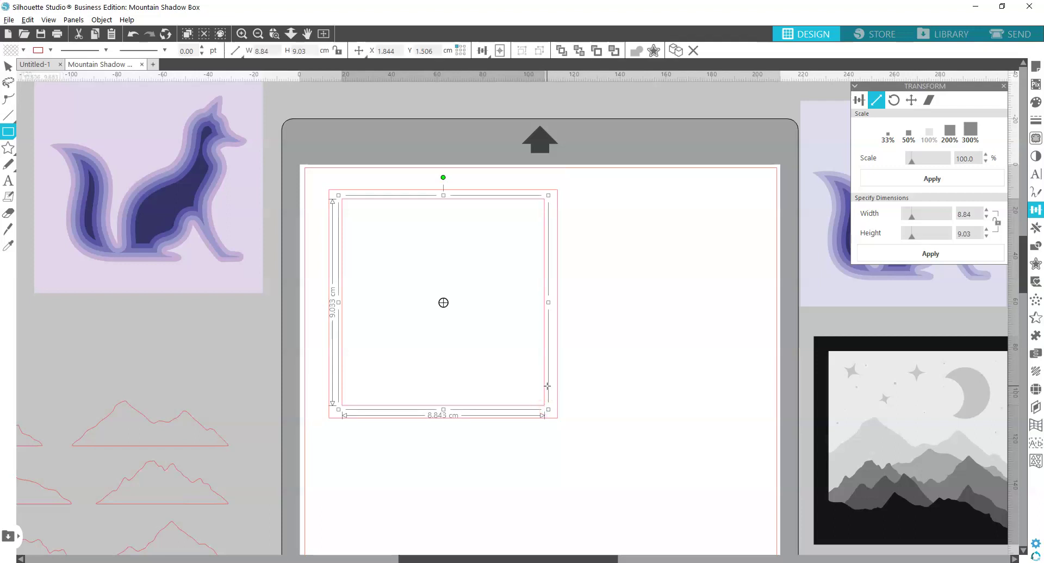
key("v")
left_click(986, 211)
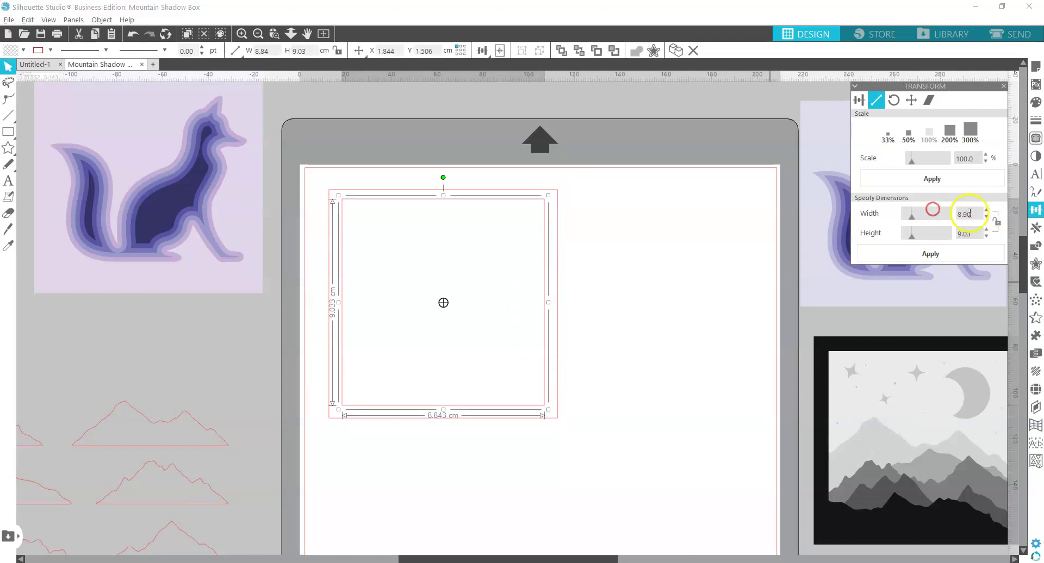
type("9")
key("Return")
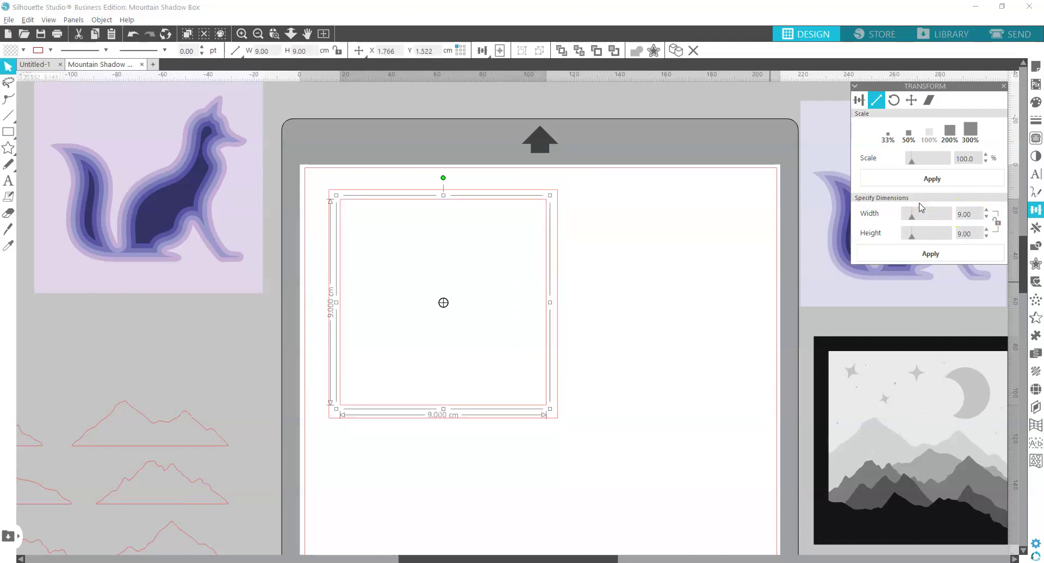
- Centre the 9 cm and 10 cm squares on each other and fill both with black
left_click_drag(598, 278, 471, 318)
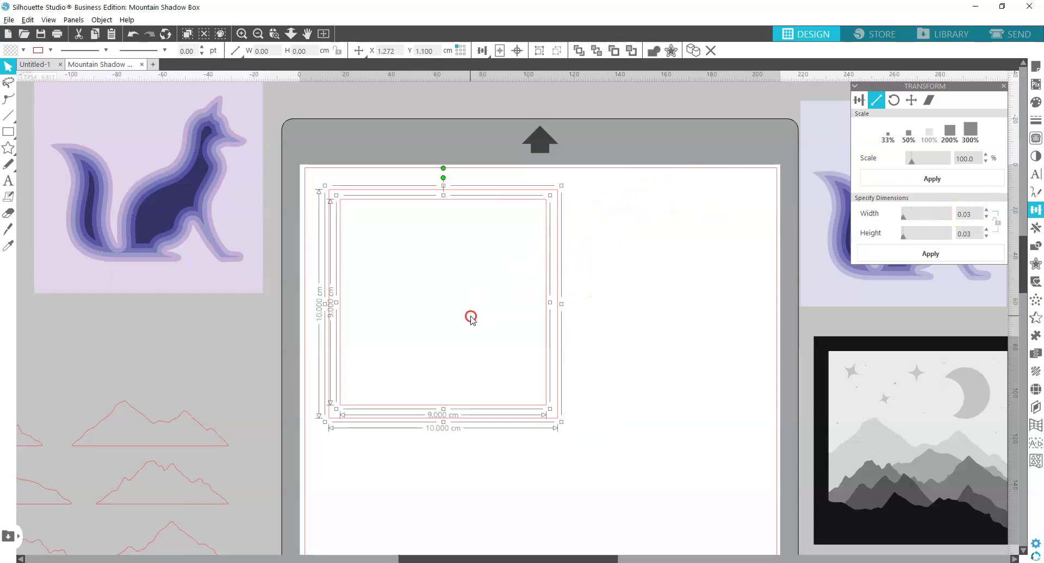
left_click(517, 51)
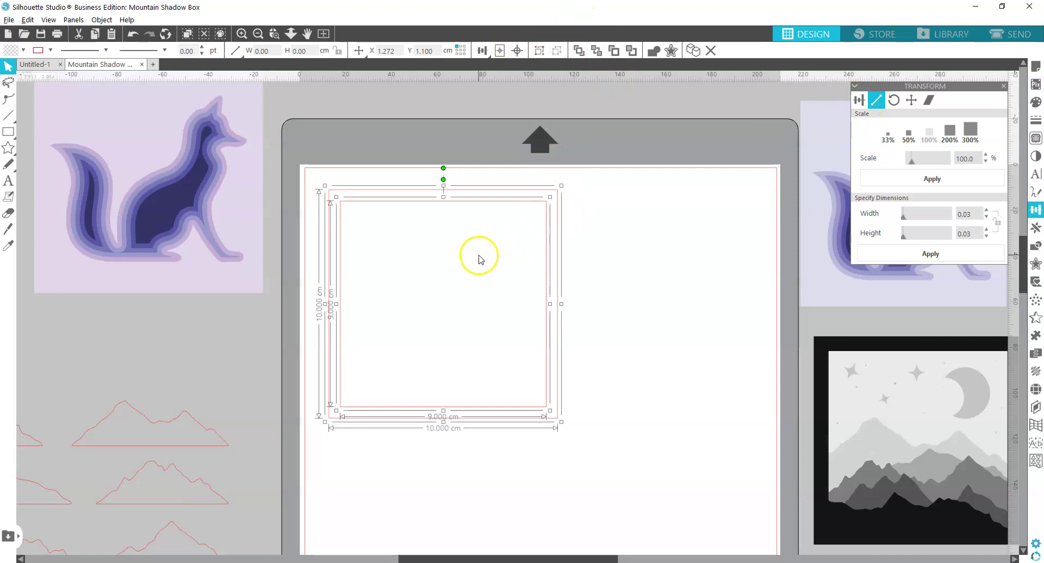
left_click(1036, 101)
left_click(917, 135)
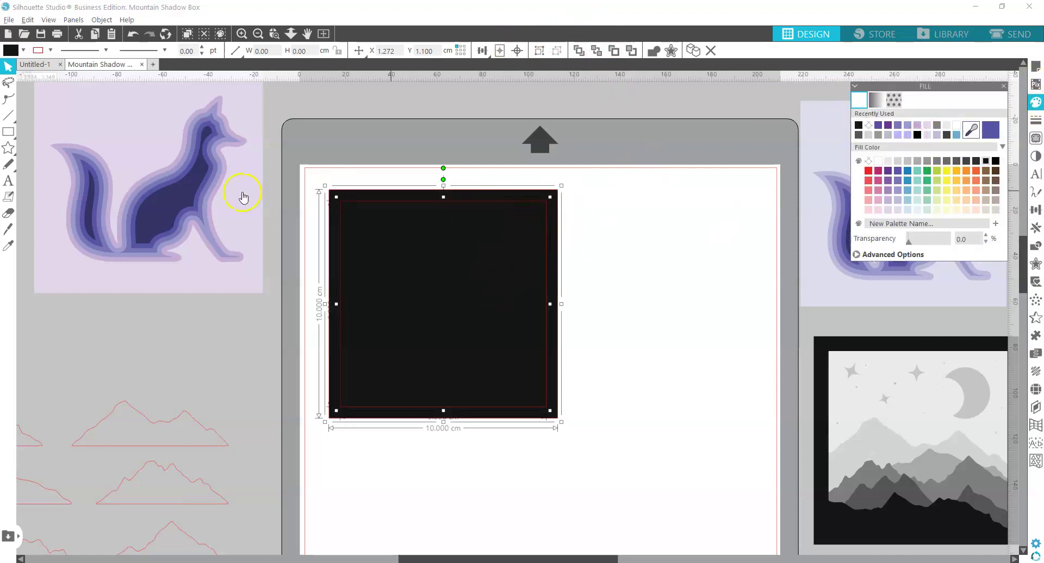
- Make a compound path from the two squares to form a frame and move it into the page's upper-left corner
right_click(408, 303)
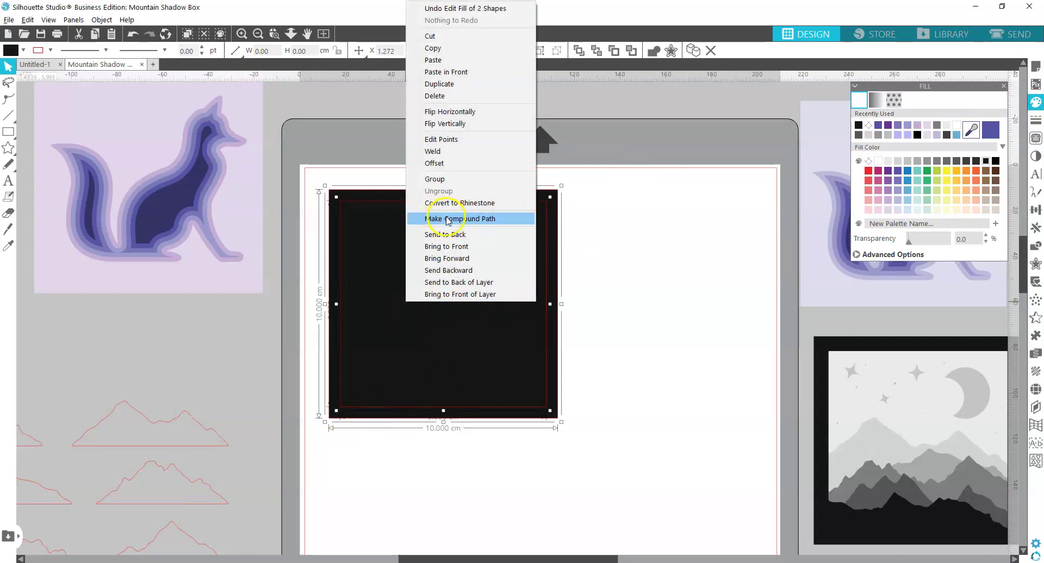
left_click(461, 218)
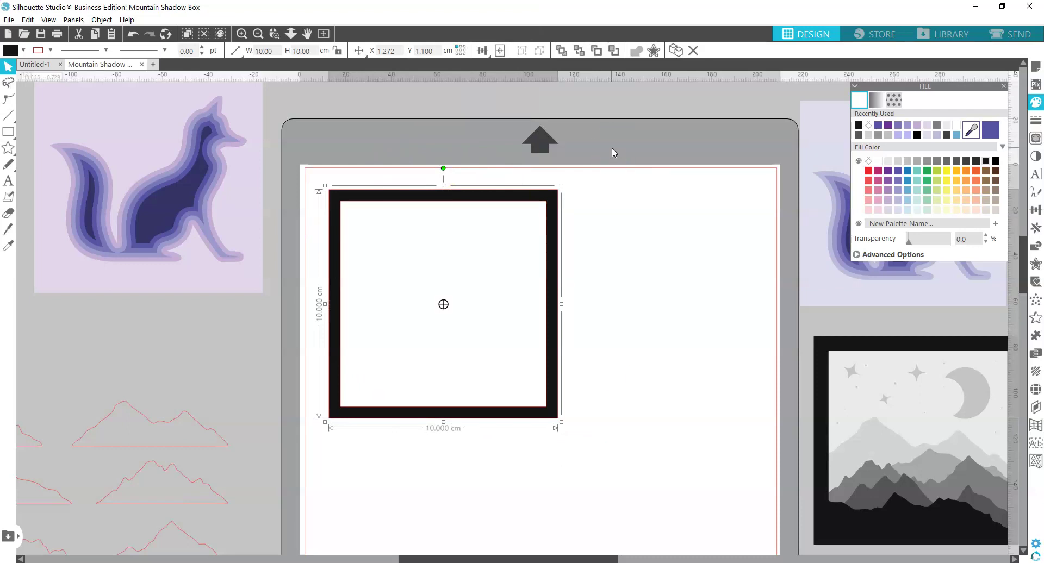
left_click_drag(552, 212, 541, 187)
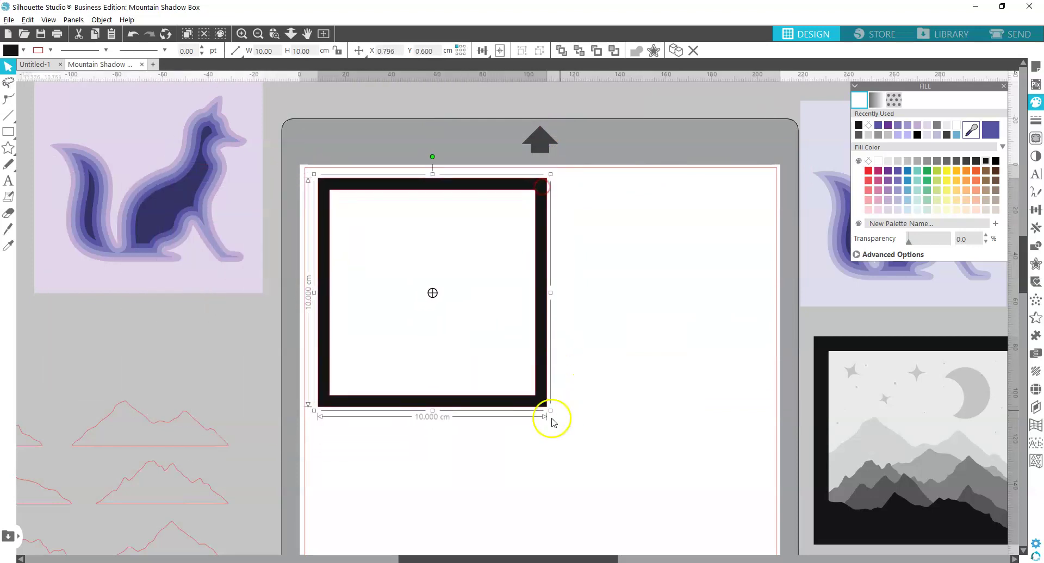
- Duplicate the black frame and set the copy aside above the page
key("ctrl+d")
left_click_drag(566, 426, 507, 88)
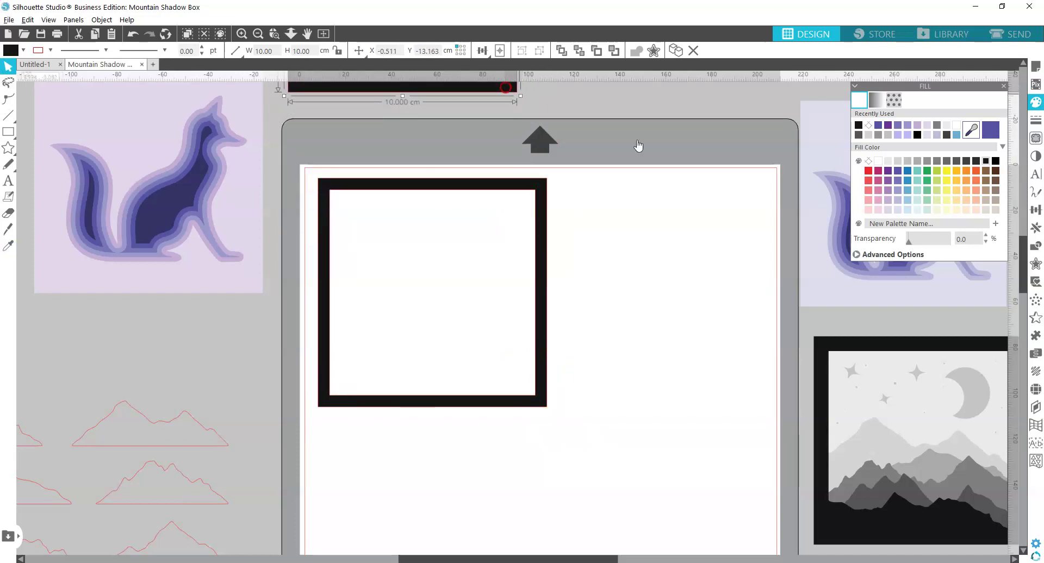
- Duplicate the frame on the page repeatedly until there are six overlapping frames
left_click(480, 307)
key("i")
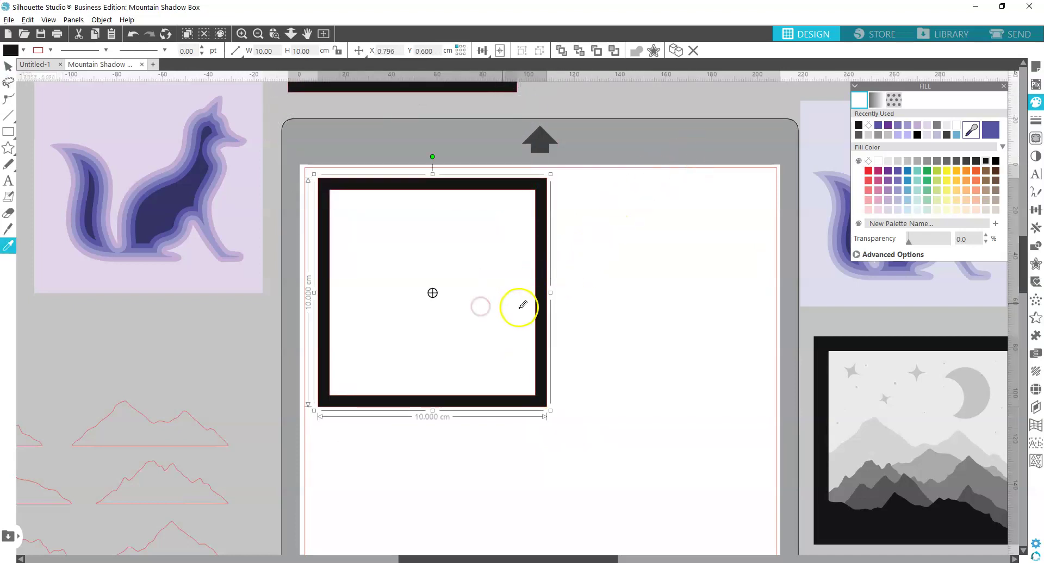
key("v")
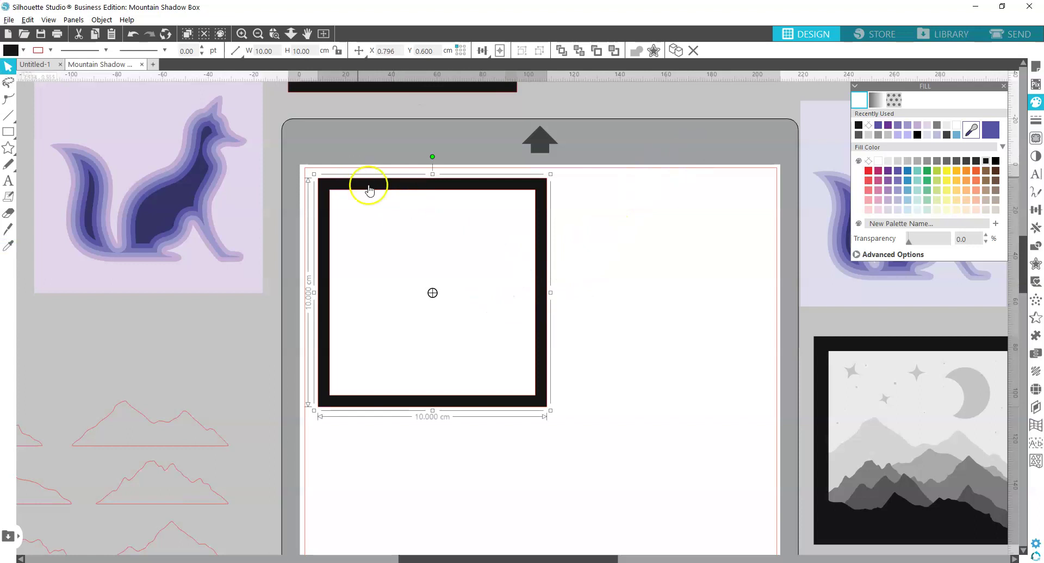
key("i")
key("v")
key("ctrl+d")
key("ctrl+d")
key("ctrl+d")
key("ctrl+d")
key("i")
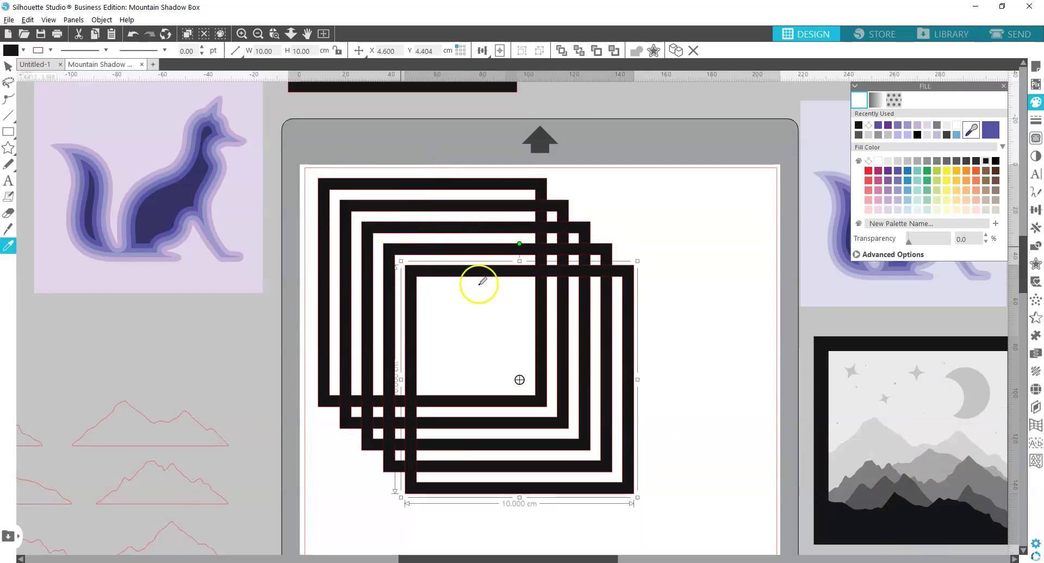
key("v")
left_click(648, 207)
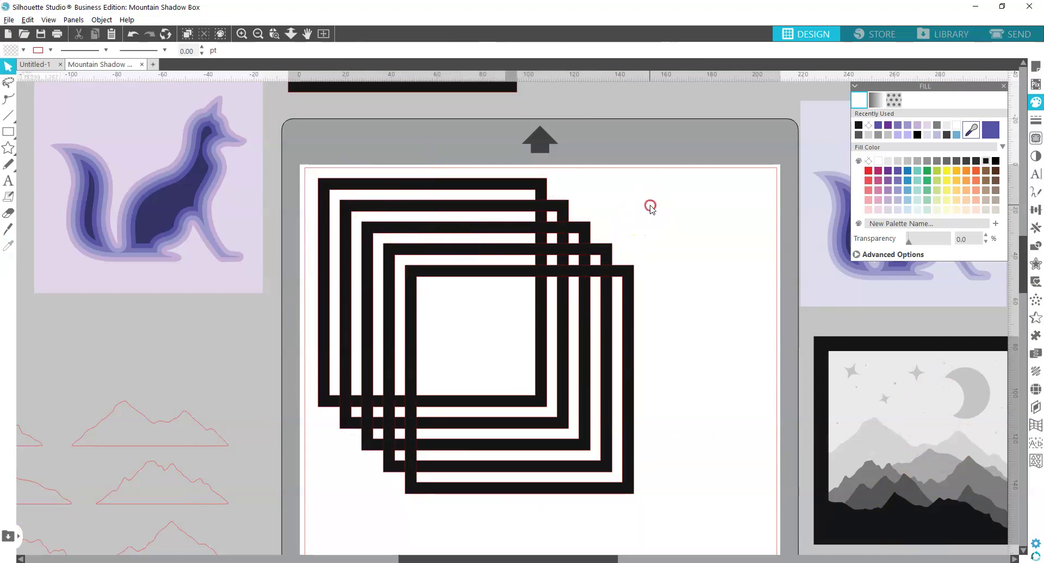
left_click(459, 272)
key("ctrl+d")
key("i")
- Align all six frames to their top and left edges so they stack exactly on one another
key("ctrl+a")
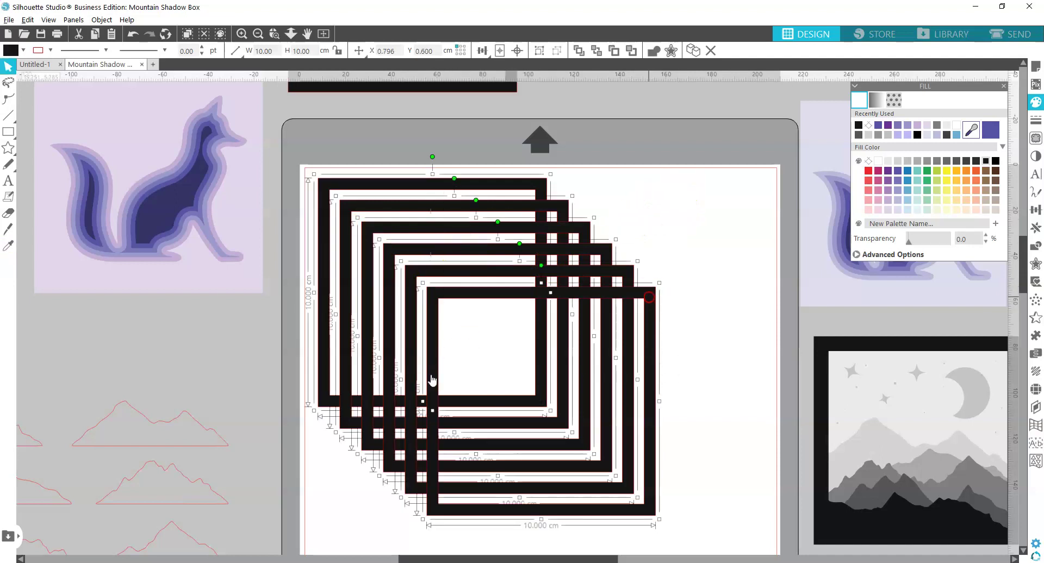
left_click(1036, 210)
left_click(934, 170)
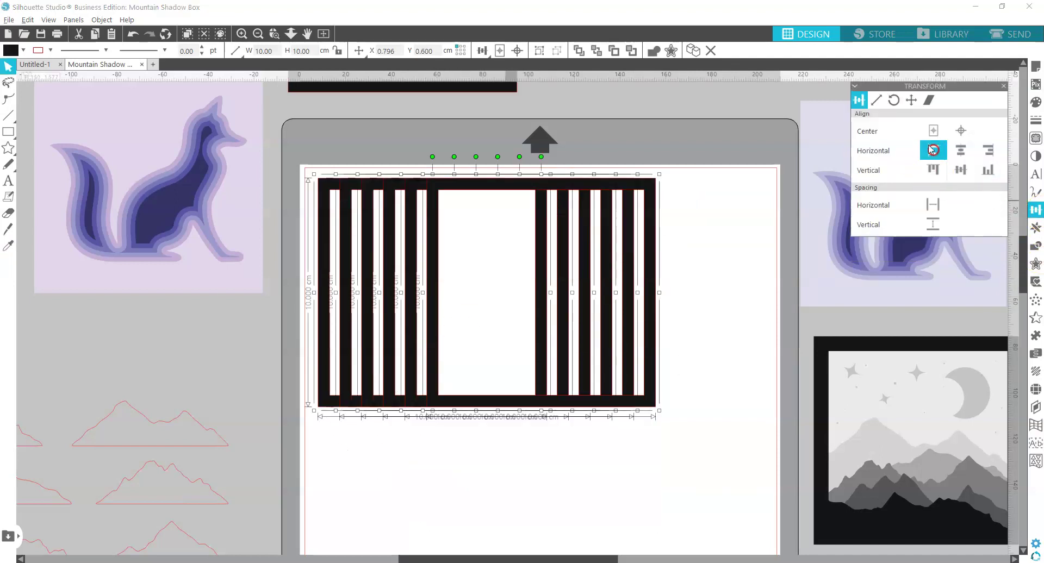
left_click(934, 150)
left_click(596, 291)
- Select the mountain outlines beside the page and move them together to the other side of the stacked frames
left_click_drag(144, 410, 91, 405)
left_click_drag(217, 379, 71, 500)
left_click_drag(136, 418, 704, 357)
left_click(576, 133)
- Place a mountain outline over the frame's lower edge and enlarge it to about 9.67 by 2.03 cm
left_click_drag(582, 228, 324, 341)
left_click(323, 343)
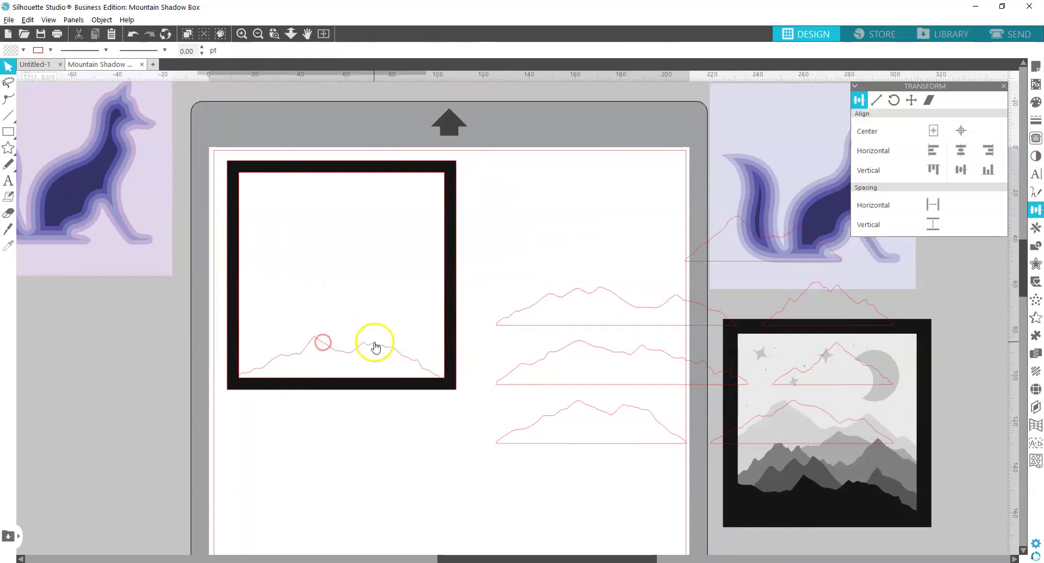
left_click(406, 351)
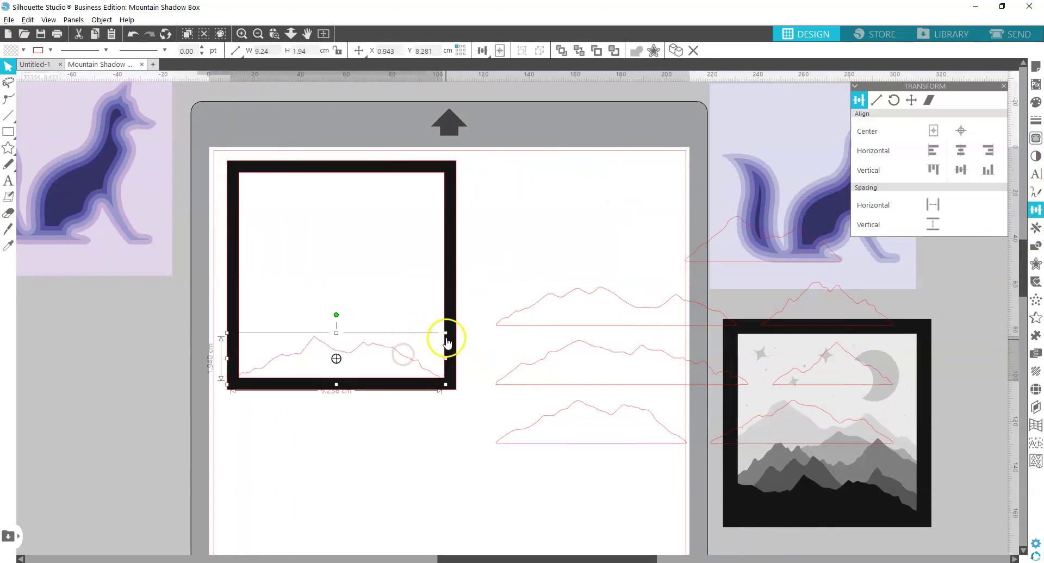
left_click_drag(445, 334, 455, 335)
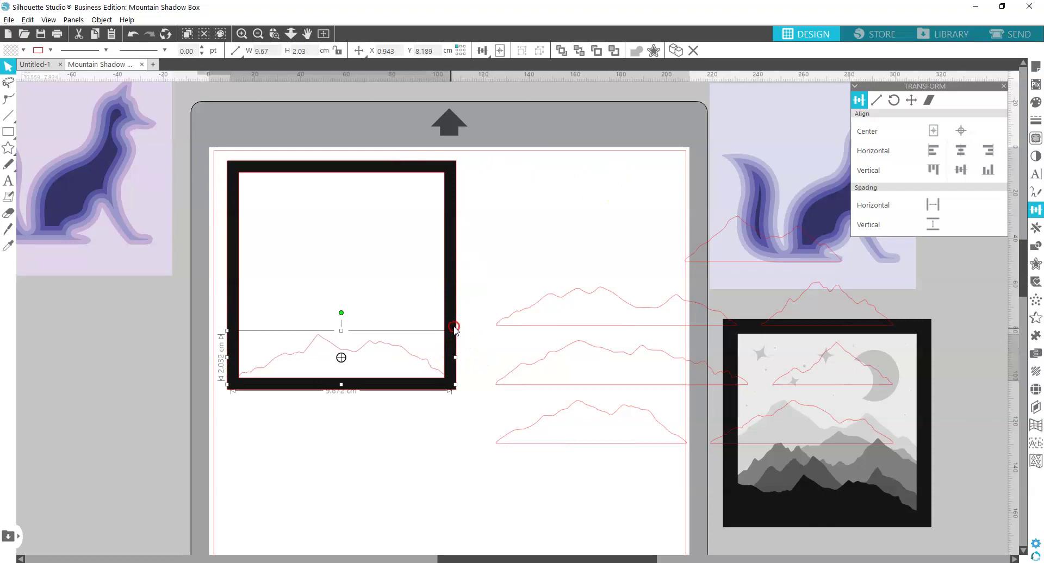
left_click_drag(360, 360, 357, 326)
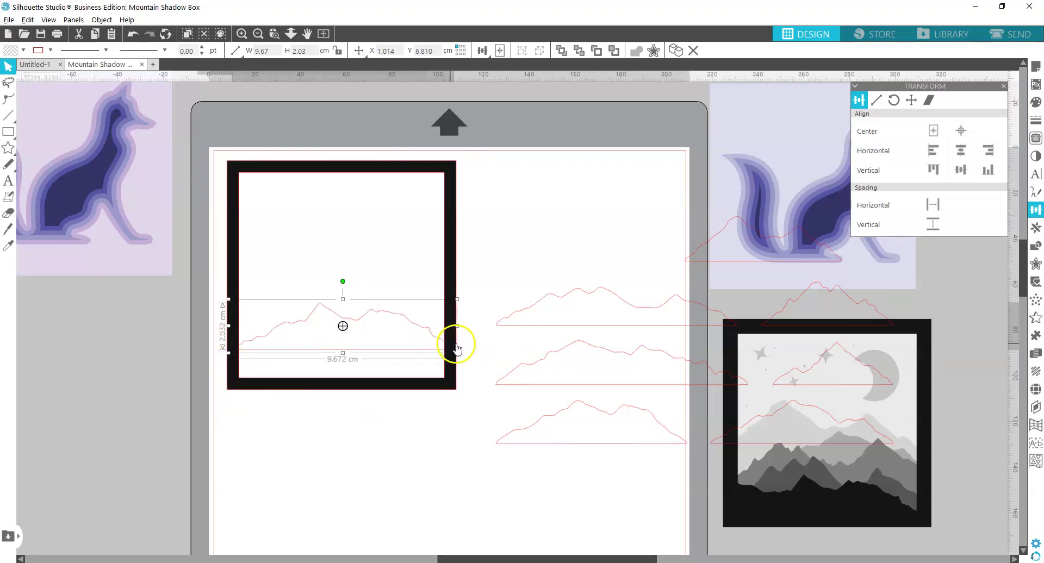
left_click_drag(423, 337, 415, 365)
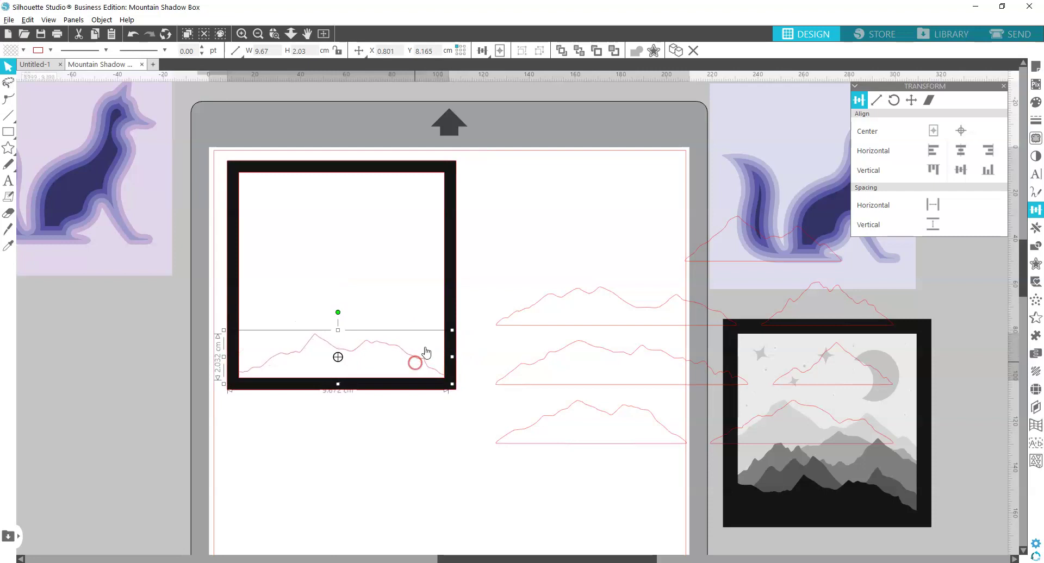
- Weld the mountain outline to the topmost frame
left_click(450, 281, "shift")
right_click(450, 252)
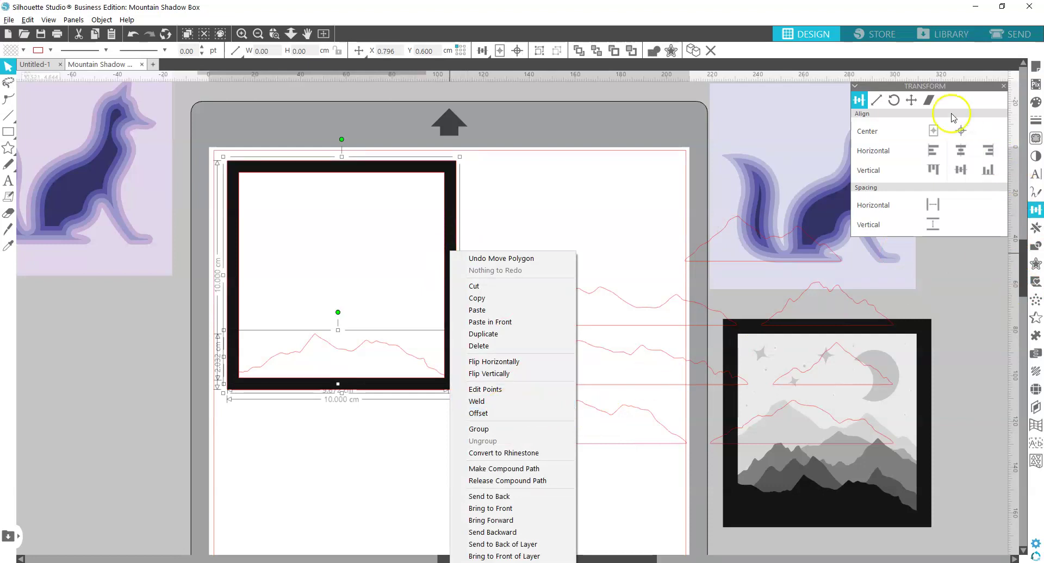
left_click(1035, 226)
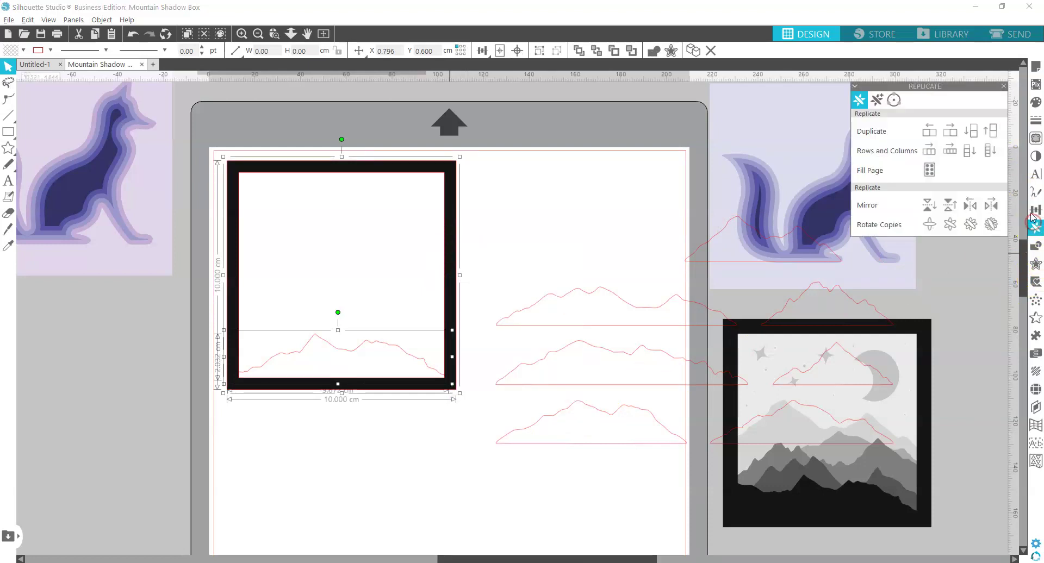
left_click(1036, 246)
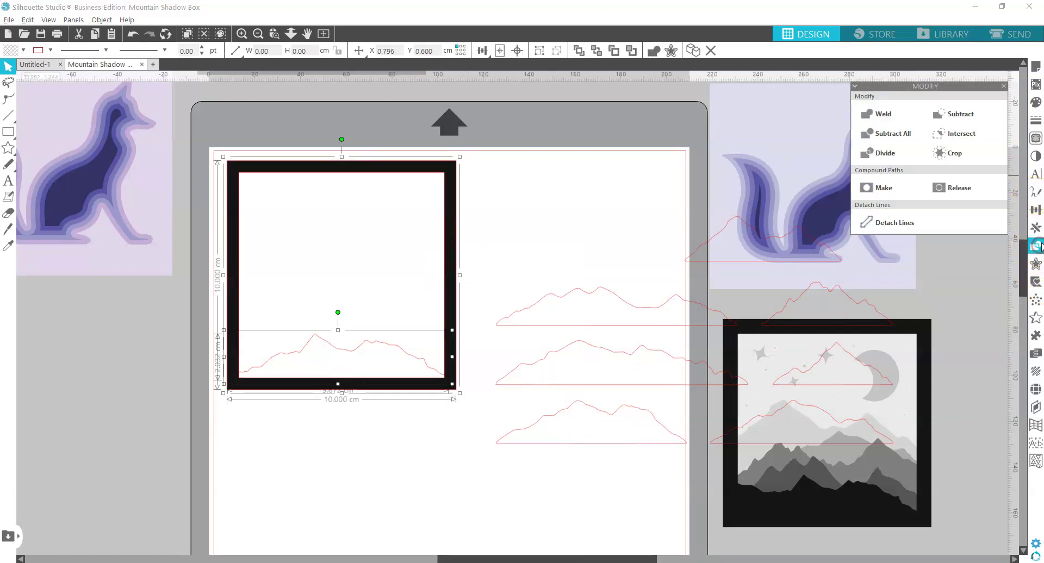
left_click(875, 116)
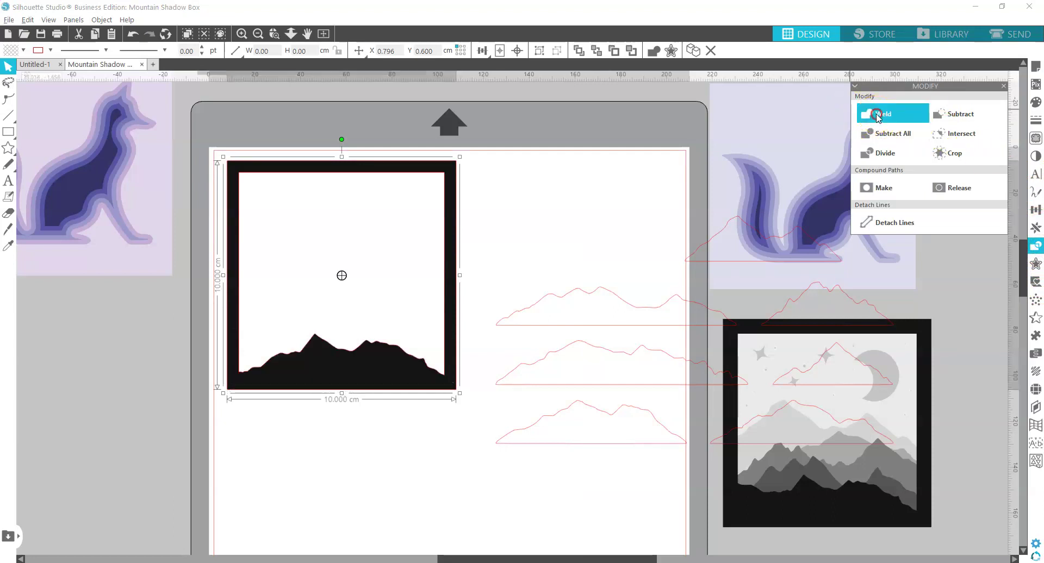
- Send the welded mountain frame to the back of the stack and line it up with the other frames
mouse_move(317, 386)
left_mouse_down()
mouse_move(491, 296)
mouse_move(603, 264)
mouse_move(618, 283)
mouse_move(306, 392)
mouse_move(337, 386)
mouse_move(319, 391)
left_mouse_up()
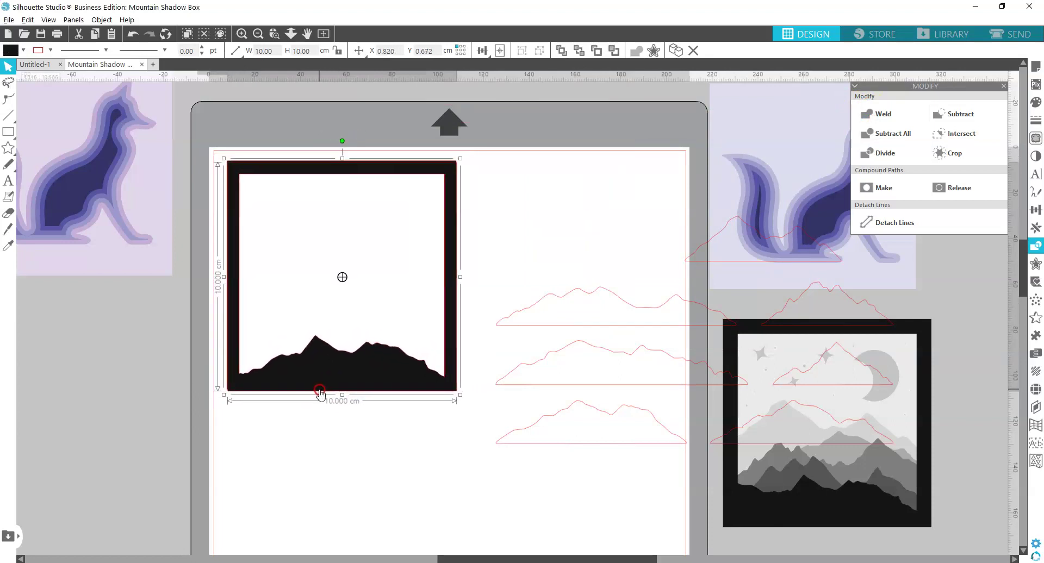
left_click(578, 50)
left_click_drag(389, 353, 389, 354)
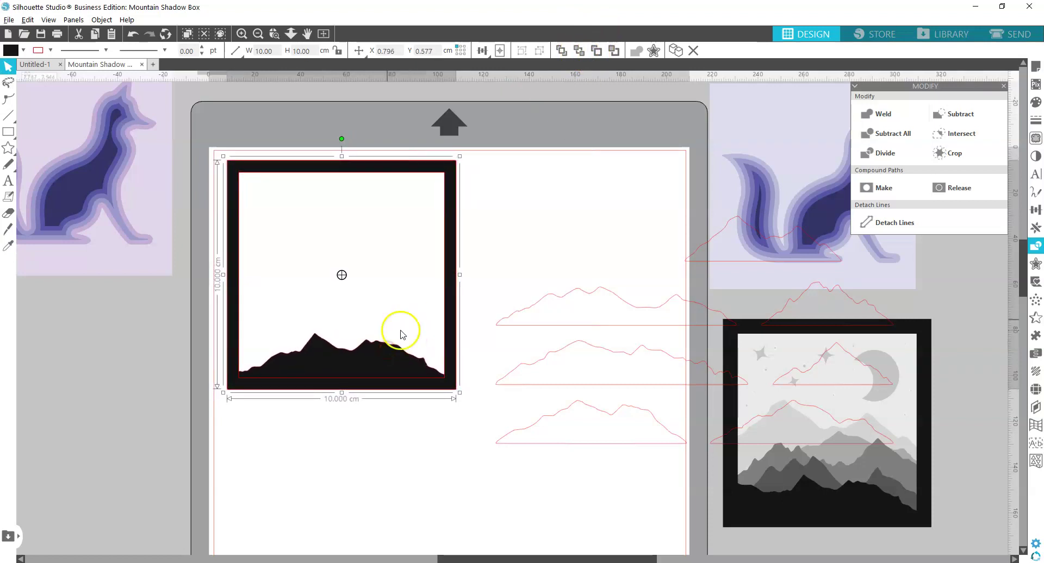
- Try a second mountain outline along the frame's lower edge, enlarge it to about 9.69 cm wide and move it aside
left_click_drag(708, 248, 263, 367)
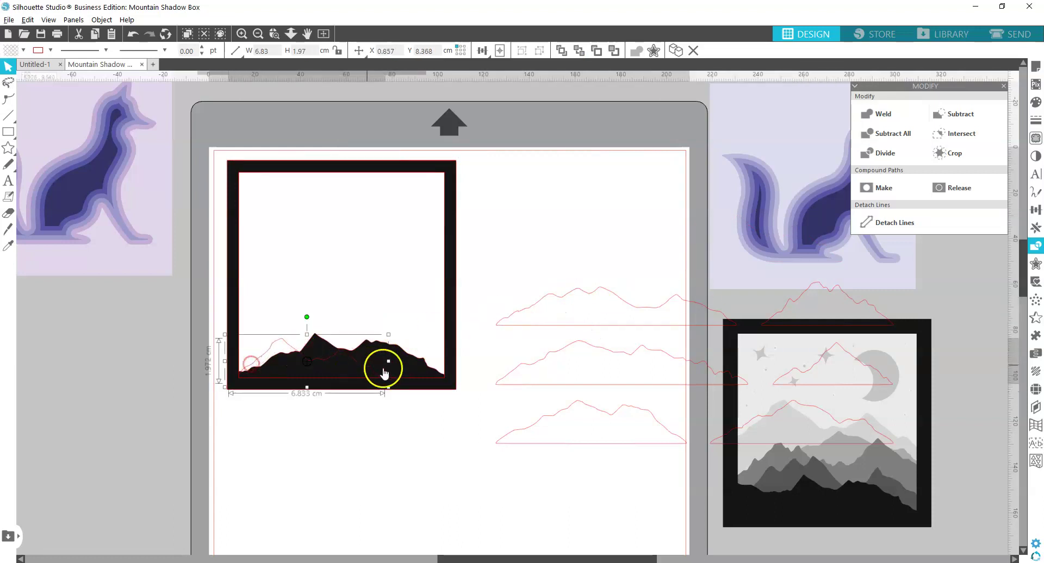
left_click_drag(387, 334, 456, 324)
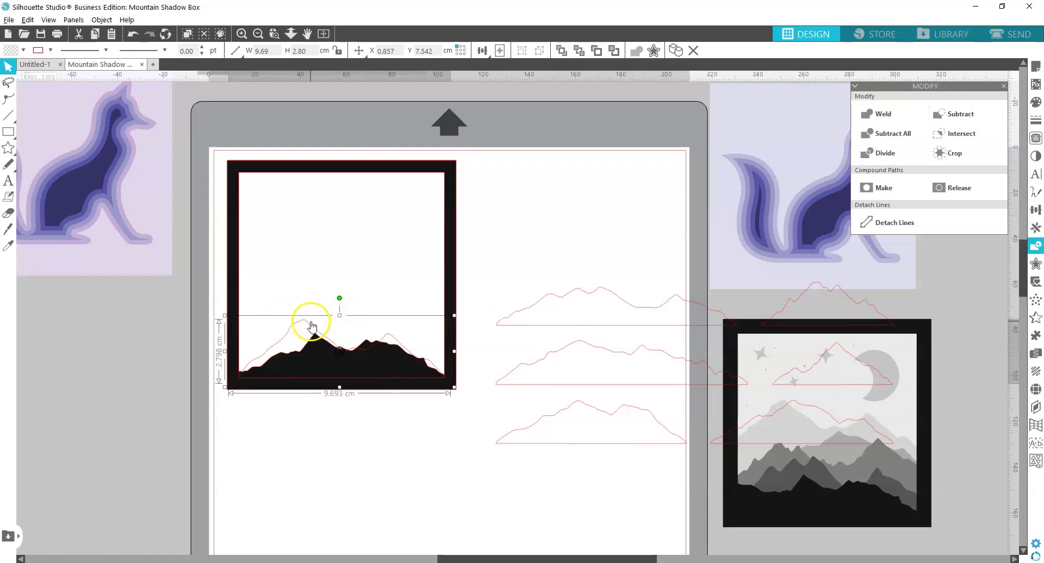
left_click_drag(312, 326, 656, 188)
- Place another mountain outline along the frame's lower edge, overhanging its left side, and stretch it to about 2.92 cm tall
left_click_drag(591, 299, 269, 357)
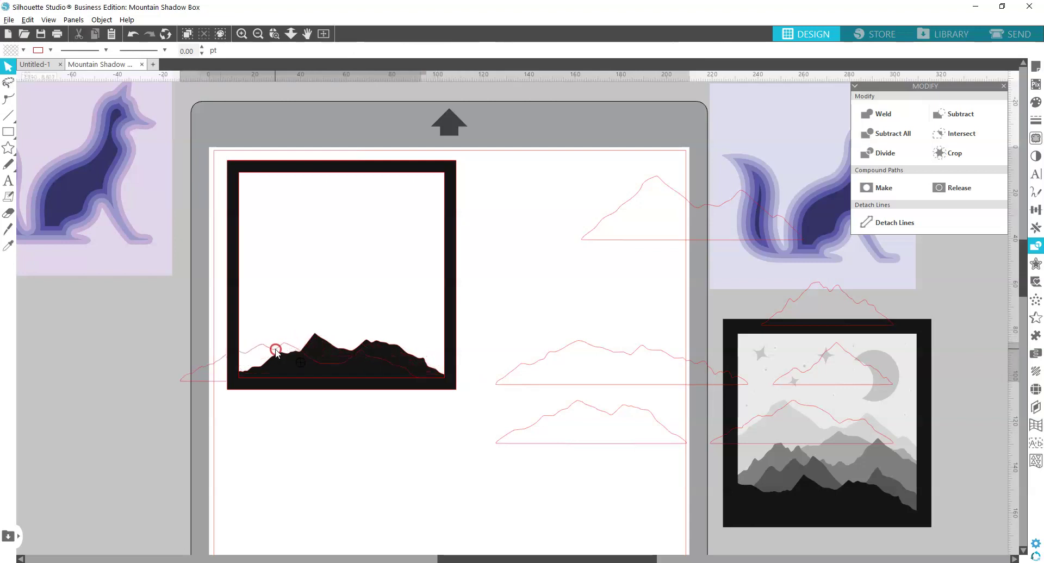
left_click(438, 336)
left_click(344, 347)
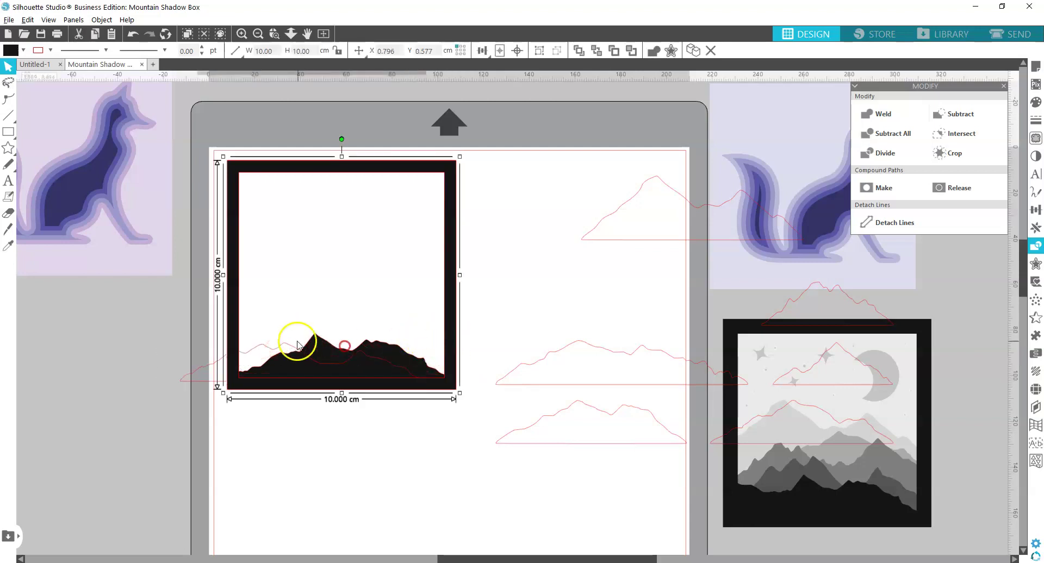
left_click(289, 345)
mouse_move(299, 338)
left_mouse_down()
mouse_move(298, 311)
mouse_move(292, 333)
left_mouse_up()
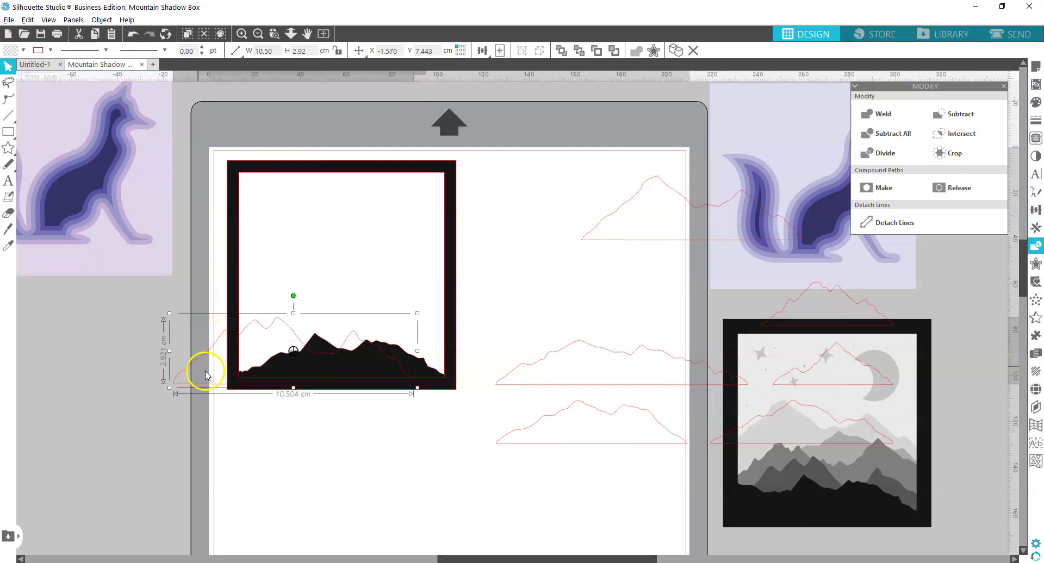
- Select the next plain frame along with its mountain outline and move both below the first mountain frame
left_click(237, 292, "shift")
left_click_drag(236, 277, 242, 402)
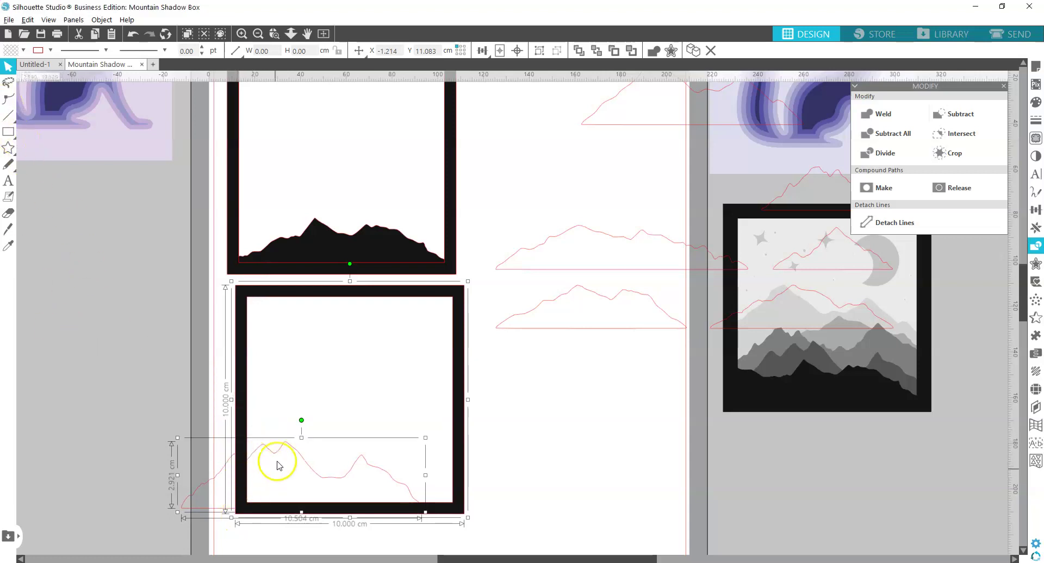
left_click(282, 426)
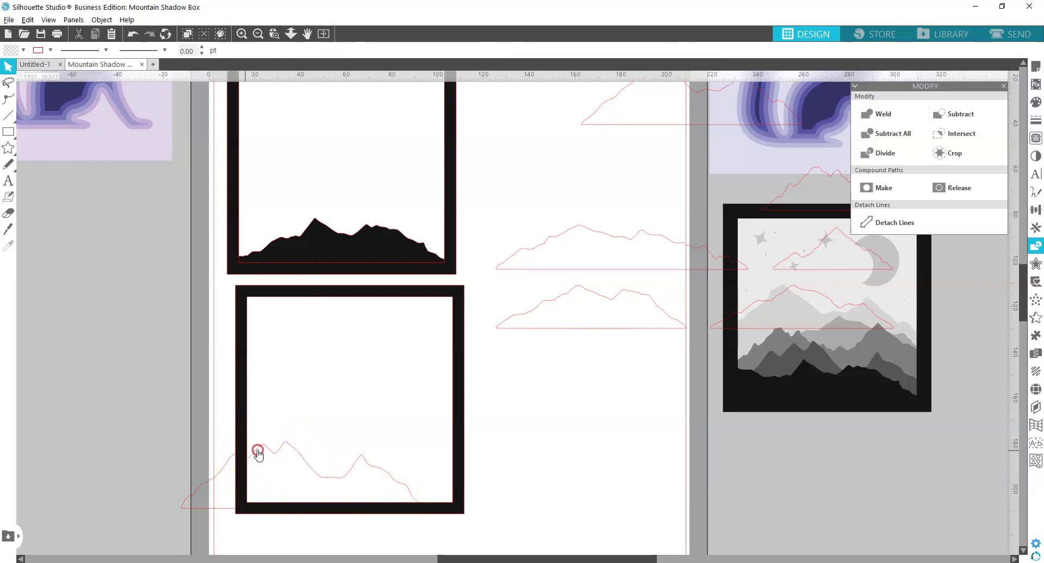
- Move the lower frame off its mountain outline and try to cut away the outline's overhanging end with the Knife tool
left_click_drag(258, 455, 363, 446)
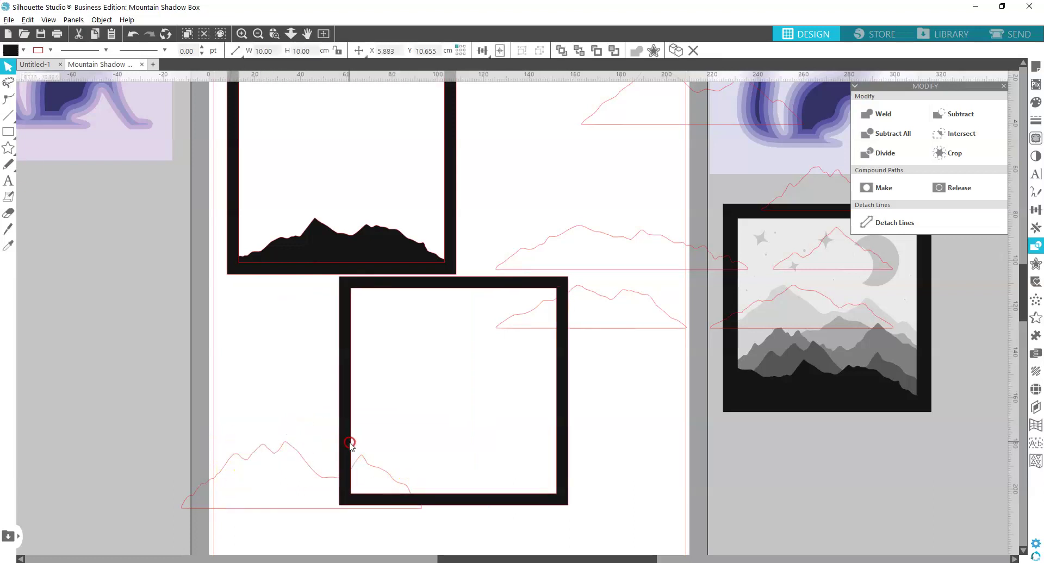
left_click(12, 233)
left_click_drag(238, 440, 240, 528)
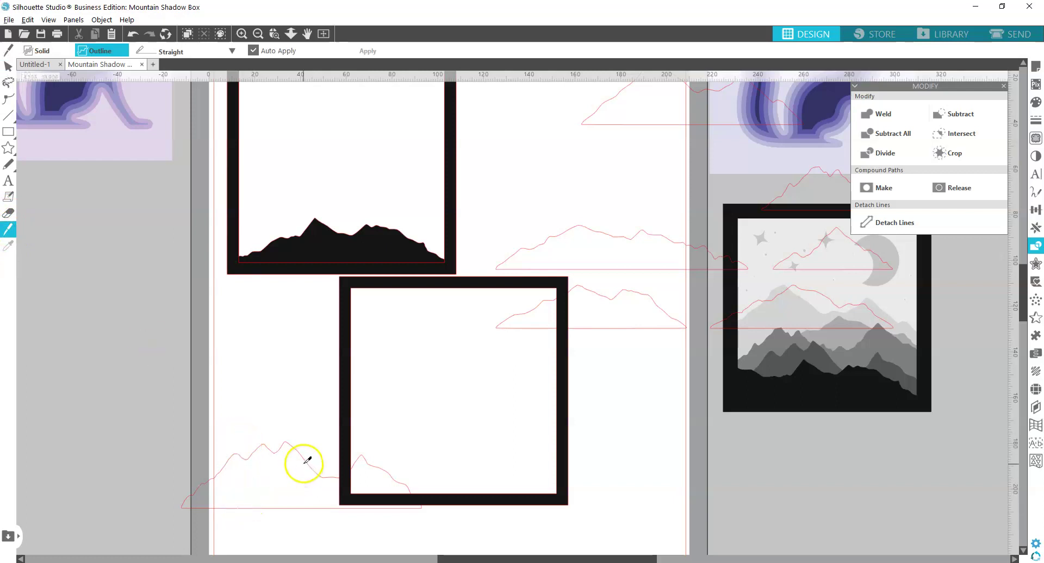
key("v")
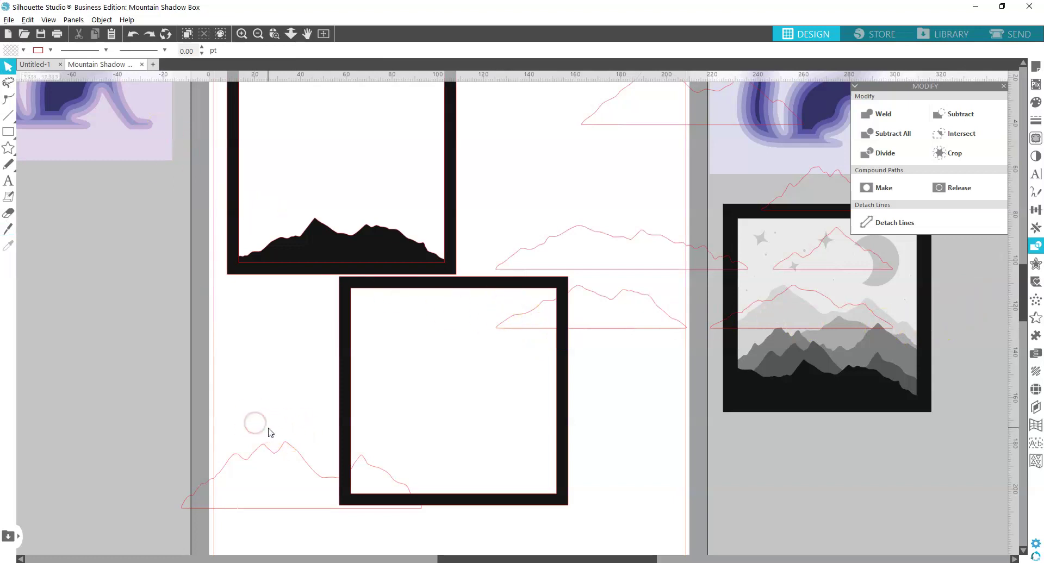
left_click_drag(349, 371, 238, 309)
- Undo the knife cut and the moves of the lower frame
key("ctrl+z")
key("ctrl+z")
key("ctrl+z")
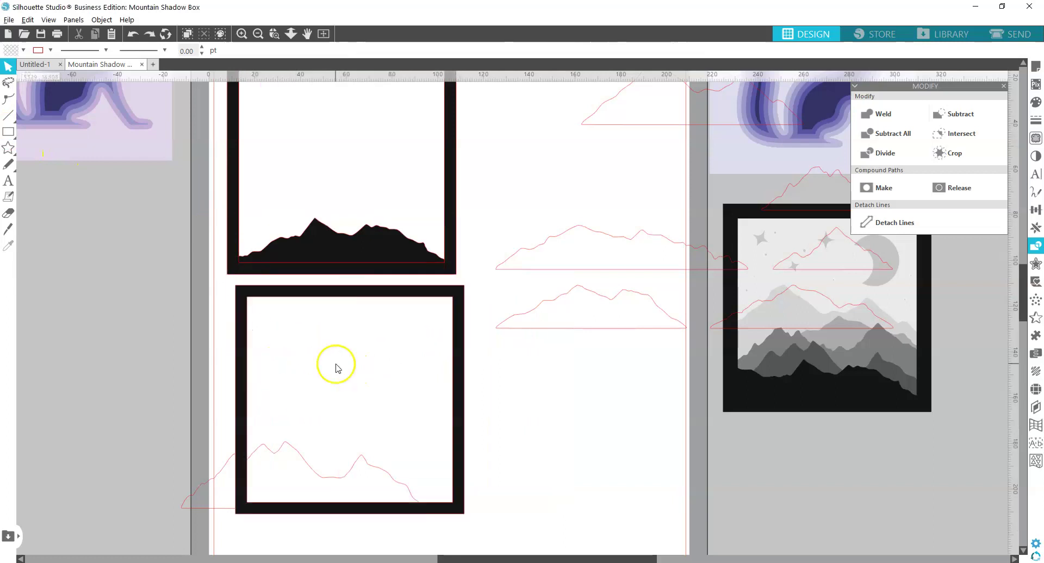
- Draw a rectangle about 4.73 by 4.23 cm covering the mountain outline's end that overhangs the lower frame
key("v")
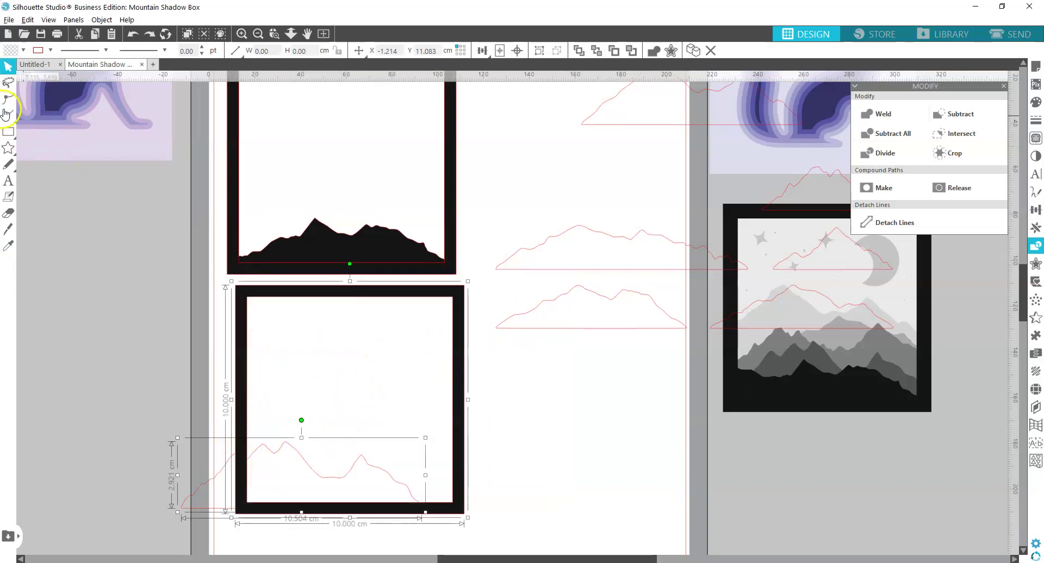
left_click(8, 132)
left_click(63, 264)
left_click_drag(131, 434, 243, 534)
key("v")
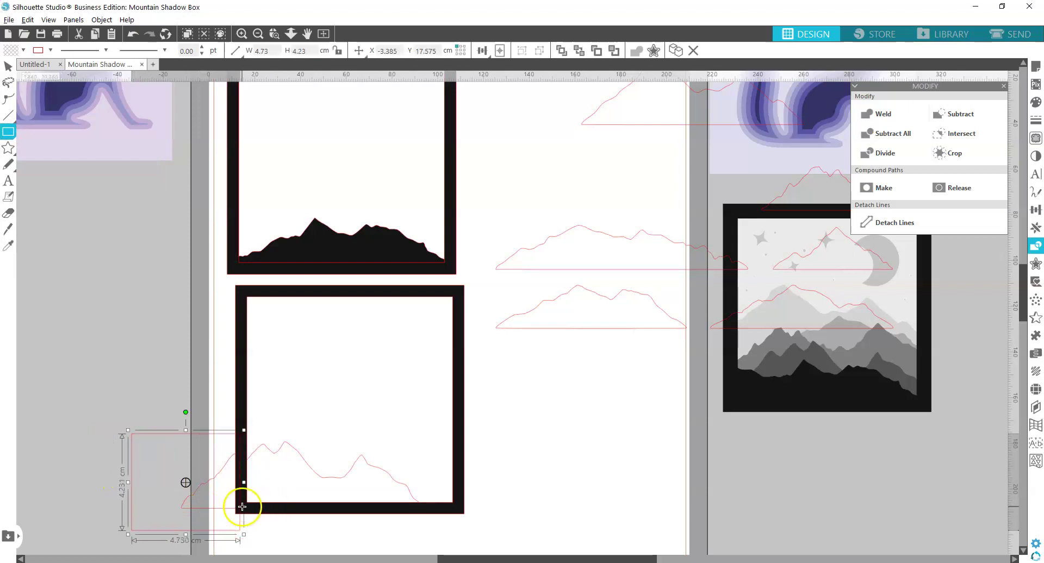
- Subtract the rectangle from the mountain outline to trim its overhanging end, and delete the leftover rectangle
left_click(276, 452, "shift")
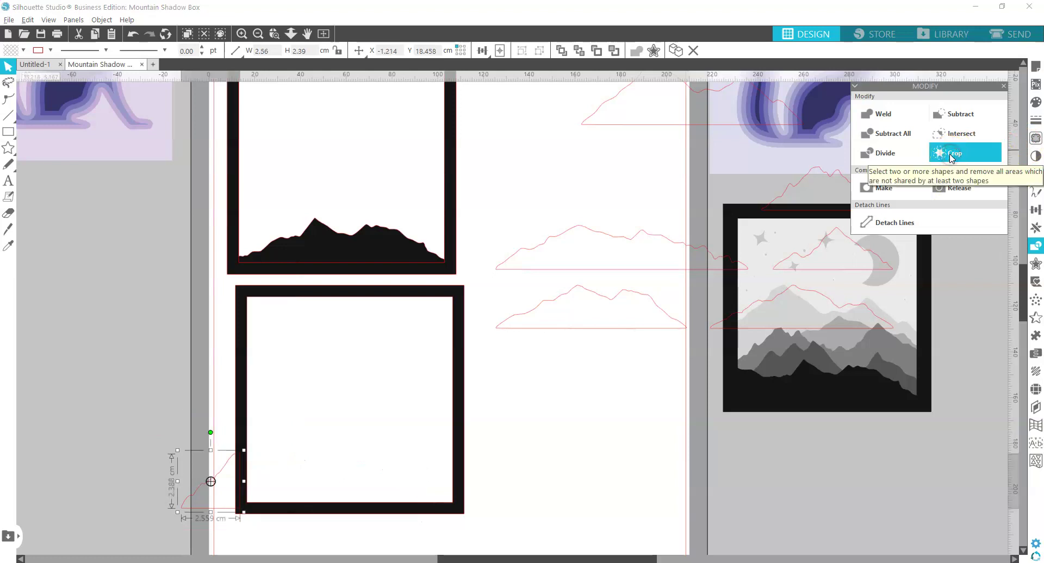
left_click(895, 134)
left_click(133, 348)
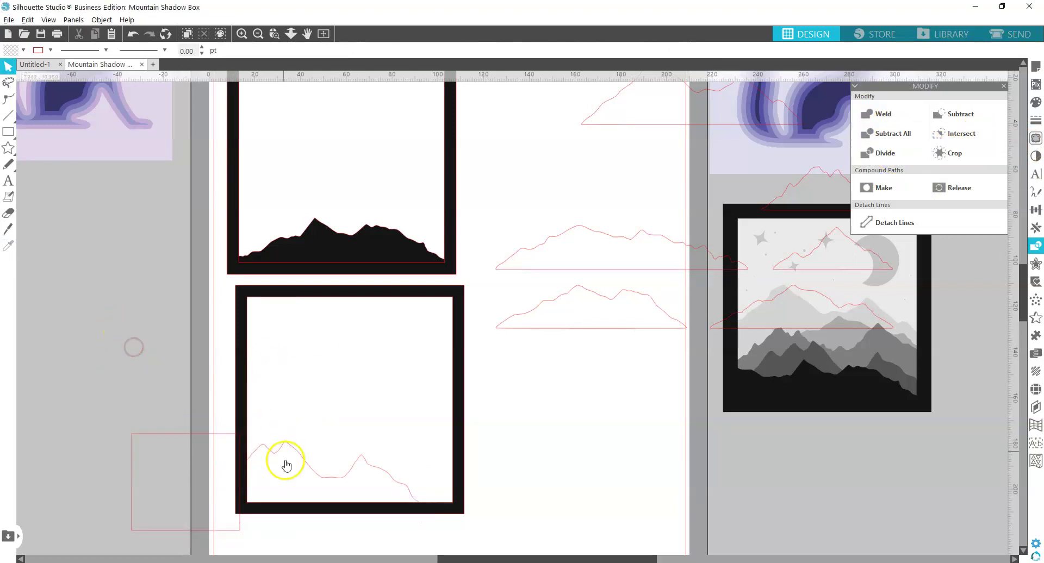
left_click(175, 435)
key("Delete")
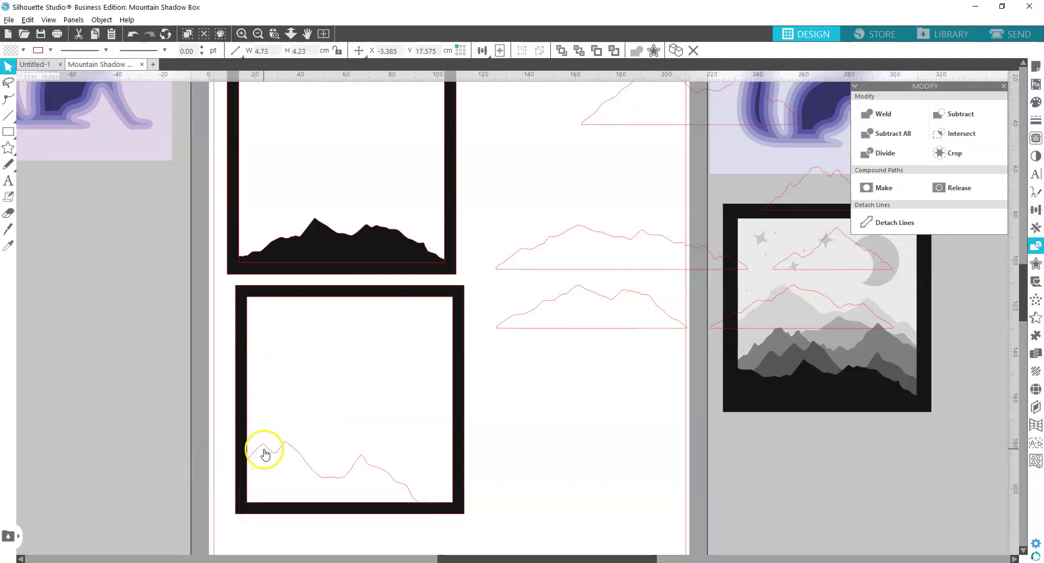
mouse_move(270, 448)
left_mouse_down()
mouse_move(290, 412)
mouse_move(281, 430)
left_mouse_up()
key("ctrl+z")
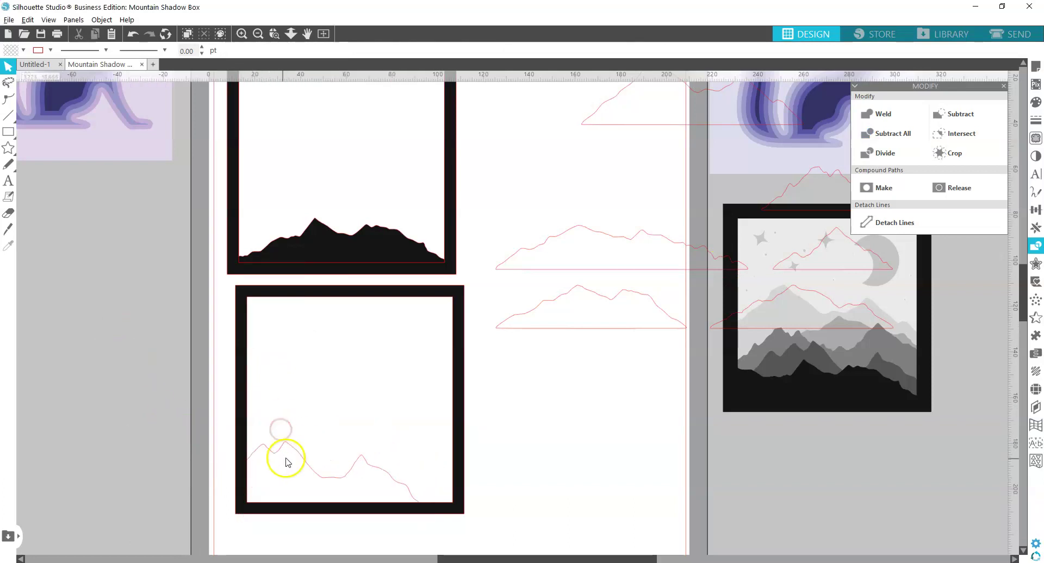
- Weld the trimmed mountain outline to the lower frame and move the result onto the first mountain frame
left_click(283, 441)
right_click(297, 464)
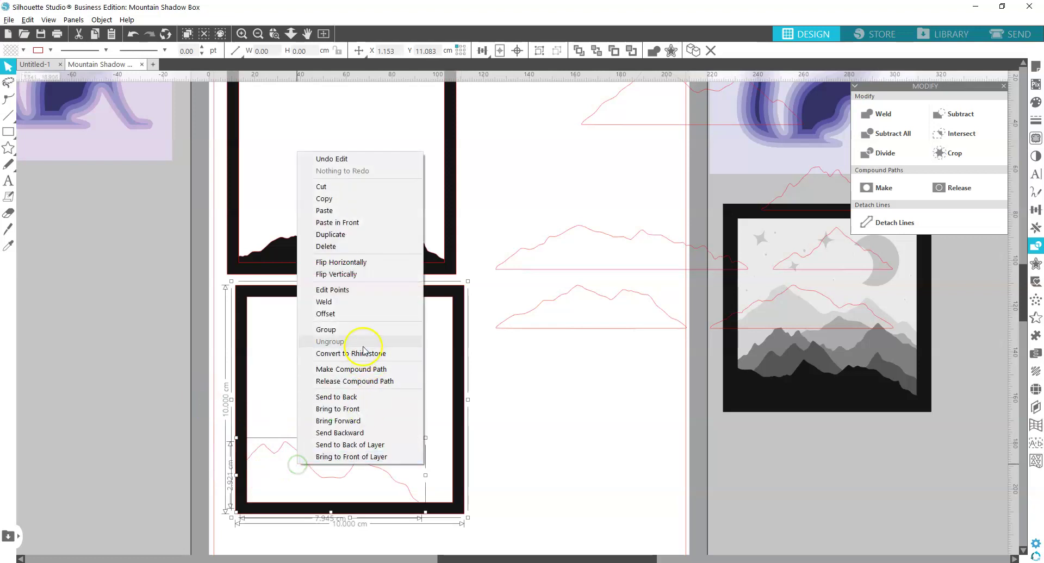
left_click(349, 302)
left_click_drag(361, 494, 349, 267)
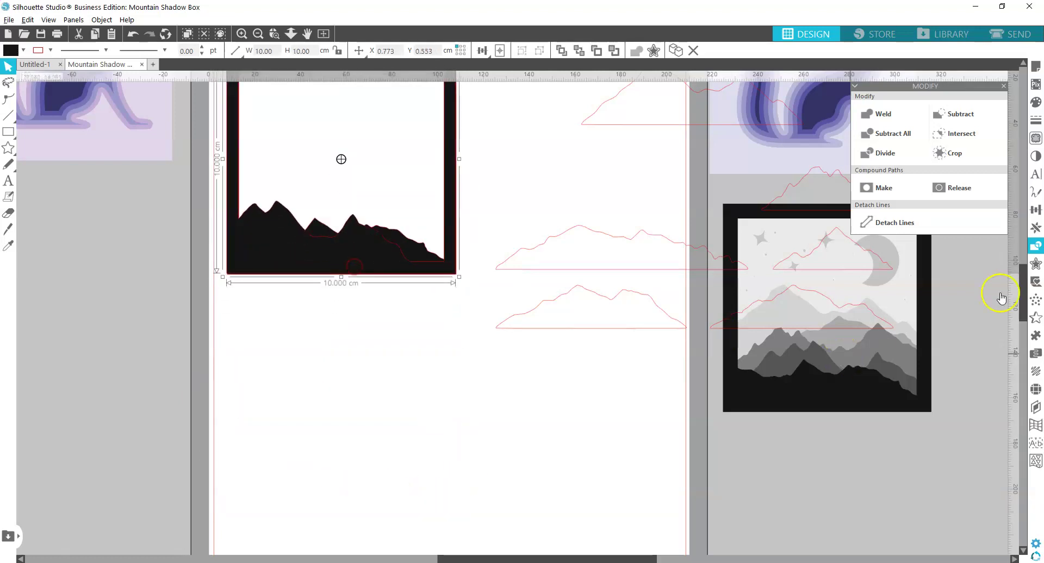
- Fill the second mountain frame with dark gray and send it behind the black one
left_click(1037, 103)
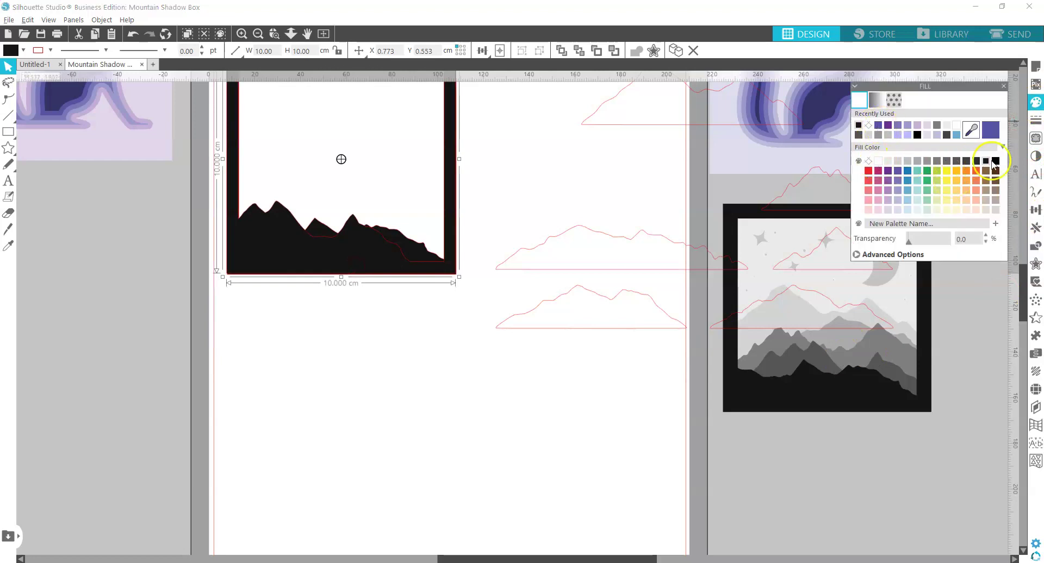
left_click(967, 161)
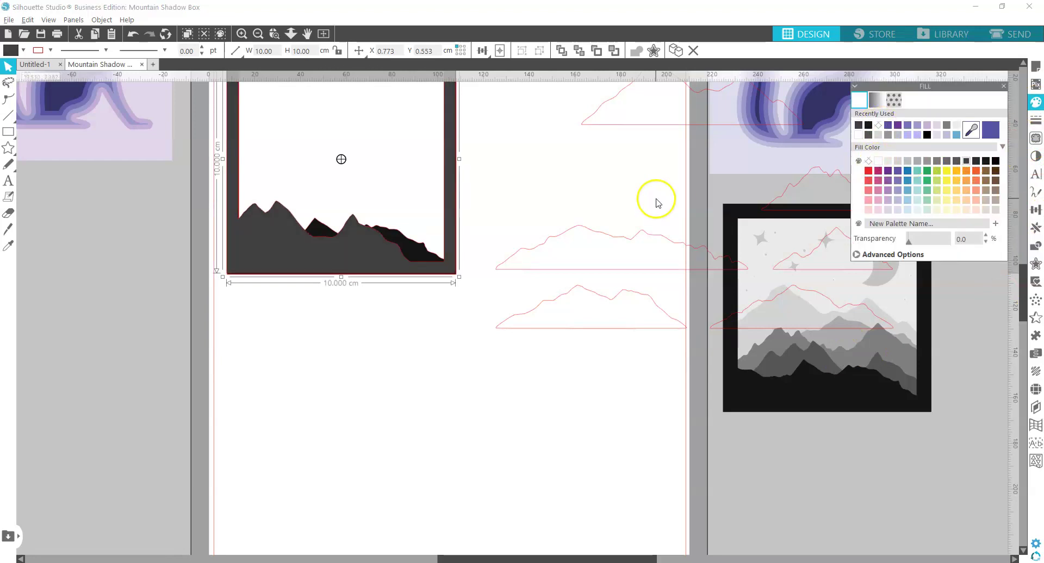
key("ctrl+z")
scroll(563, 191, "up", 1)
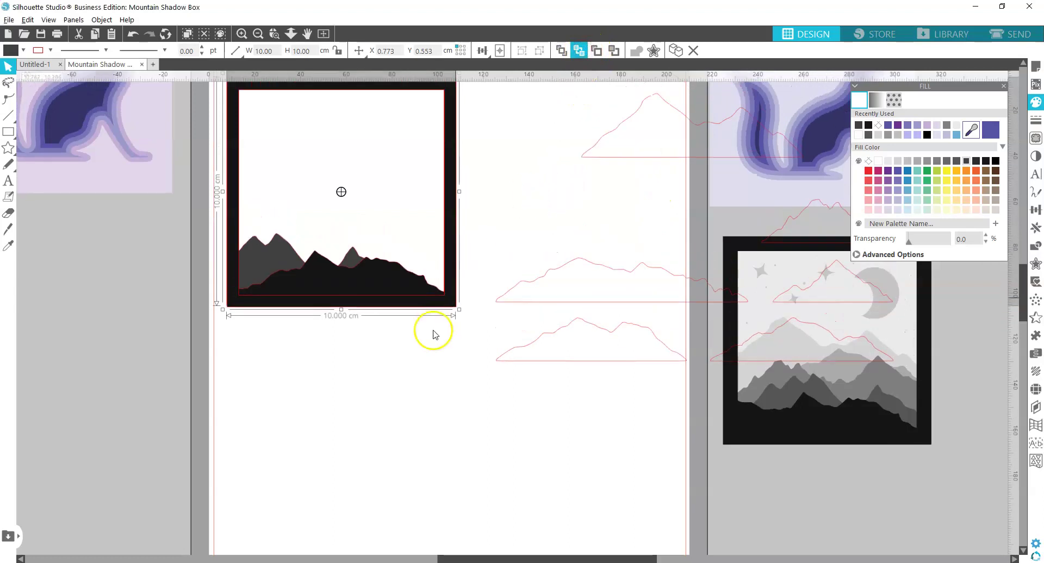
- Select the two stacked mountain frames and align them on their centers
left_click(504, 224)
left_click_drag(504, 225, 395, 278)
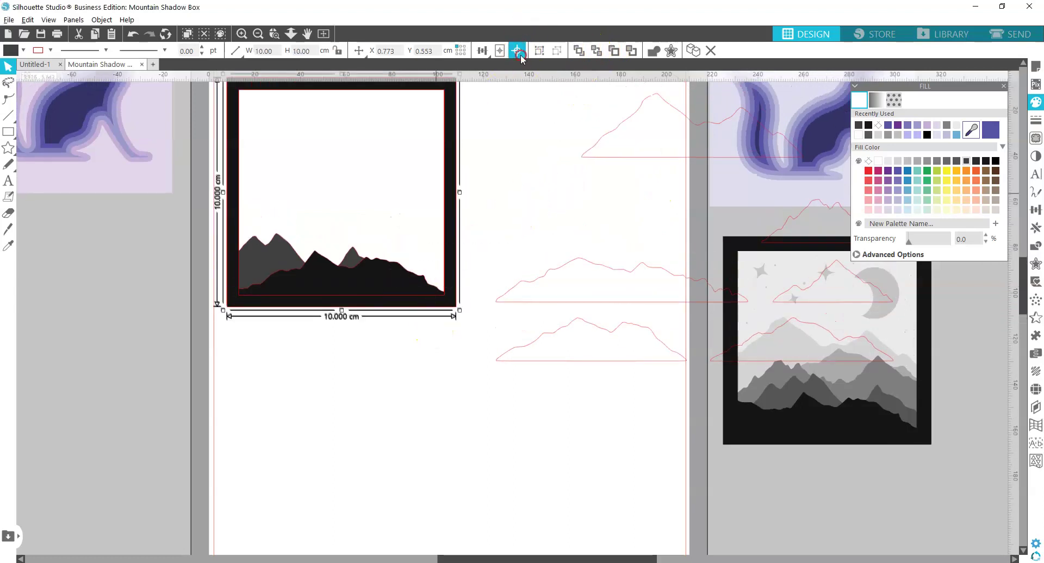
left_click(525, 160)
scroll(525, 161, "up", 2)
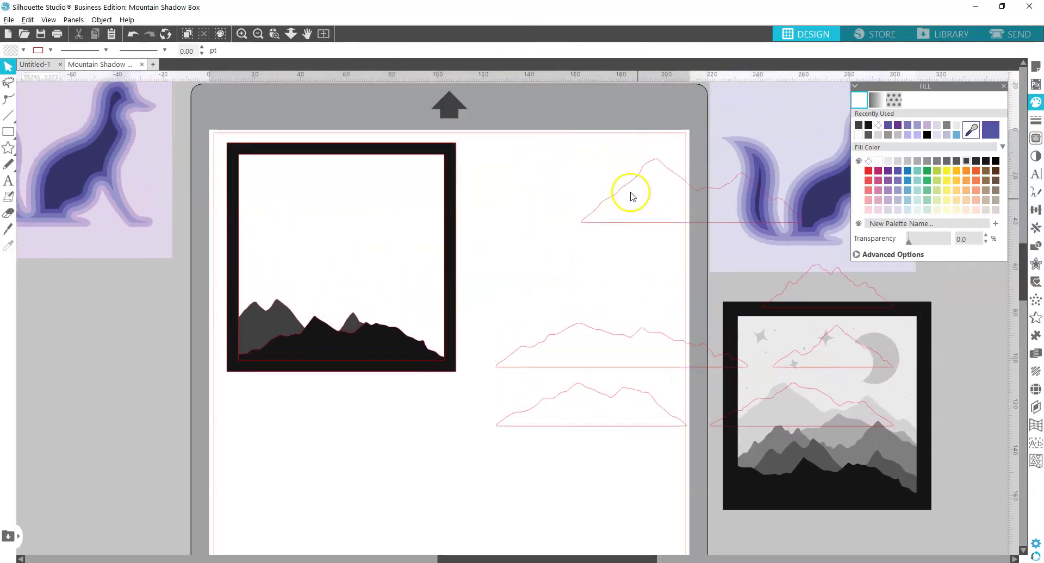
- Flip the 9.69 cm wide mountain outline horizontally and place it across the frame above the darker mountains
left_click_drag(632, 197, 539, 218)
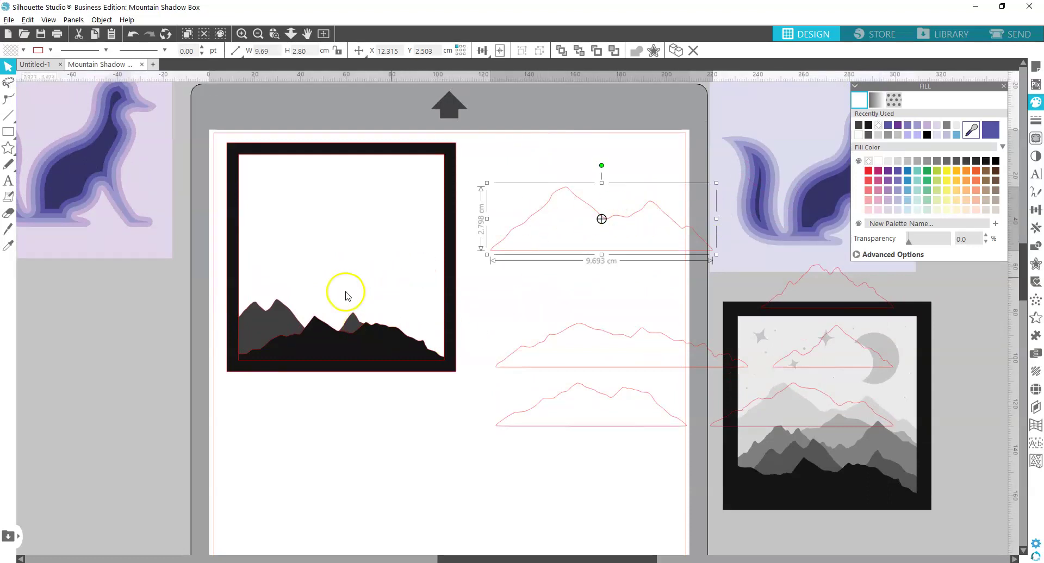
right_click(552, 207)
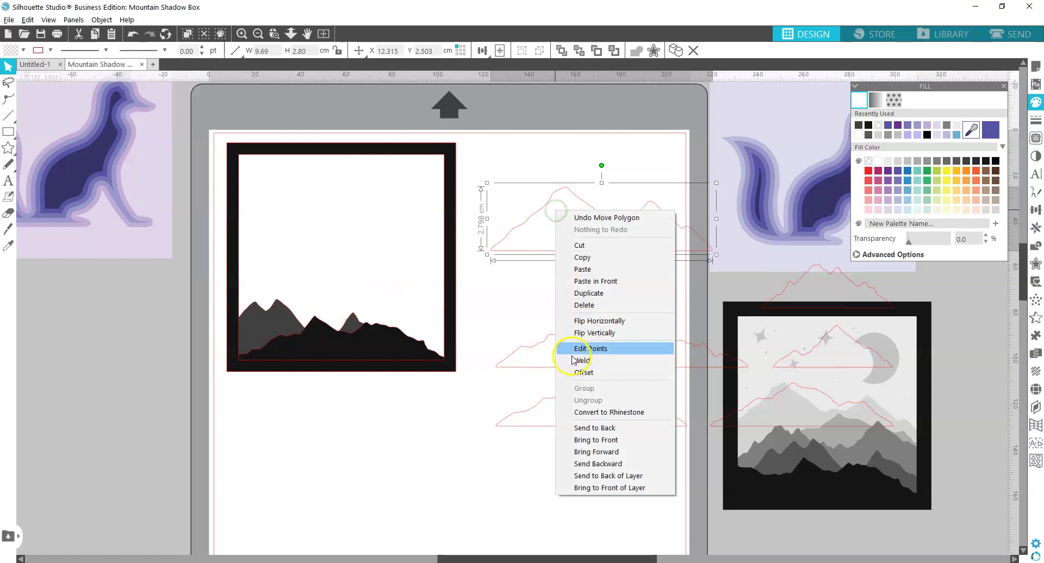
left_click(608, 319)
left_click_drag(671, 219, 410, 304)
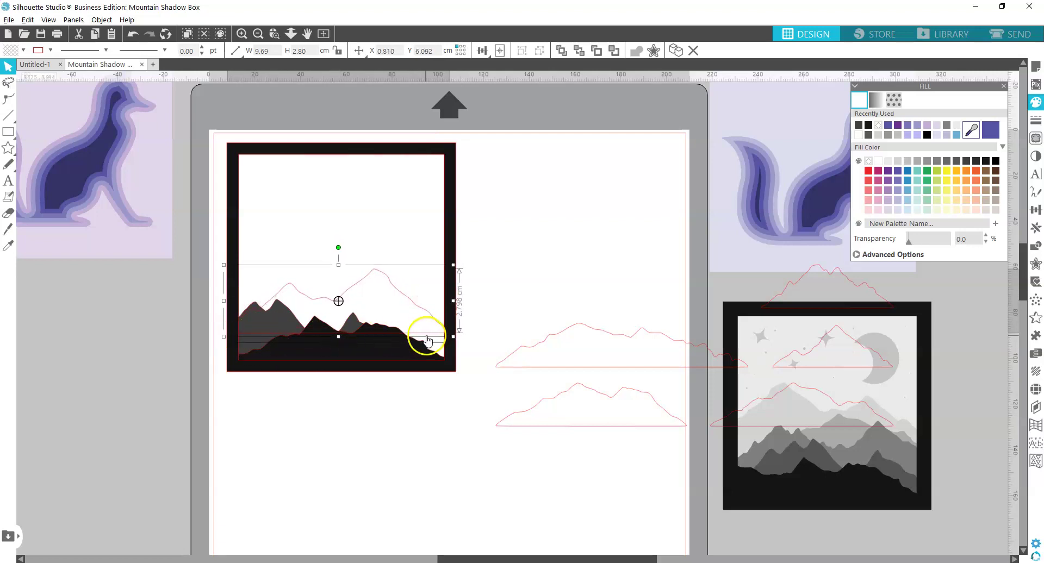
- Weld the flipped mountain outline to the next plain frame and move the result beside the stack
left_click(455, 254, "shift")
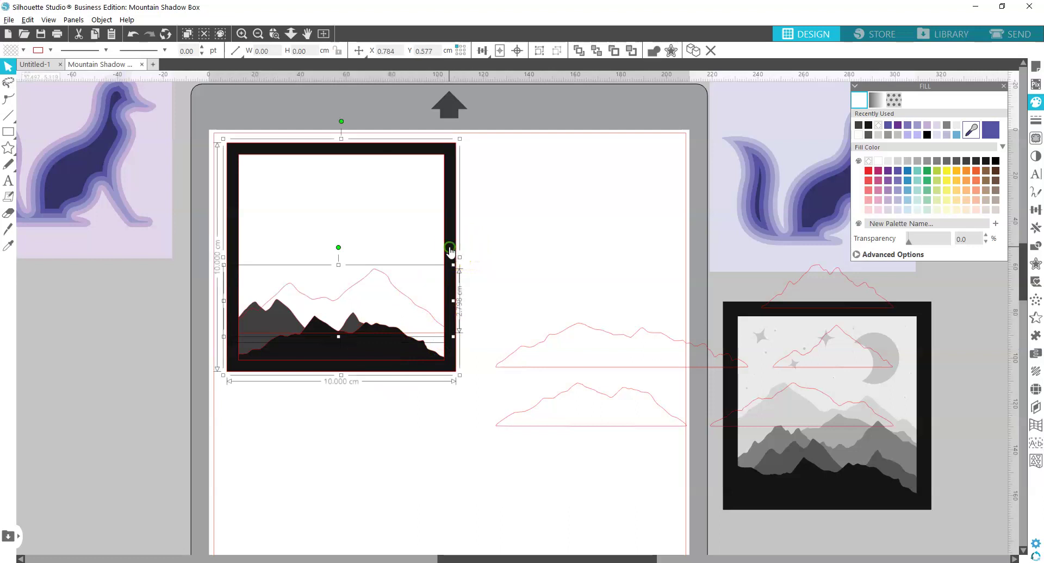
right_click(449, 250)
left_click(476, 398)
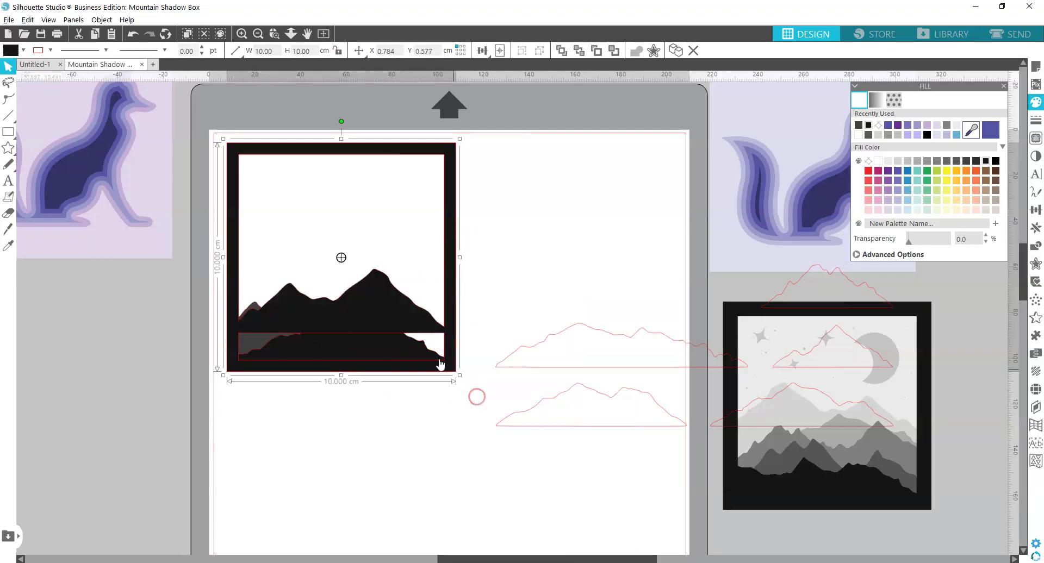
left_click_drag(379, 315, 614, 256)
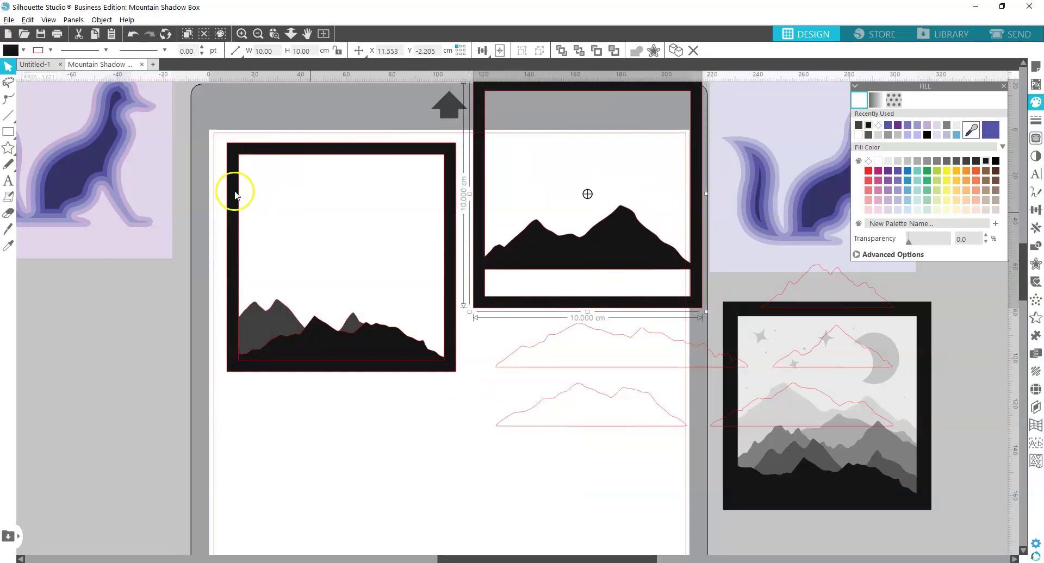
- Draw a rectangle about 1.64 cm tall over the gap below the mountains and weld it to the frame
left_click(8, 132)
left_click_drag(483, 263, 707, 278)
left_click(680, 280, "shift")
right_click(682, 281)
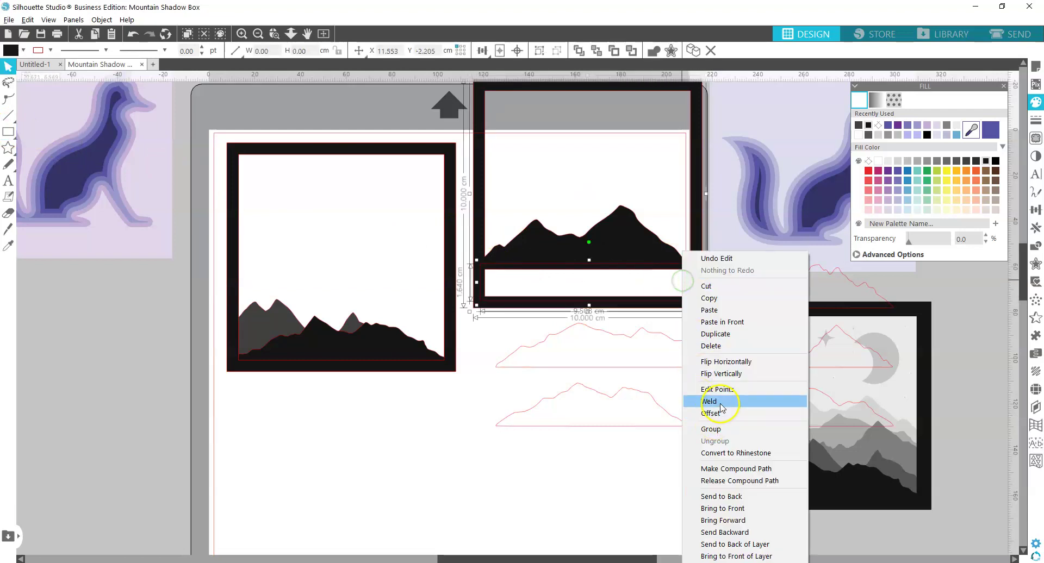
left_click(722, 407)
- Move the third mountain frame back onto the stack, filled with medium gray and sent to the back
left_click_drag(609, 267, 361, 326)
left_click(947, 162)
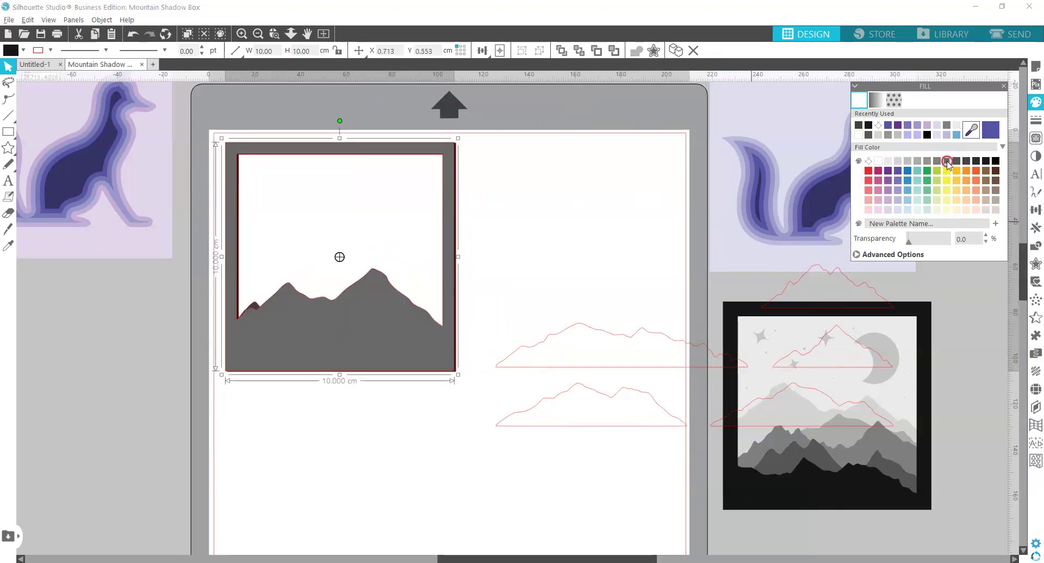
left_click(934, 162)
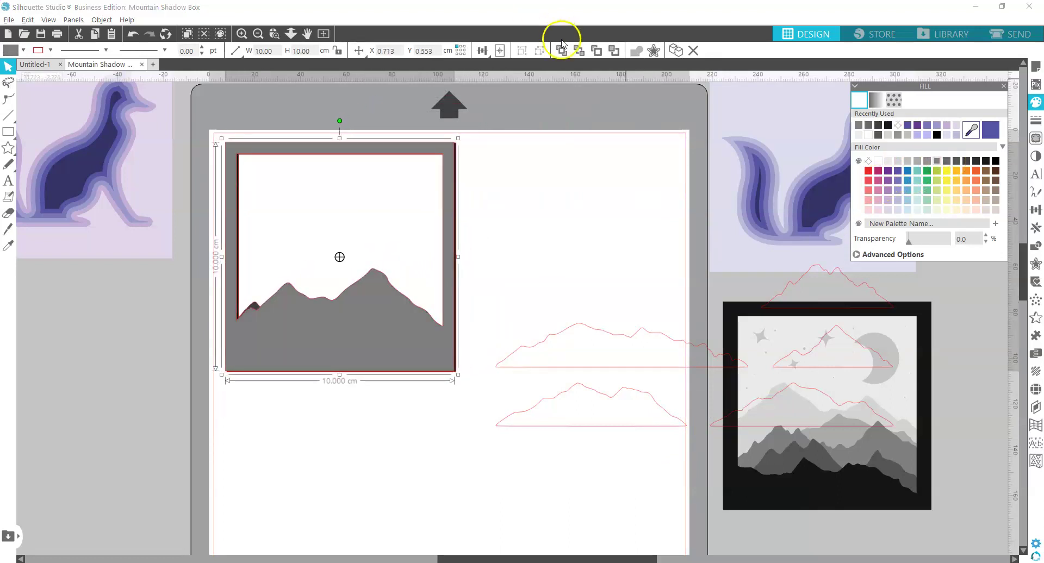
left_click(579, 51)
left_click(534, 189)
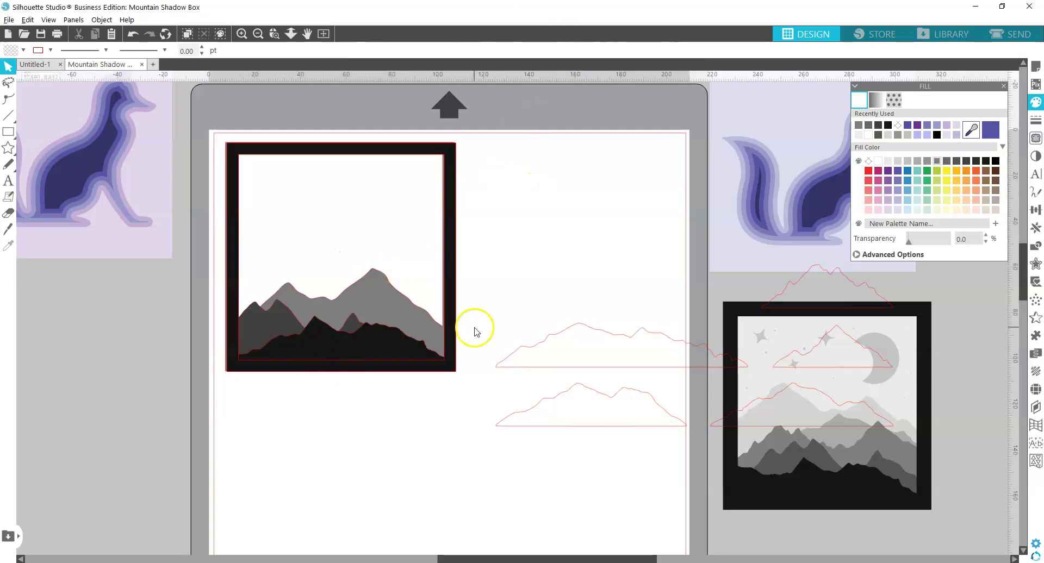
- Place the 11.02 cm wide mountain outline across the frame and subtract a square of about 2.12 cm to trim its overhanging left end
left_click_drag(589, 334, 292, 270)
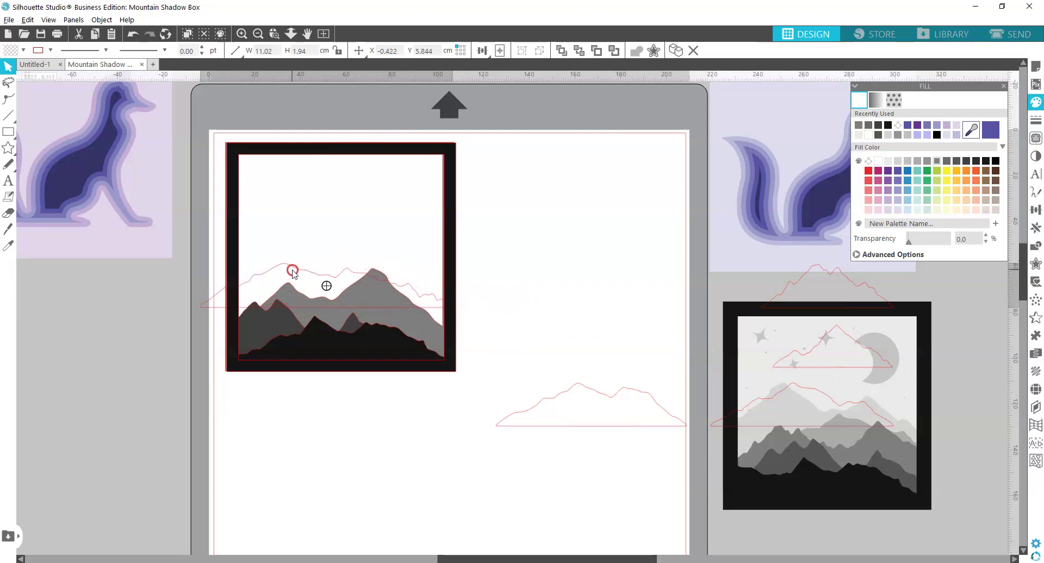
left_click(295, 273)
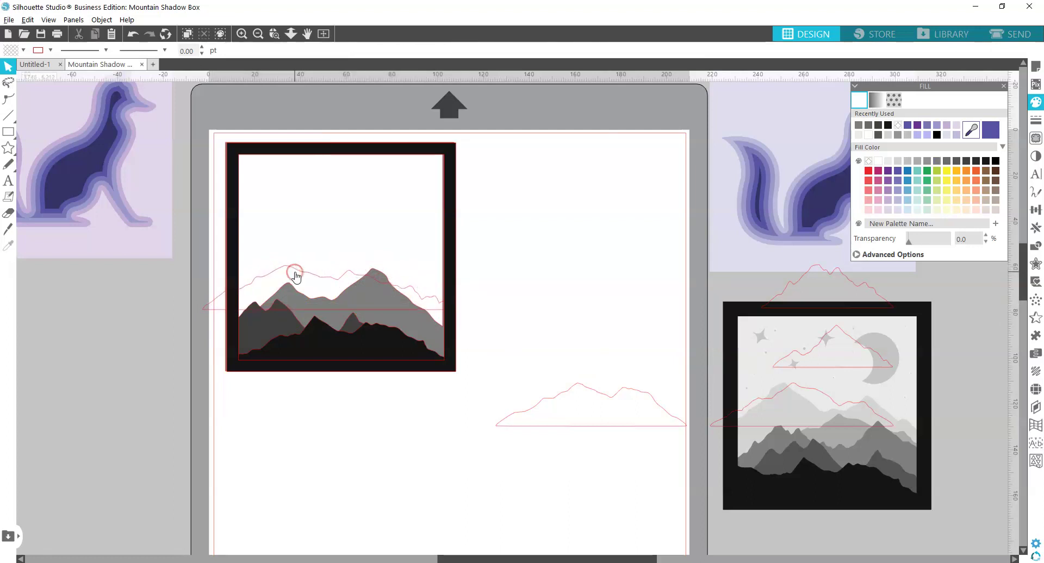
left_click(19, 135)
left_click_drag(206, 299, 233, 325)
left_click(254, 277, "shift")
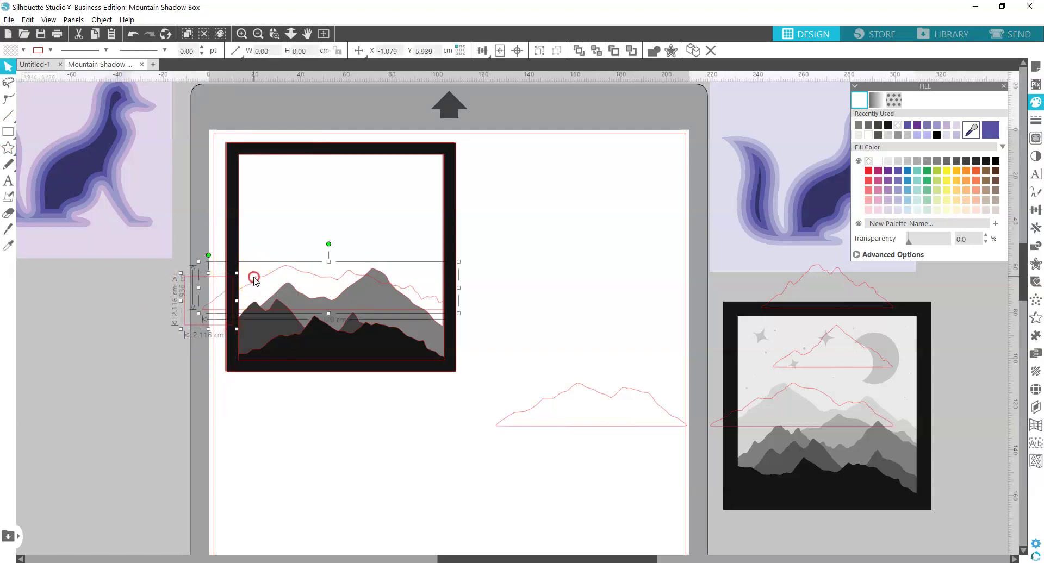
left_click(1036, 246)
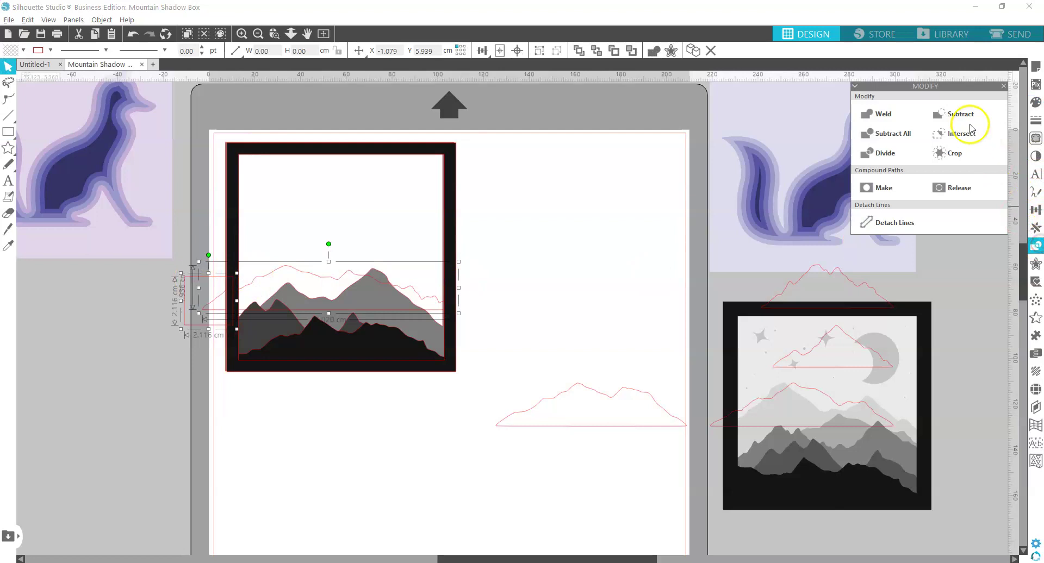
left_click(949, 114)
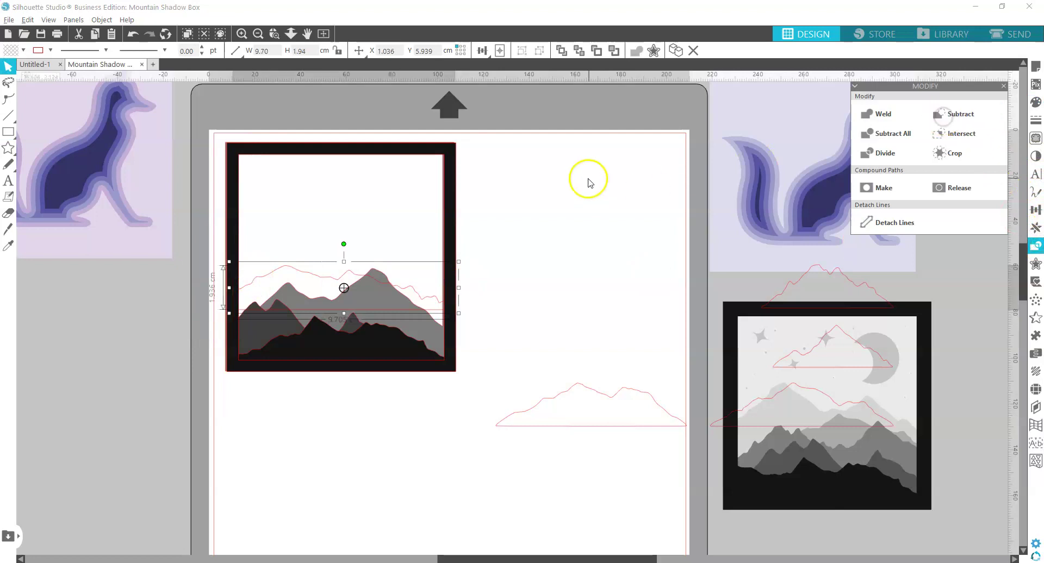
- Weld the trimmed wide mountain outline to another plain frame and move the welded frame off the stack
left_click(233, 239, "shift")
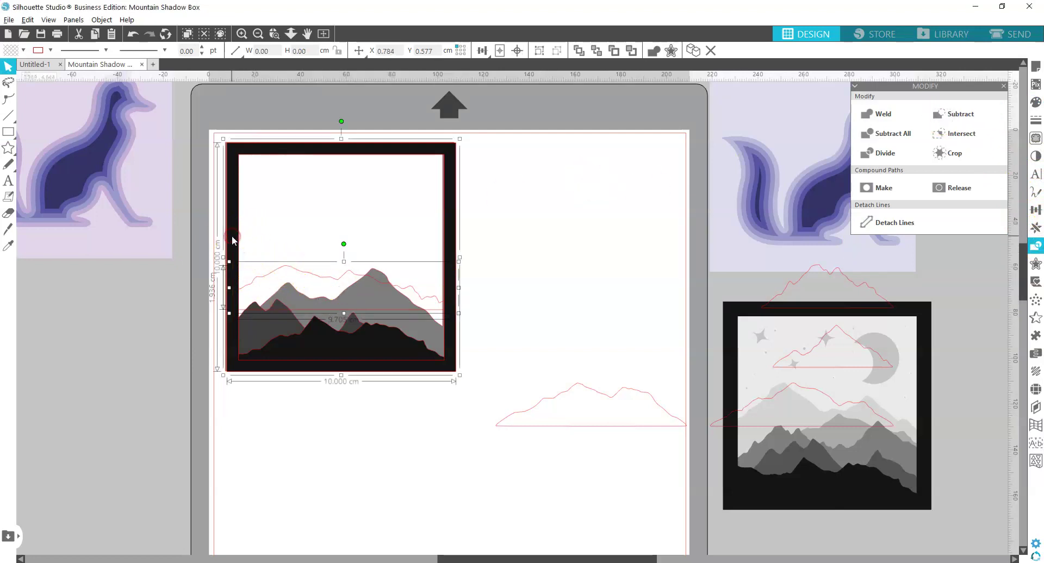
right_click(233, 239)
left_click(269, 386)
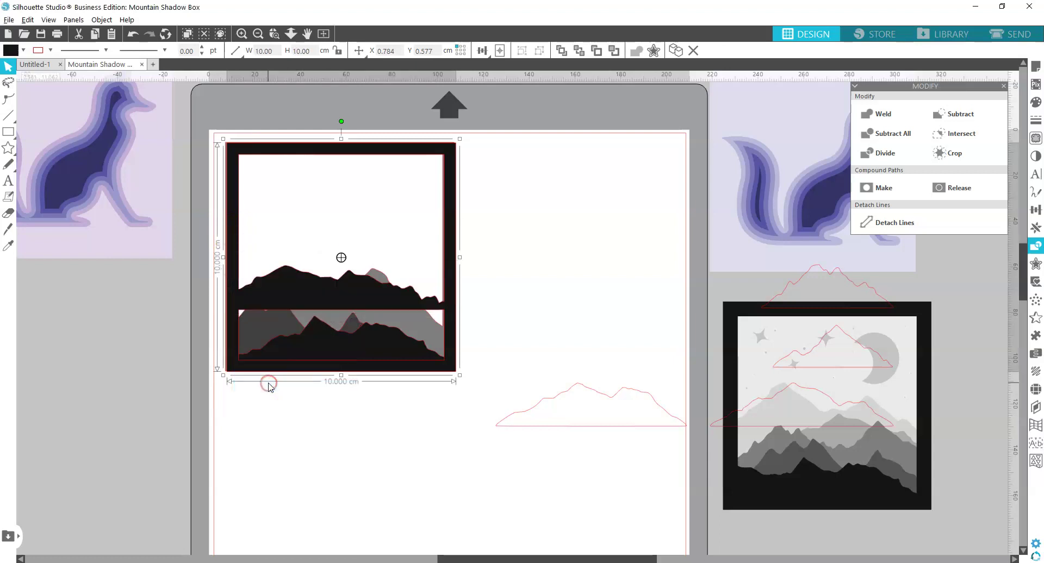
left_click_drag(327, 298, 568, 235)
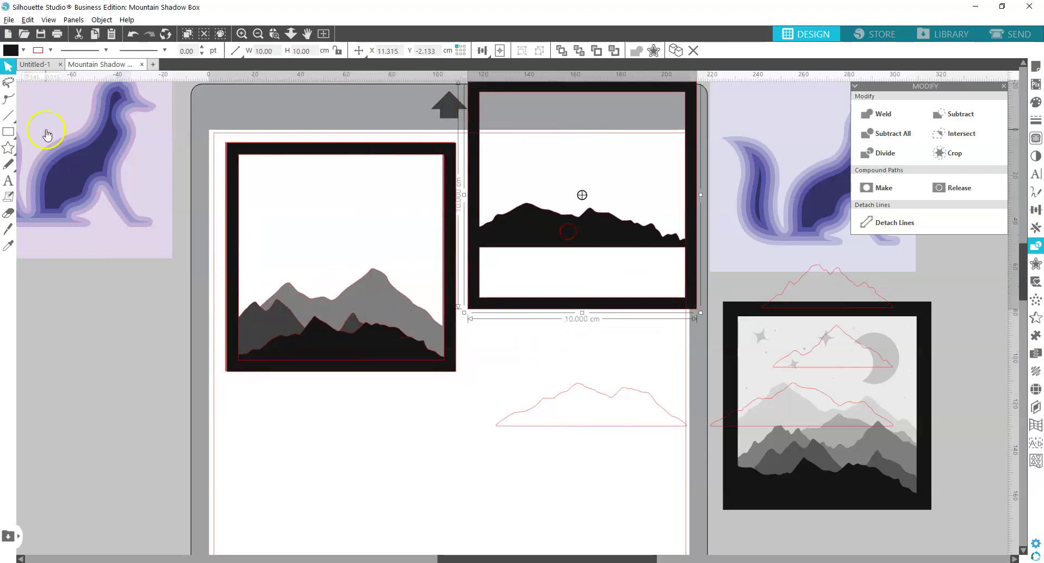
- Close the gap below the wide mountain range by welding a rectangle about 9.72 by 2.85 cm to its frame
left_click(9, 134)
left_click_drag(473, 240, 696, 305)
left_click(662, 289, "shift")
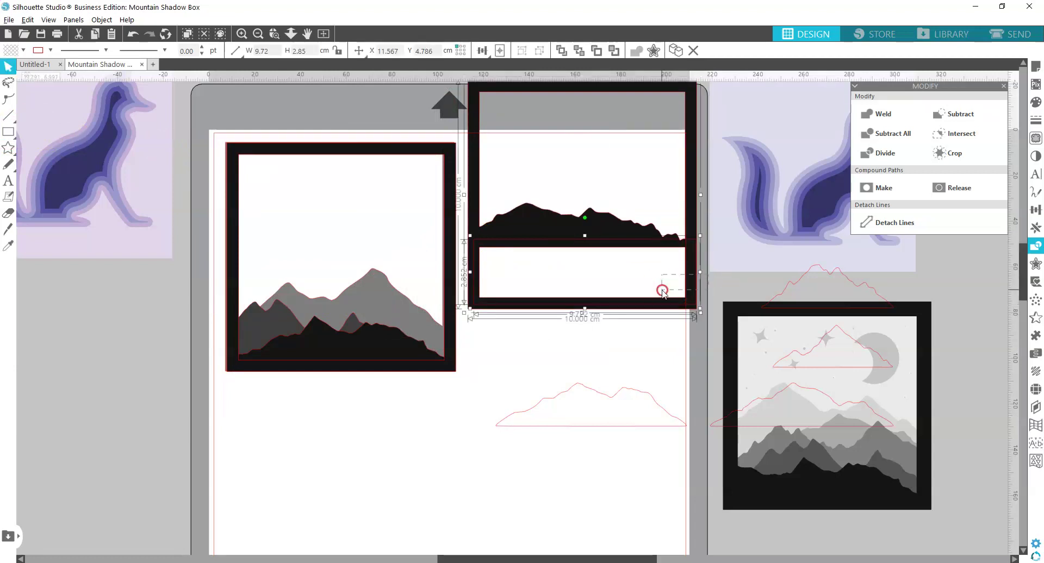
right_click(662, 290)
left_click(689, 401)
- Return the fourth mountain frame to the stack, filled with light gray and sent to the back
left_click_drag(517, 226, 298, 287)
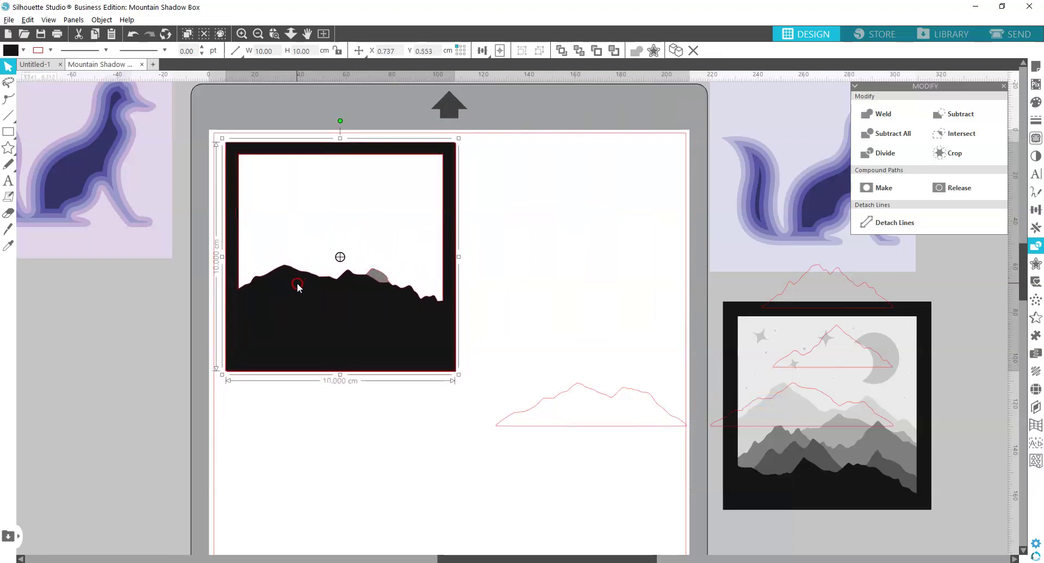
left_click(1036, 101)
left_click(907, 161)
key("ctrl+b")
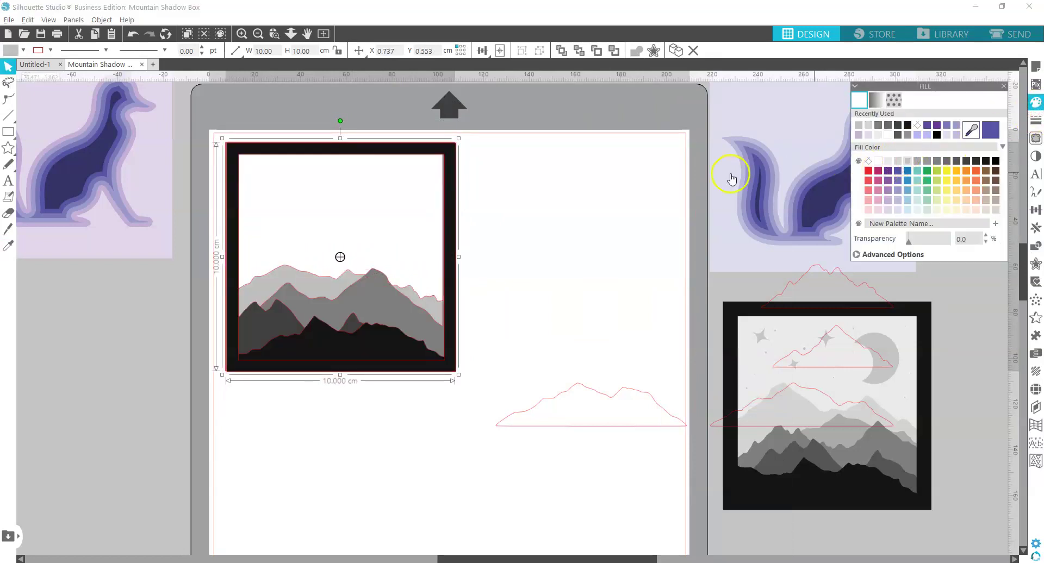
- Select all the stacked frames, align their centers and send them to the back
left_click_drag(555, 234, 346, 348)
left_click(599, 48)
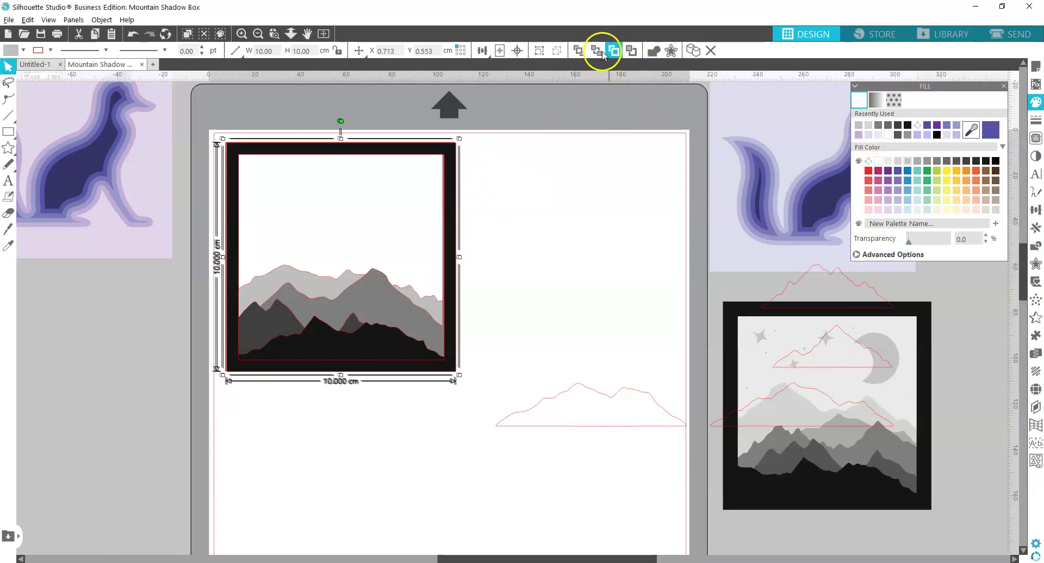
left_click(544, 291)
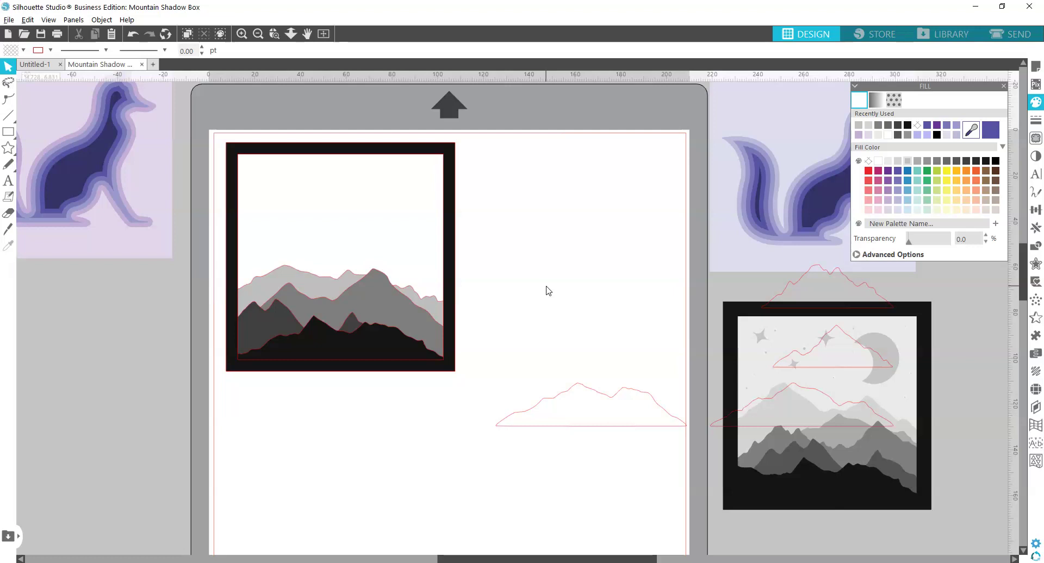
- Move the small mountain outline closer to the stack and delete the leftover plain black frames from it
left_click_drag(804, 283, 634, 264)
left_click(627, 262)
left_click_drag(444, 191, 525, 216)
key("Delete")
left_click(520, 210)
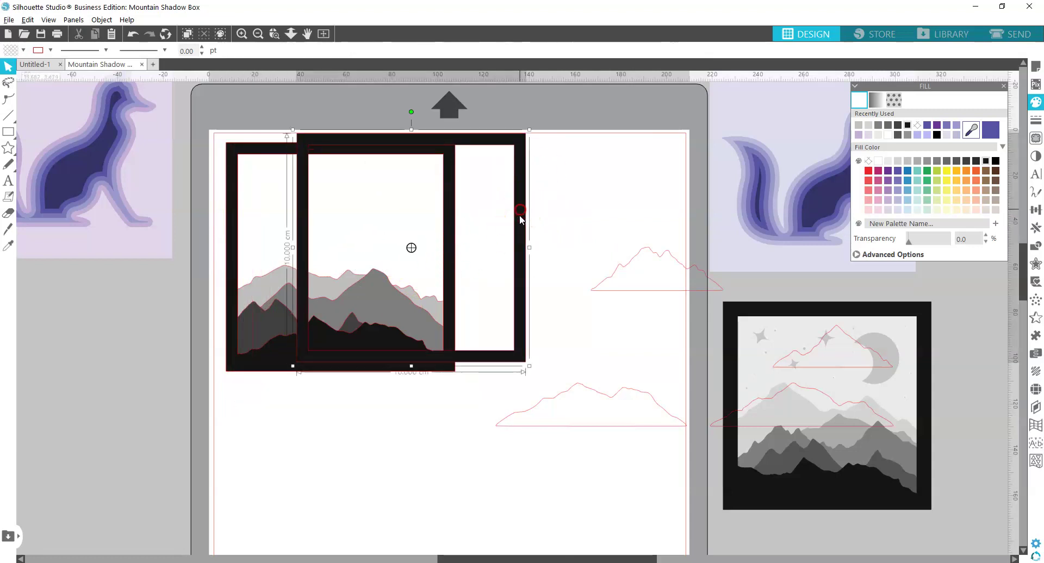
key("Delete")
- Spread the four mountain frames apart and delete the unused mountain outlines lying around them
left_click_drag(302, 274, 586, 357)
left_click_drag(303, 333, 268, 485)
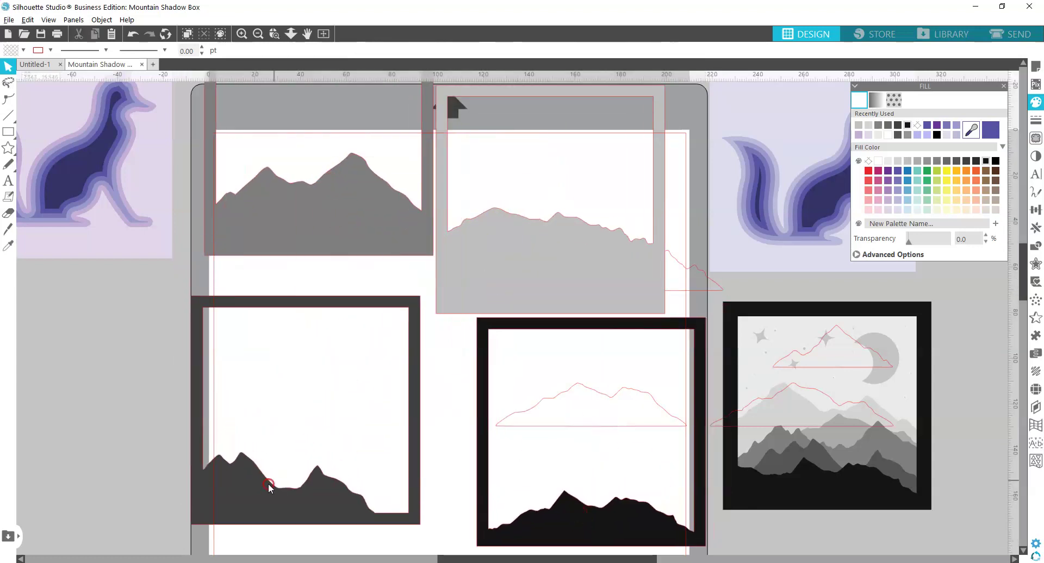
left_click(716, 285)
left_click(642, 393, "shift")
key("Delete")
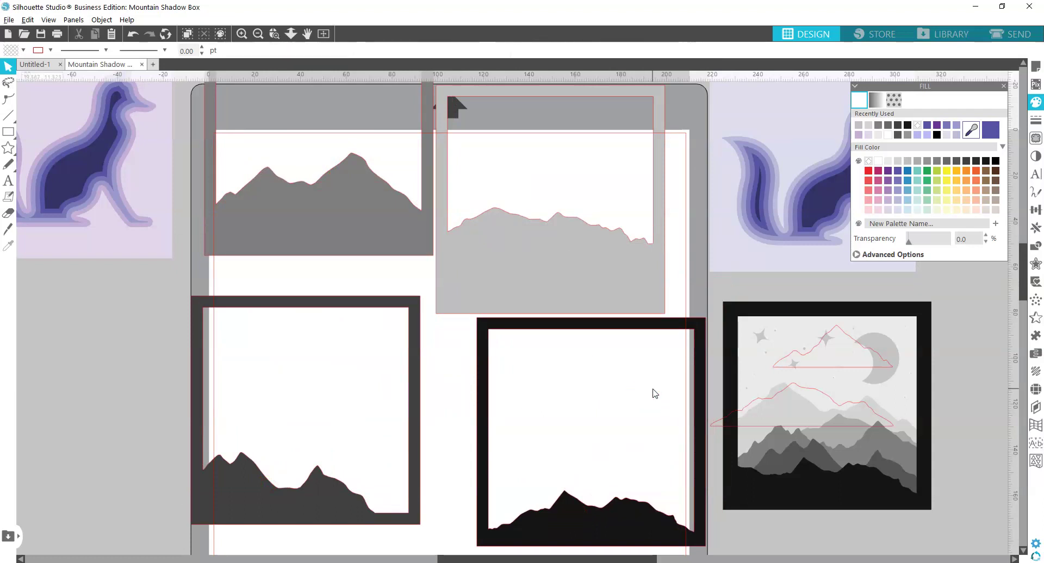
- Select the four mountain frames, align their centers into one stack and move the stack slightly up and left on the page
left_click(319, 136)
left_click(550, 401, "shift")
left_click(306, 403, "shift")
left_click(508, 170, "shift")
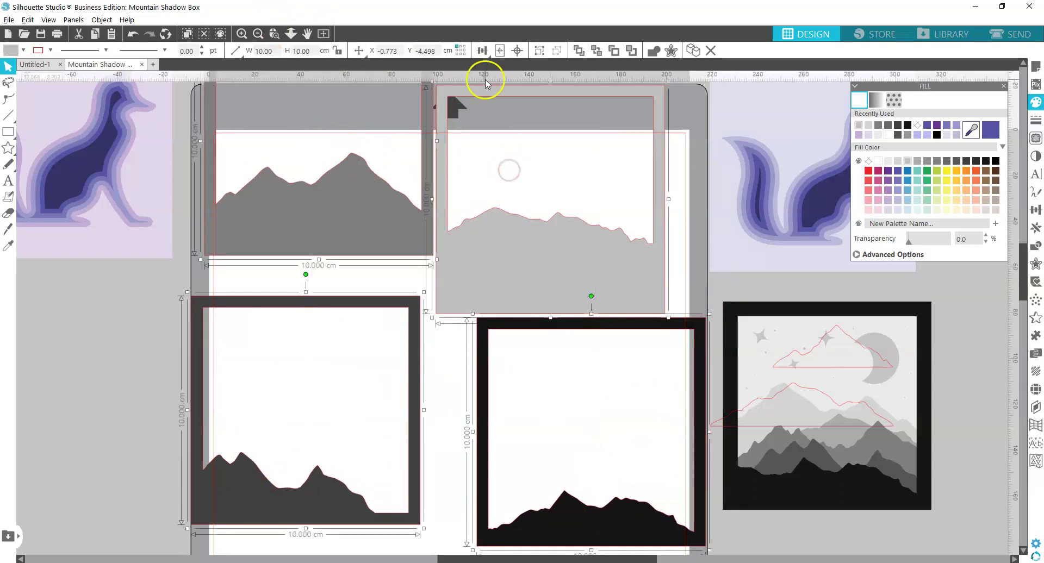
left_click(517, 50)
left_click(601, 312)
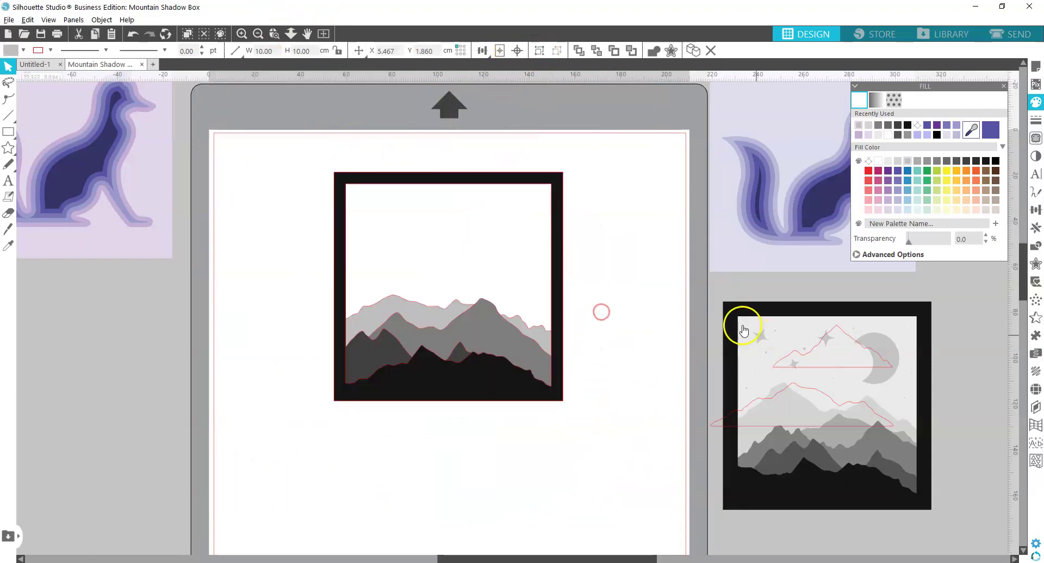
left_click(473, 400)
left_click_drag(473, 400, 440, 385)
left_click(582, 308)
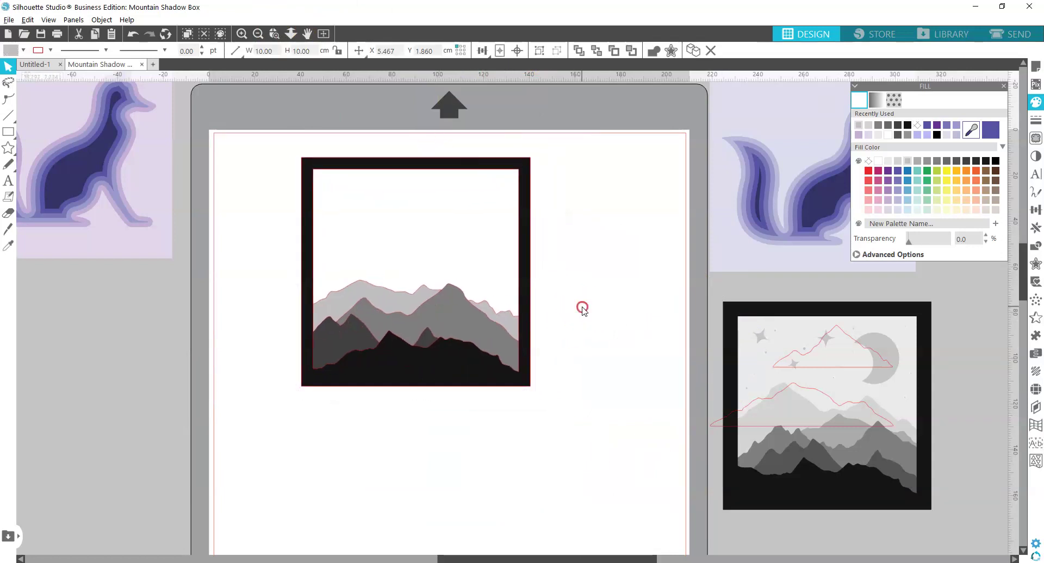
- Draw a square beside the frame stack and resize it to 10 by 10 cm for the sky layer
left_click(8, 131)
mouse_move(210, 144)
left_mouse_down()
mouse_move(389, 391)
mouse_move(439, 411)
left_mouse_up()
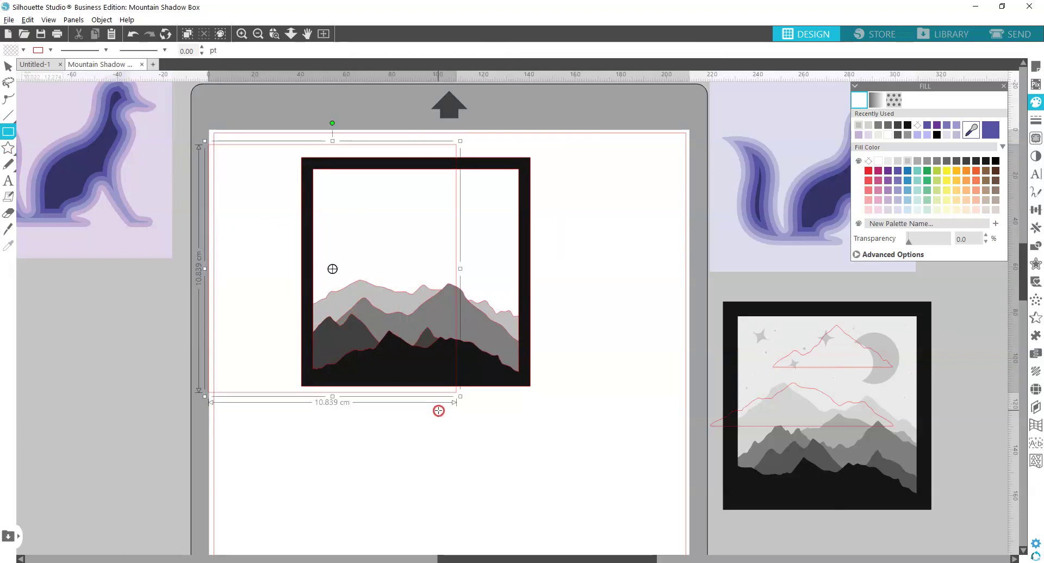
key("v")
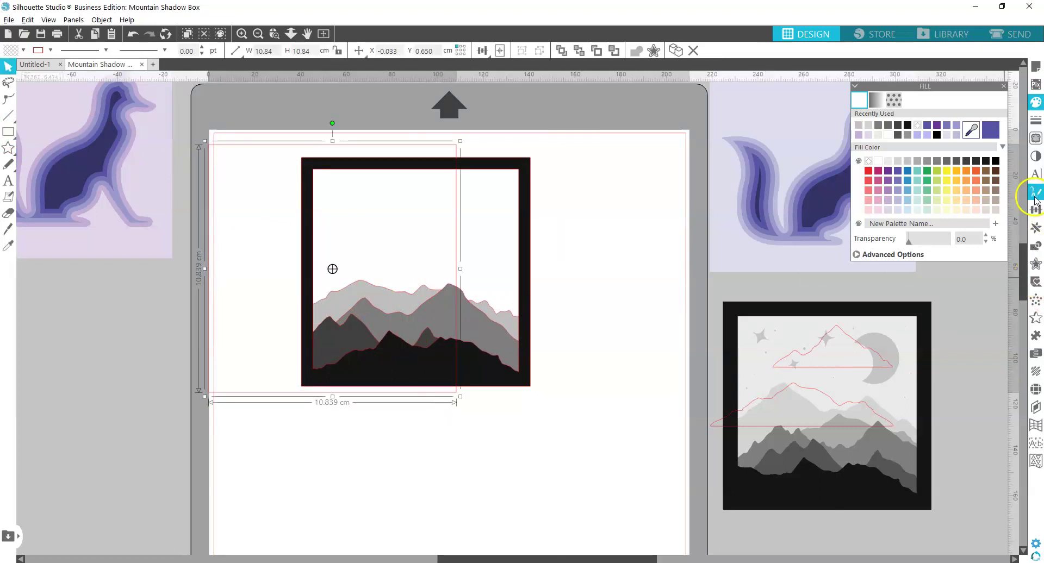
left_click(1039, 210)
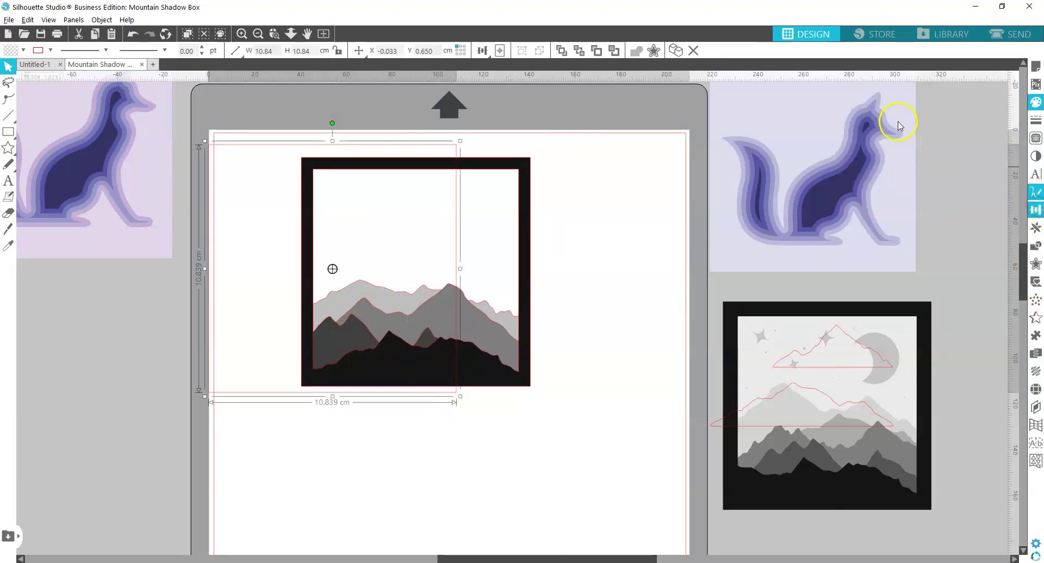
left_click(884, 109)
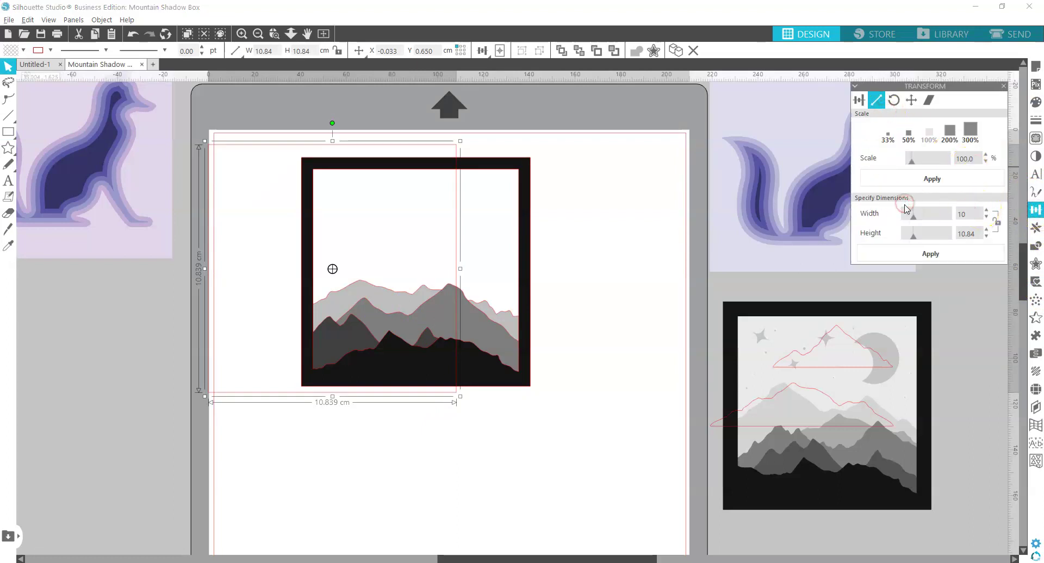
type("0")
key("Return")
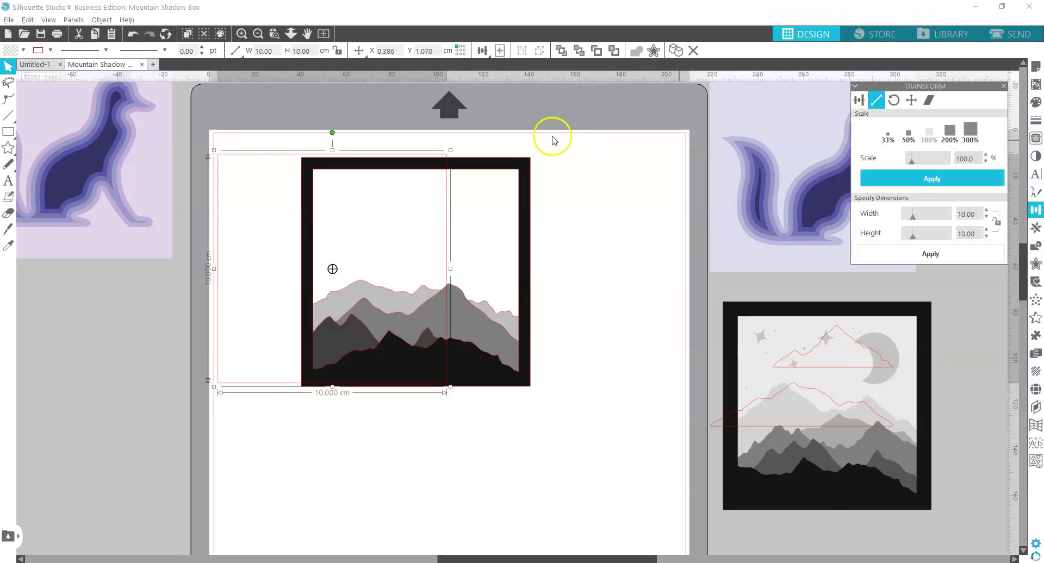
- Fill the 10 cm square with very light gray, line it up with the frames and send it behind them
left_click_drag(264, 155, 341, 140)
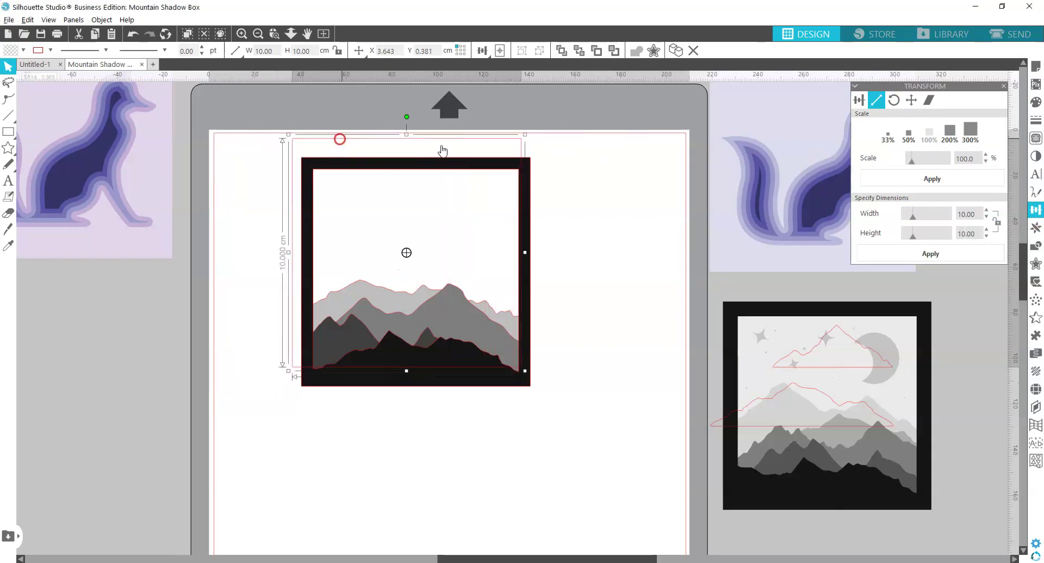
left_click(1035, 105)
left_click(881, 138)
left_click(883, 163)
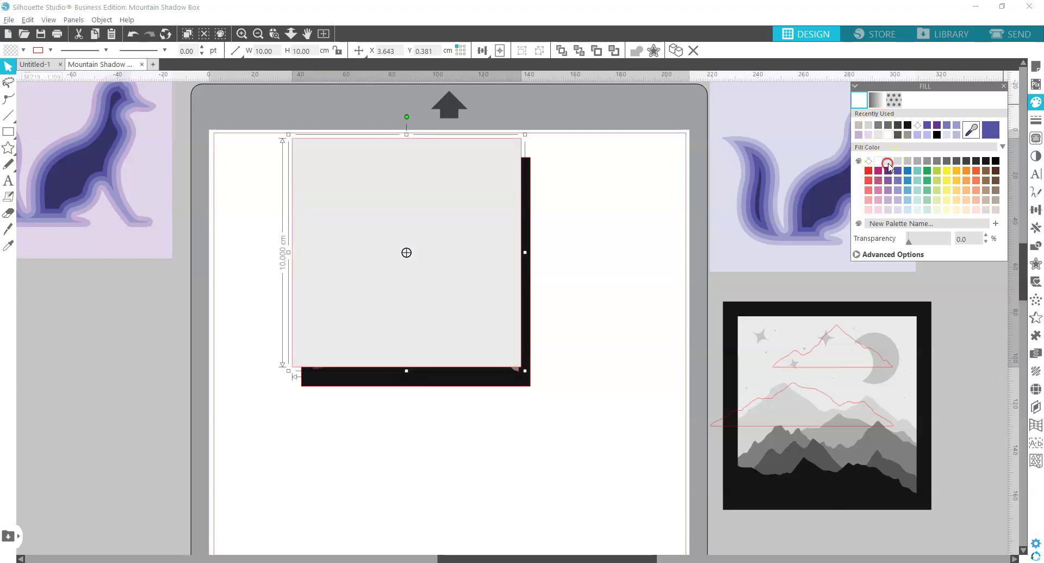
mouse_move(451, 257)
left_mouse_down()
mouse_move(509, 297)
mouse_move(446, 273)
left_mouse_up()
left_click(579, 50)
left_click(475, 212)
left_click(618, 241)
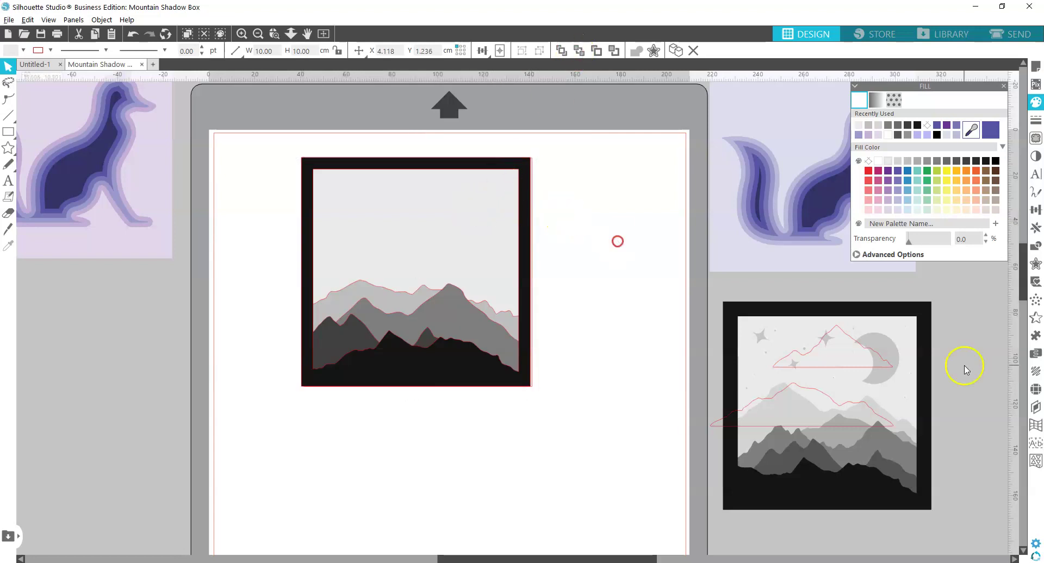
- Draw two overlapping circles about 3.77 and 3.04 cm across and subtract the smaller from the larger to form a crescent moon
left_click(7, 132)
left_click(57, 132)
left_click_drag(583, 201, 668, 287)
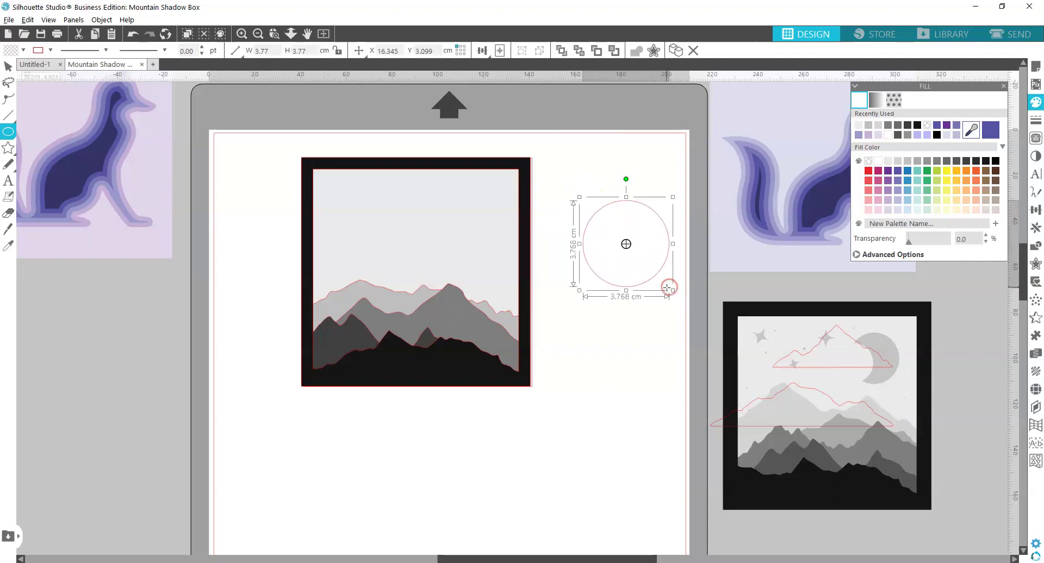
left_click(8, 132)
left_click_drag(553, 220, 631, 283)
key("v")
left_click_drag(574, 194, 631, 246)
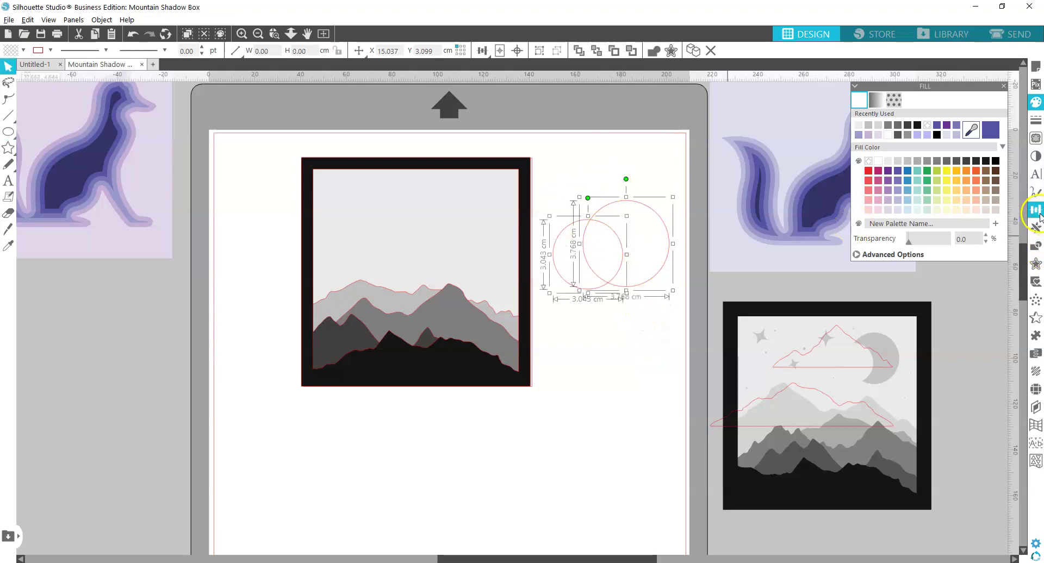
left_click(1036, 227)
left_click(1036, 245)
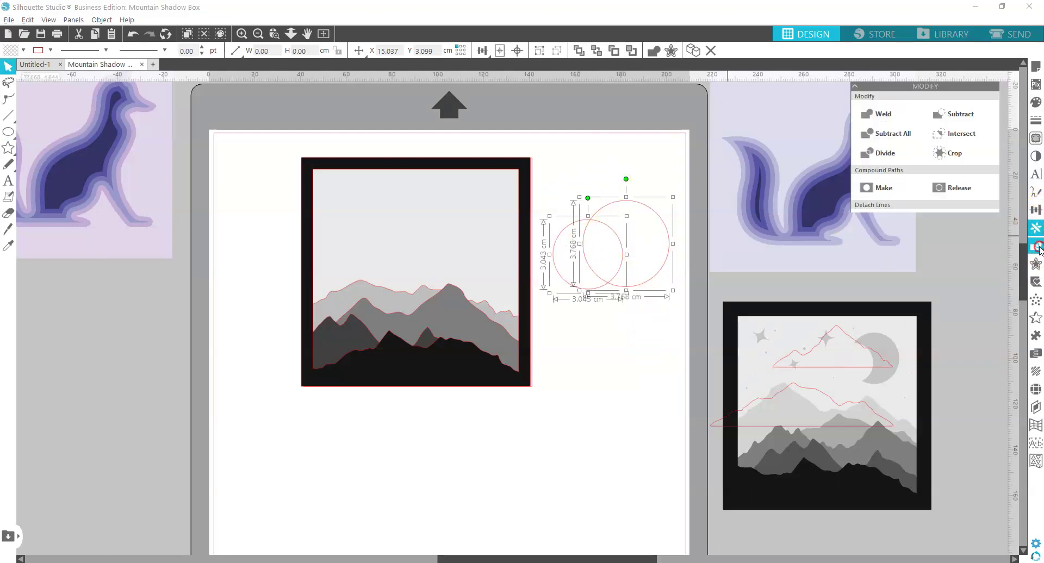
left_click(971, 116)
- Place the crescent in the upper right sky, fill it white and scale it to about 2.51 by 2.75 cm
left_click_drag(701, 248, 491, 265)
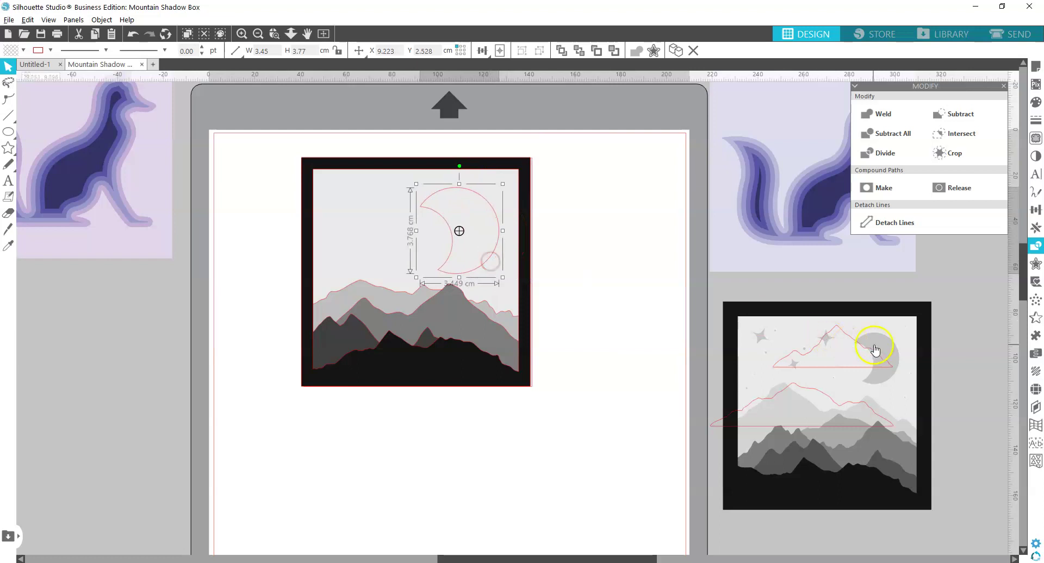
left_click(1037, 103)
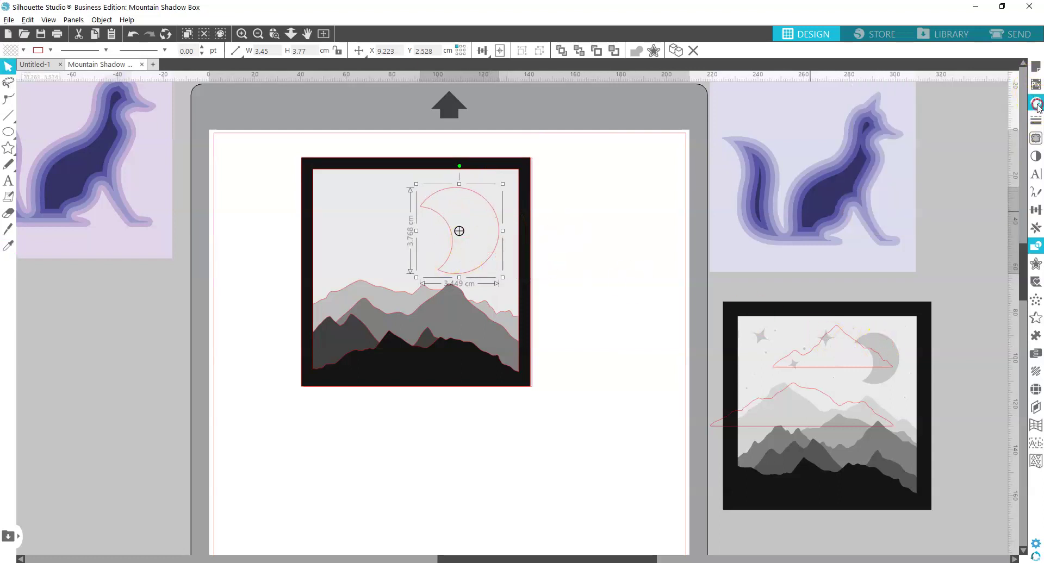
left_click(869, 143)
left_click(887, 137)
left_click_drag(483, 238, 492, 239)
left_click_drag(514, 277, 495, 254)
left_click_drag(467, 216, 478, 222)
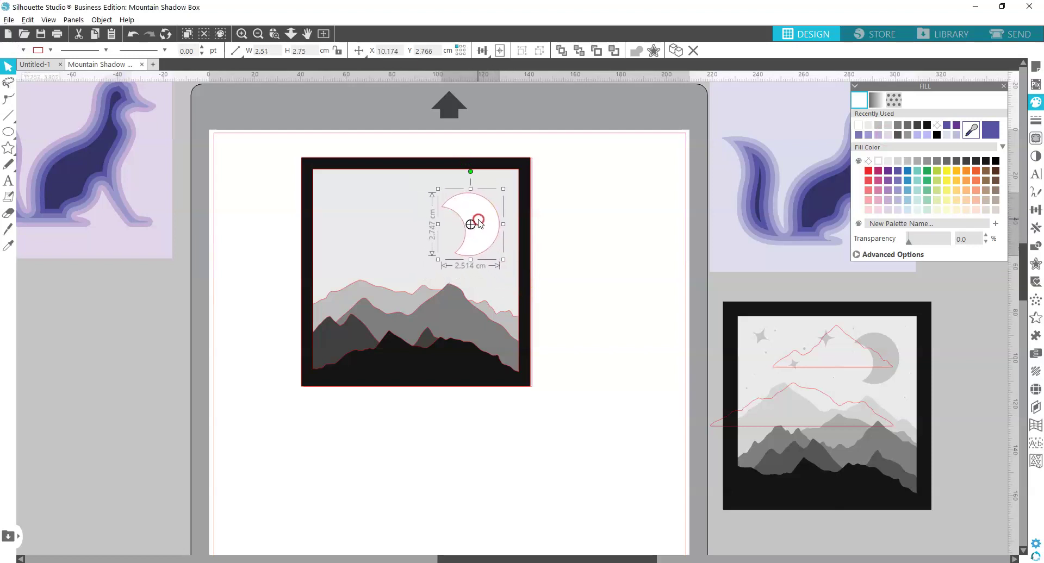
left_click(586, 223)
- Draw a square of about 2.23 cm beside the frame and pull in the middle of each side to form a four-pointed star
key("z")
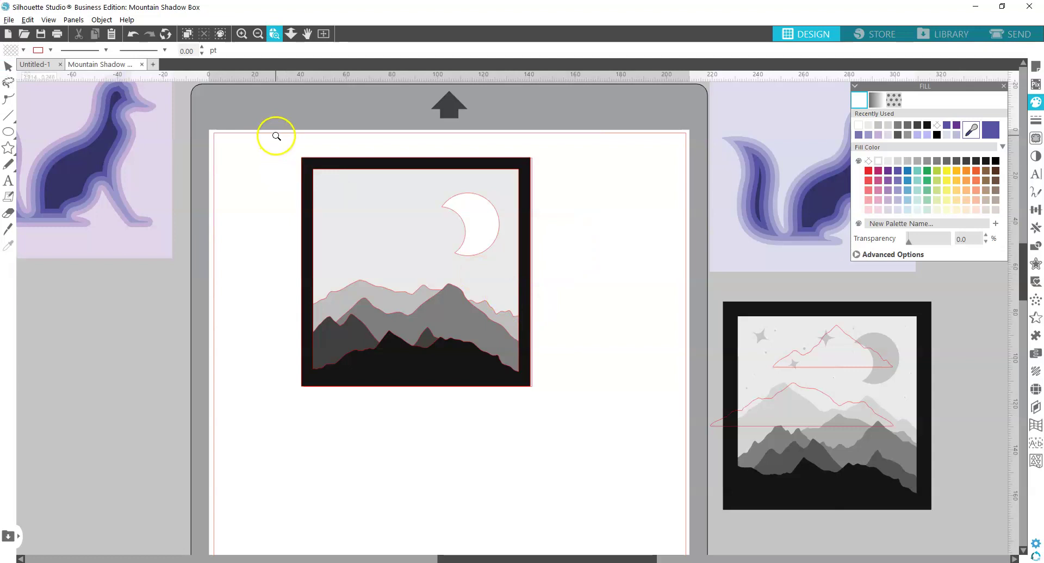
left_click_drag(979, 423, 979, 423)
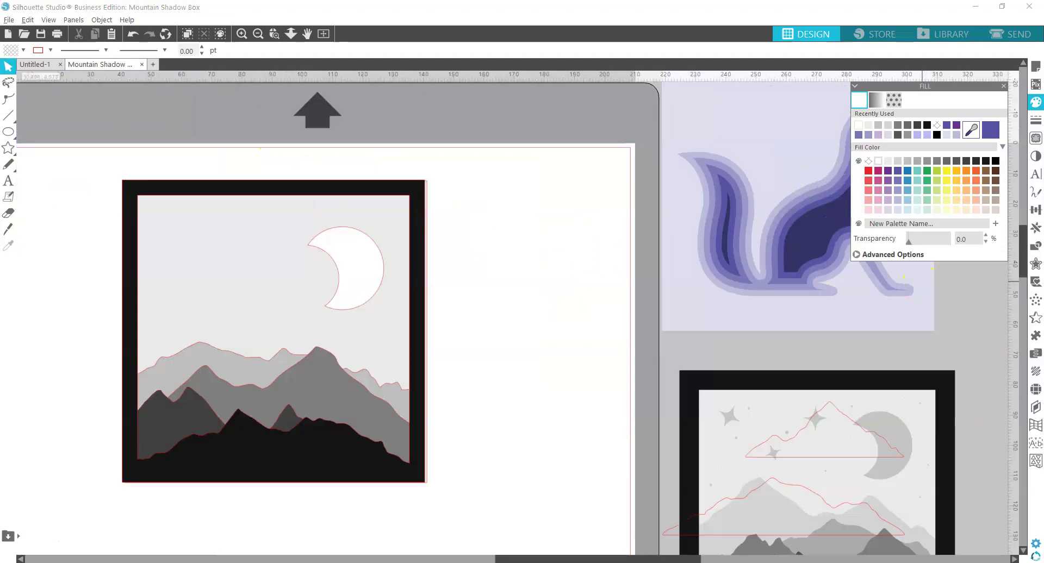
left_click(10, 135)
left_click(23, 134)
left_click_drag(508, 232, 589, 291)
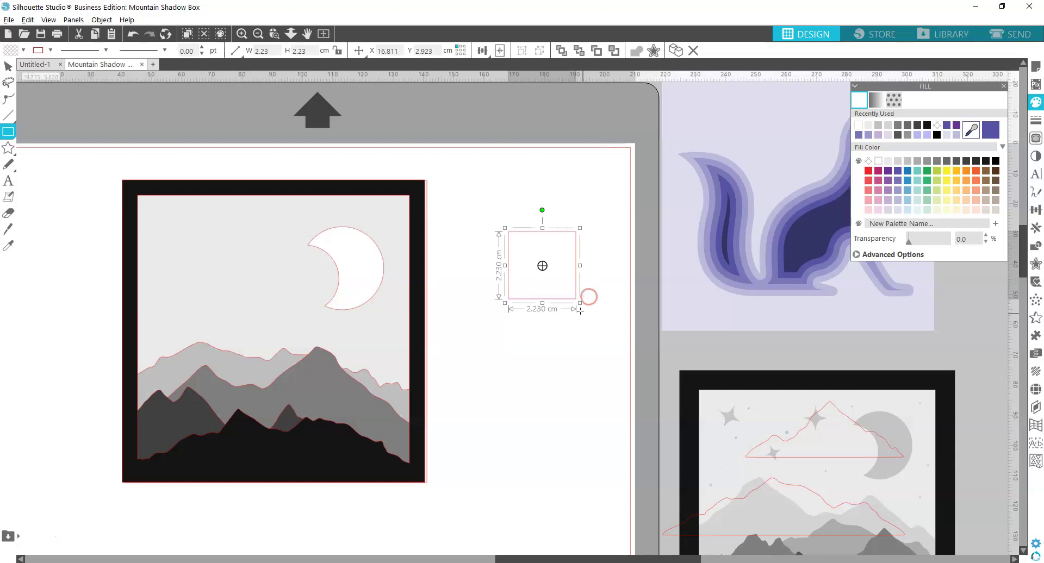
left_click(9, 98)
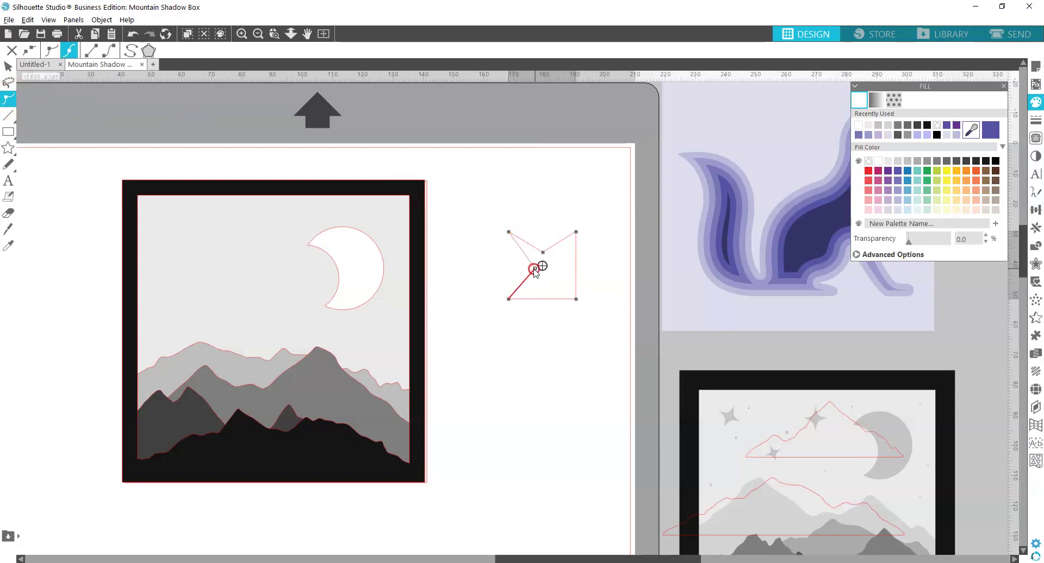
left_click_drag(548, 300, 544, 281)
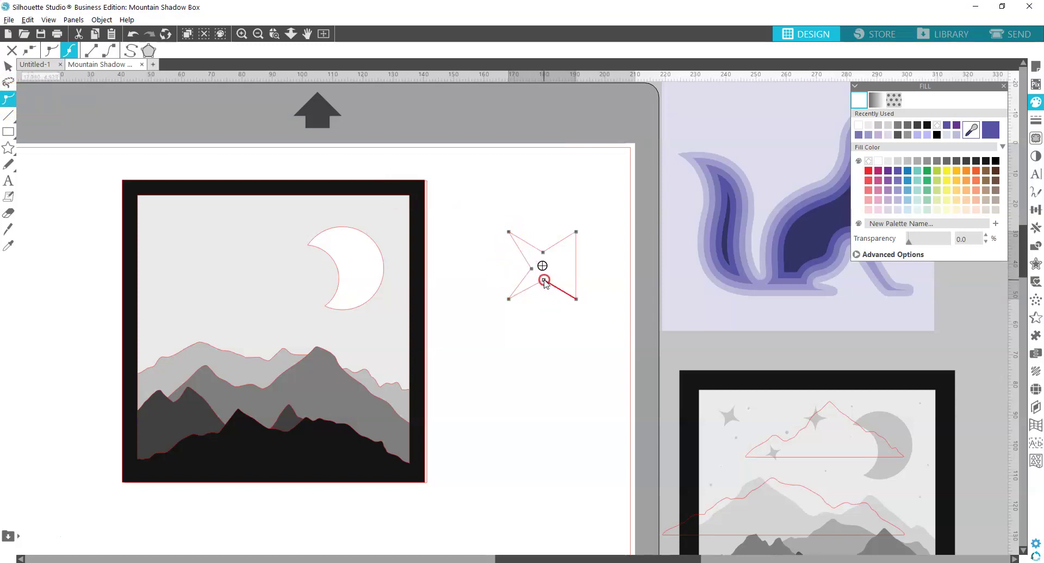
left_click(584, 265)
left_click_drag(564, 269, 553, 310)
- Turn the star's straight edges into curves with point editing
double_click(553, 286)
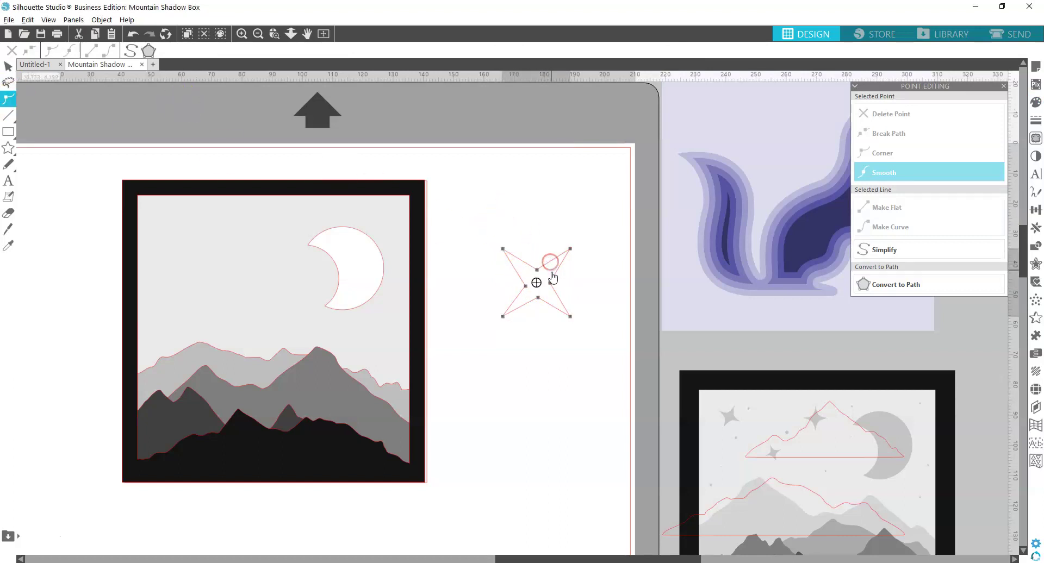
left_click(525, 290)
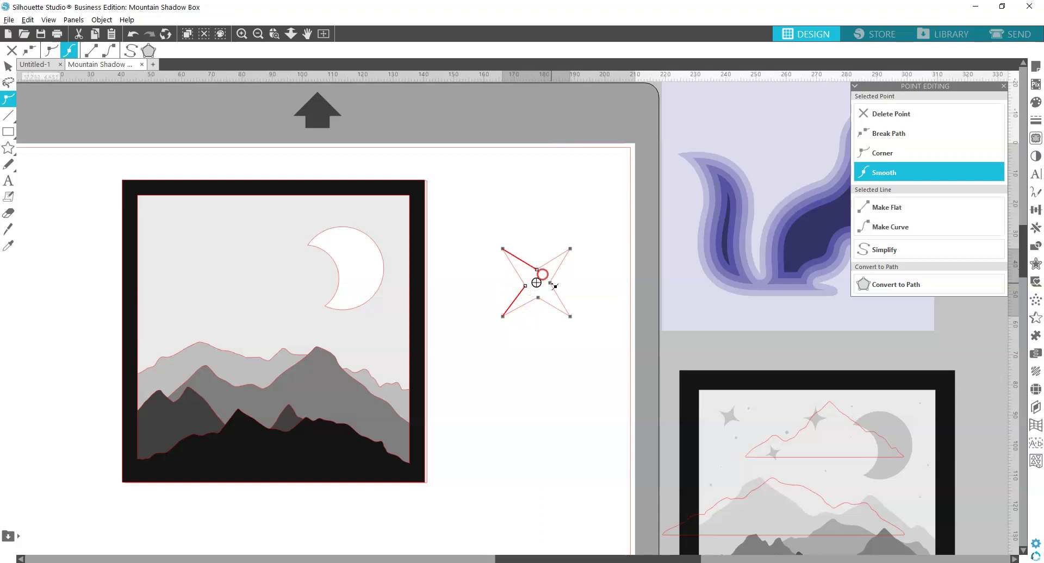
left_click(517, 274)
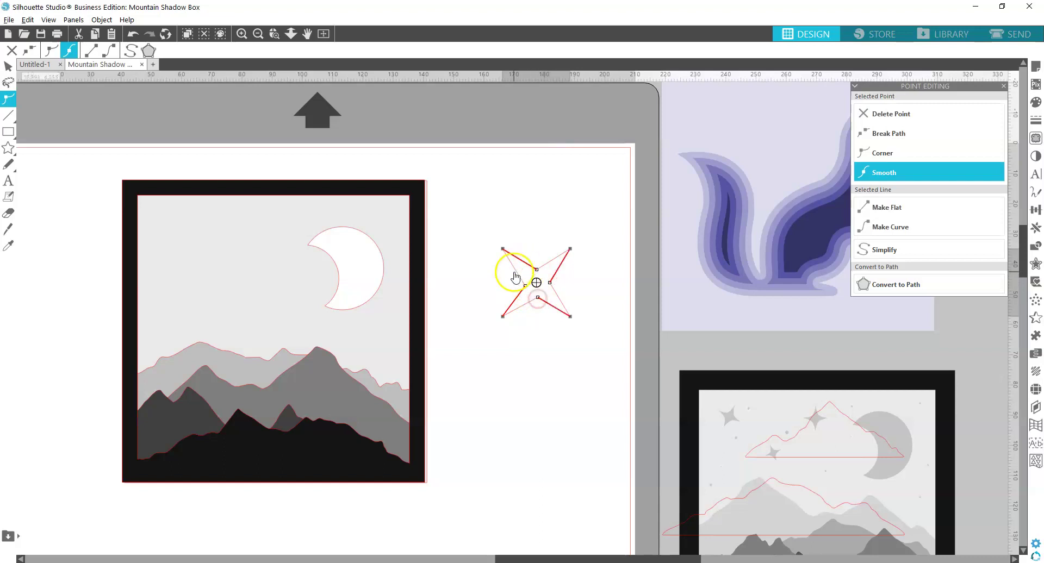
left_click(914, 231)
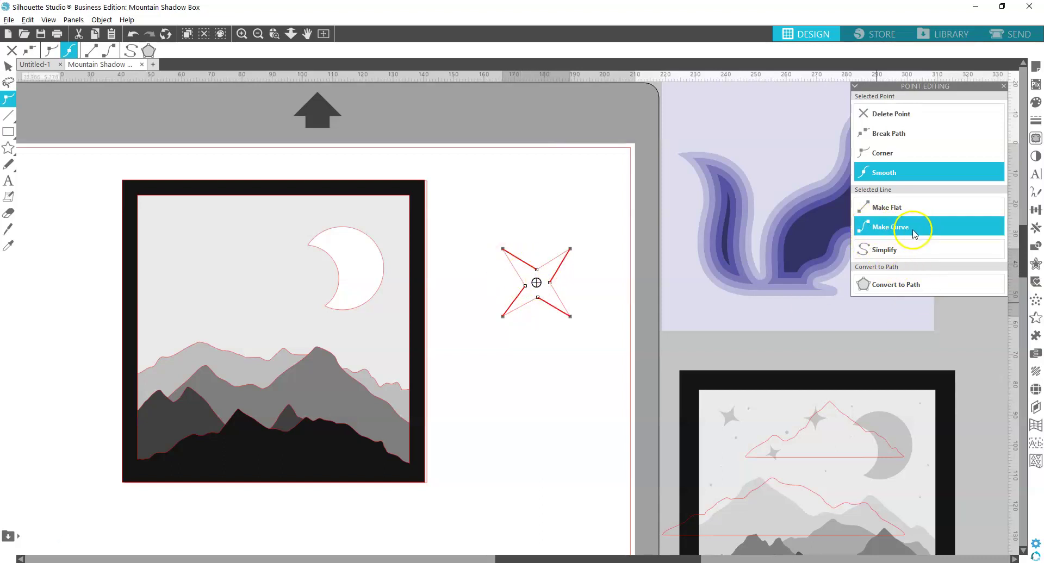
left_click(914, 231)
left_click(583, 227)
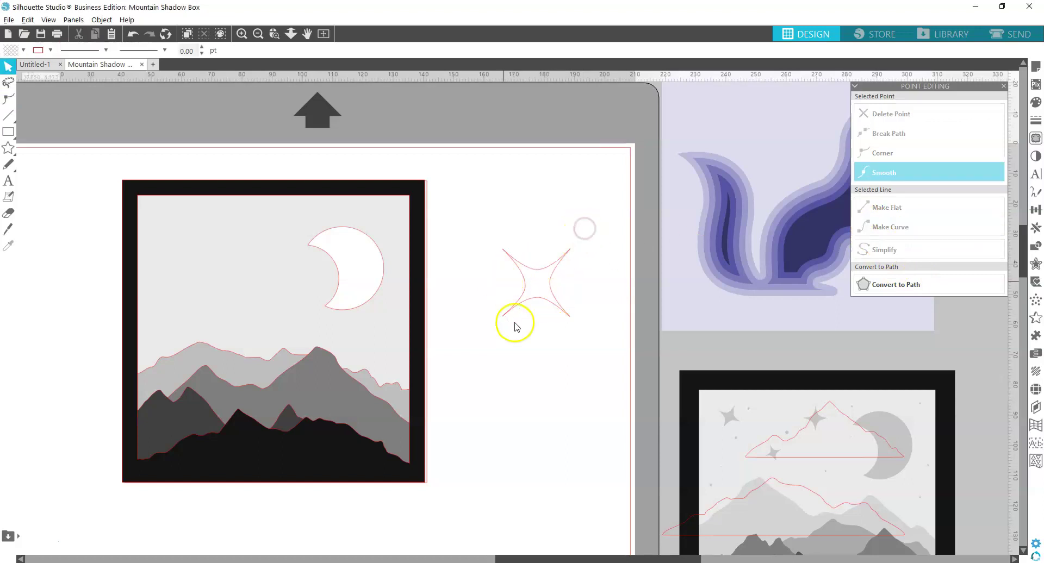
- Fill the star white, scale it to about 1.03 cm and arrange it in the sky with two duplicates of varied size and rotation
left_click(562, 303)
left_click_drag(574, 320, 199, 252)
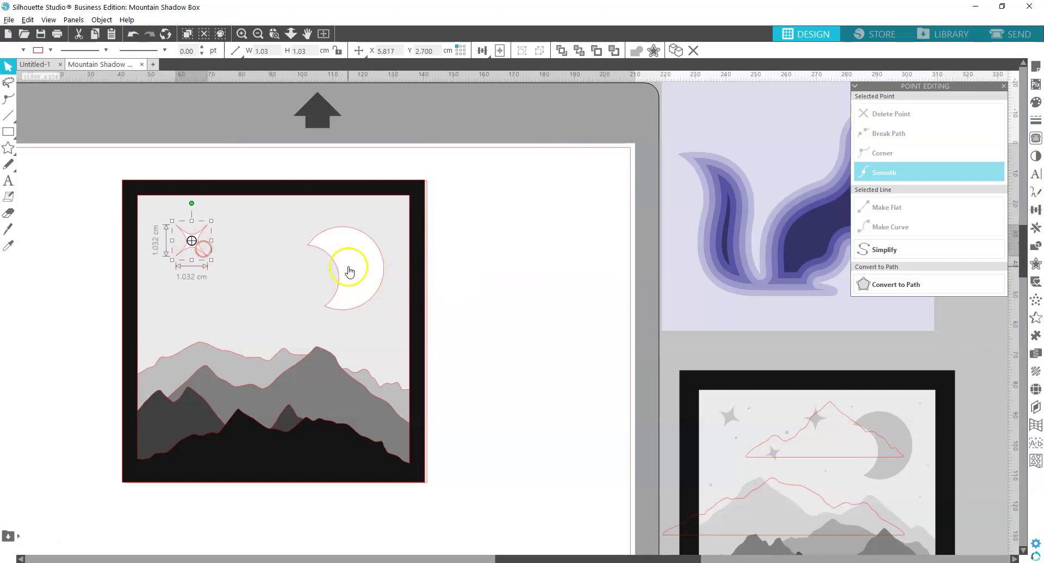
key("ctrl+d")
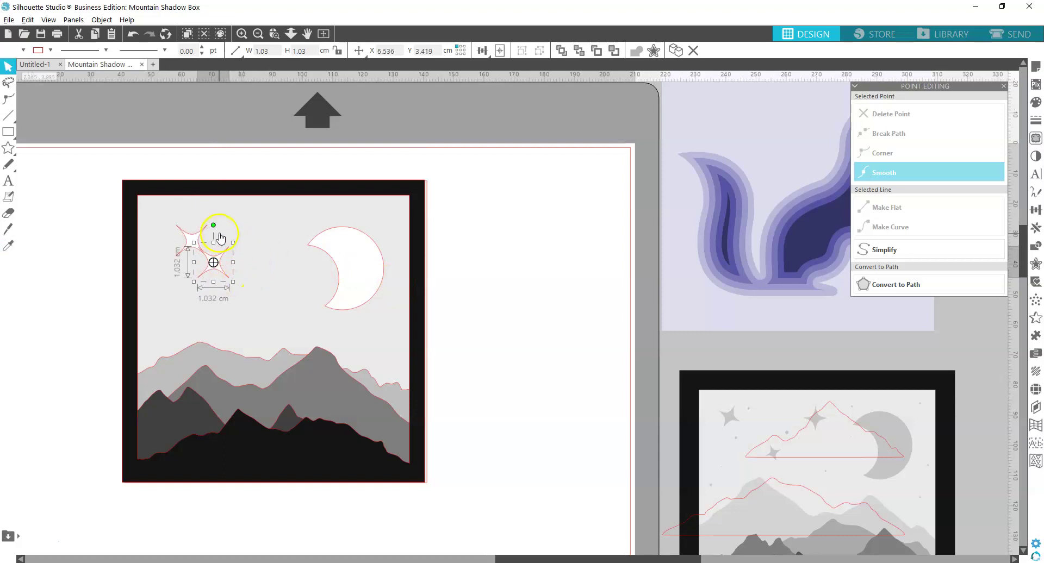
left_click_drag(212, 225, 250, 288)
left_click(237, 260)
key("ctrl+d")
left_click(450, 303)
- Draw seven small circles of about 0.14 to 0.18 cm scattered across the sky as tiny stars
left_click(8, 116)
left_click(11, 135)
left_click(58, 131)
left_click_drag(147, 213, 151, 221)
left_click_drag(232, 213, 235, 214)
left_click_drag(294, 267, 299, 275)
left_click_drag(176, 305, 179, 314)
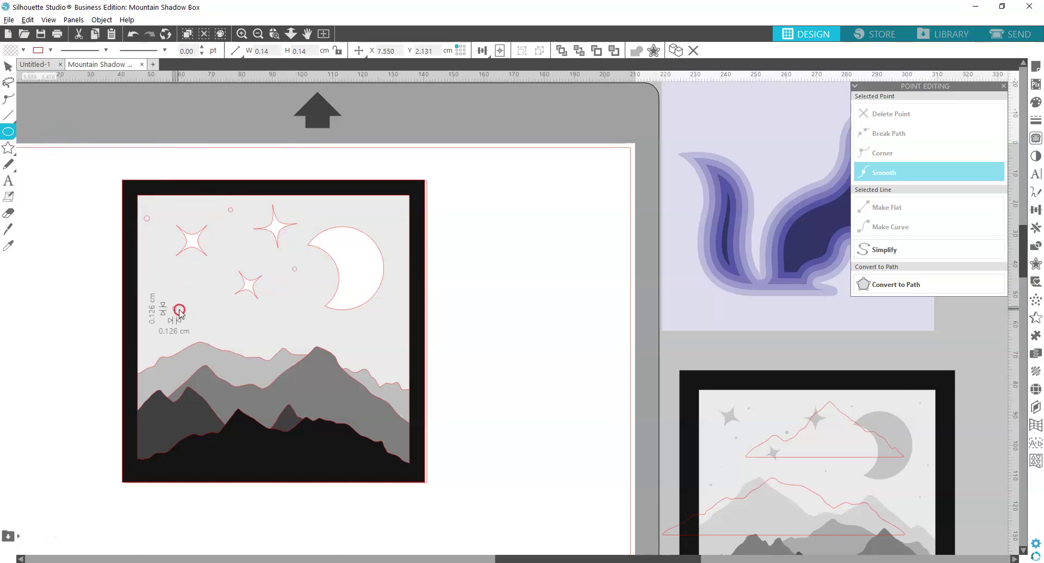
left_click_drag(299, 326, 301, 332)
left_click_drag(386, 343, 391, 346)
left_click_drag(389, 220, 392, 214)
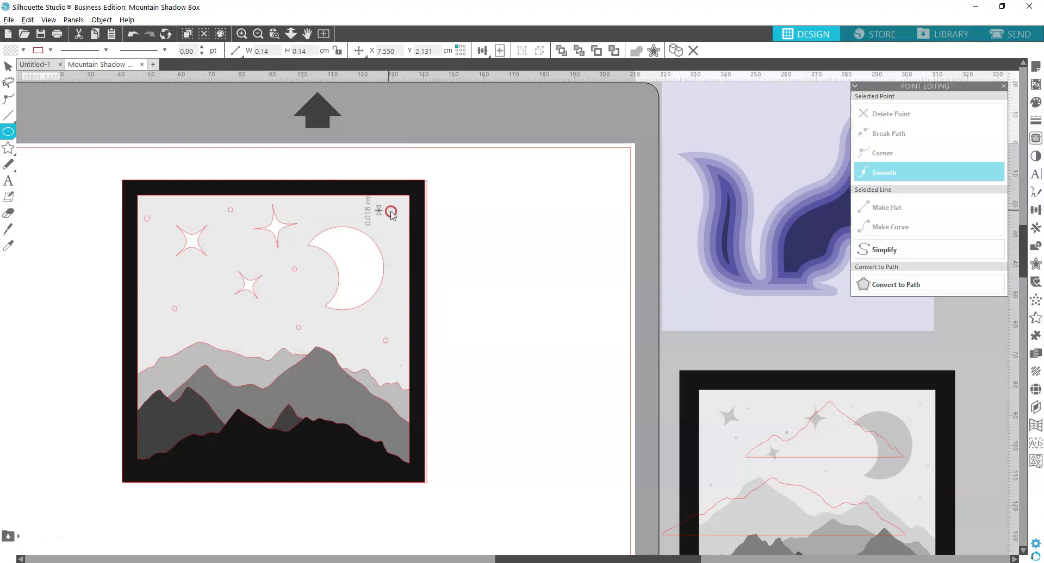
- Select the mountain frame layers with the sky square and align them on a common centre
key("v")
left_click(397, 191)
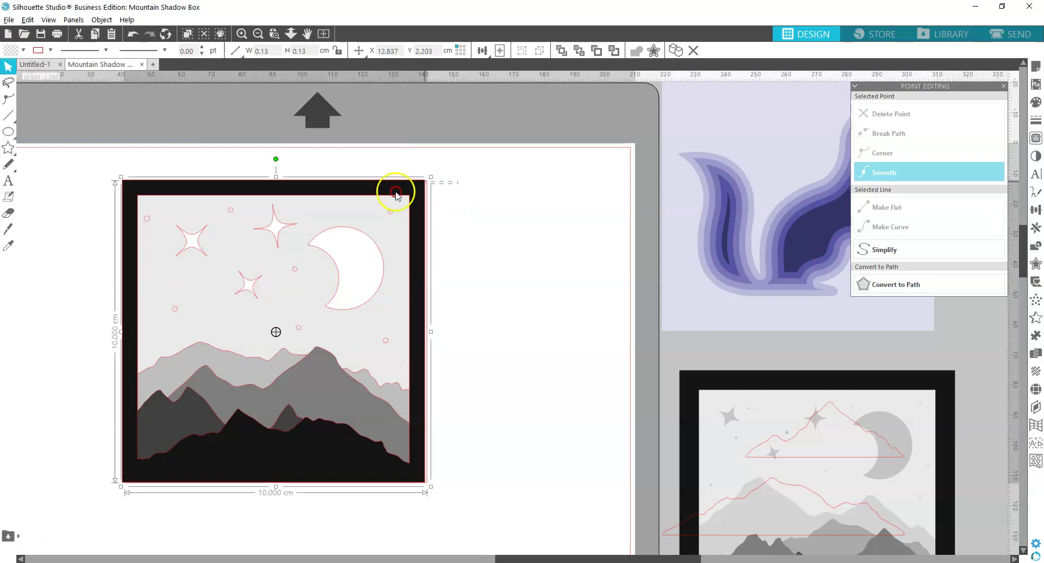
left_click(390, 196, "shift")
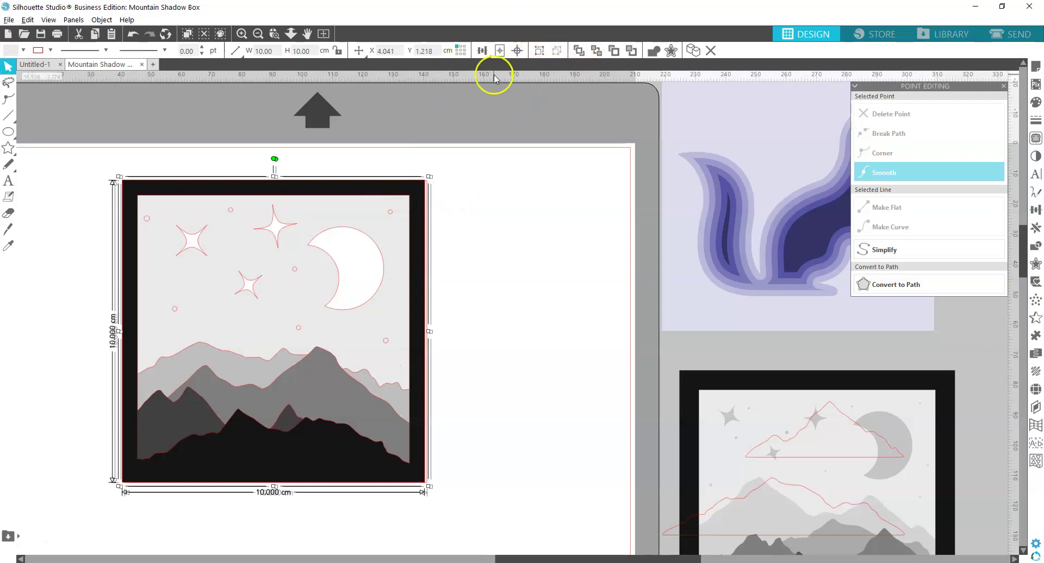
left_click(481, 46)
left_click(517, 50)
left_click(530, 234)
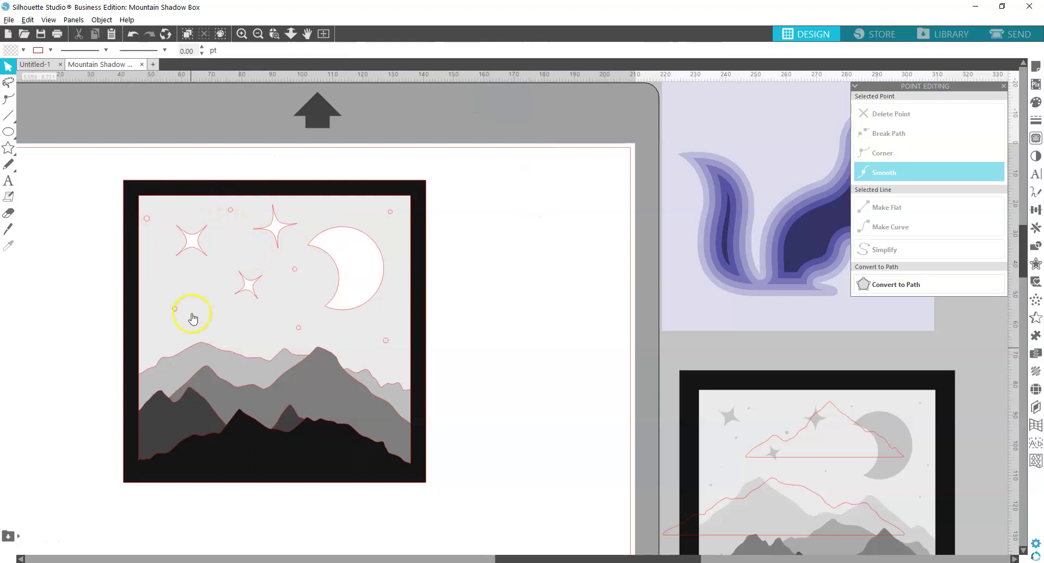
- Move the mountain frame layers off the sky square and subtract the moon, stars and small circles from it
left_click(348, 405)
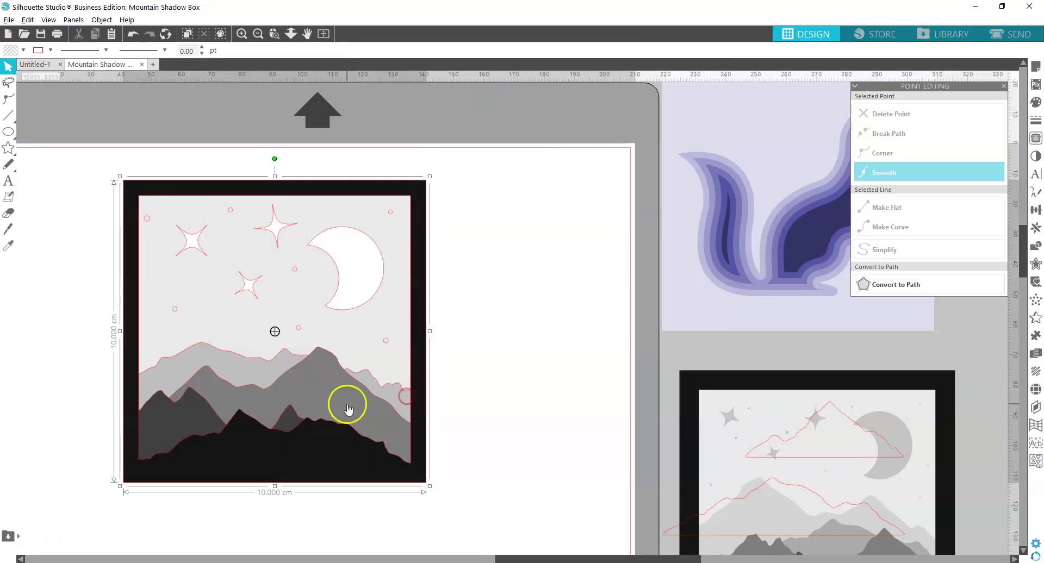
left_click_drag(295, 421, 52, 454)
left_click_drag(159, 147, 578, 422)
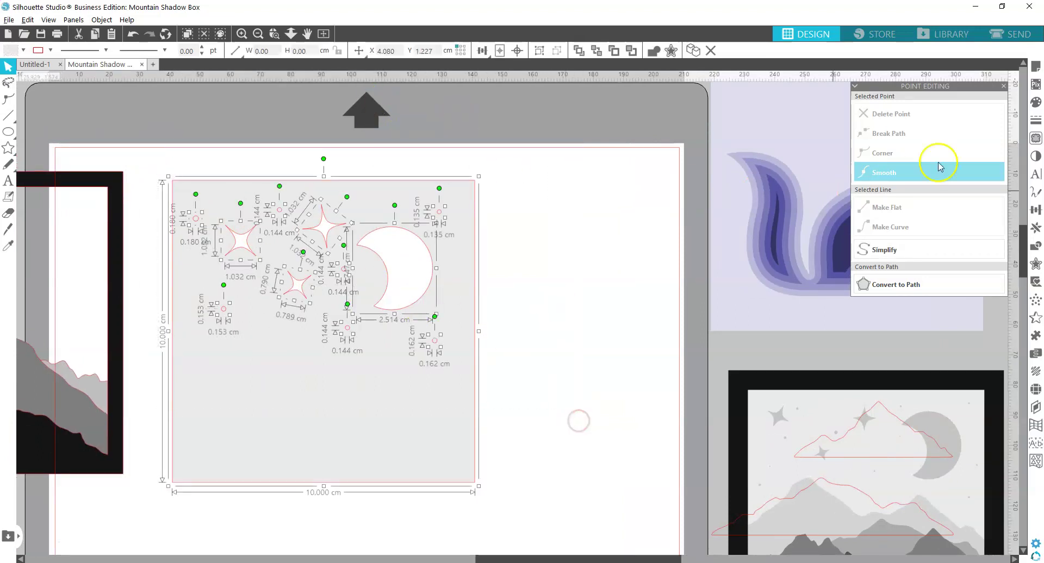
left_click(1036, 249)
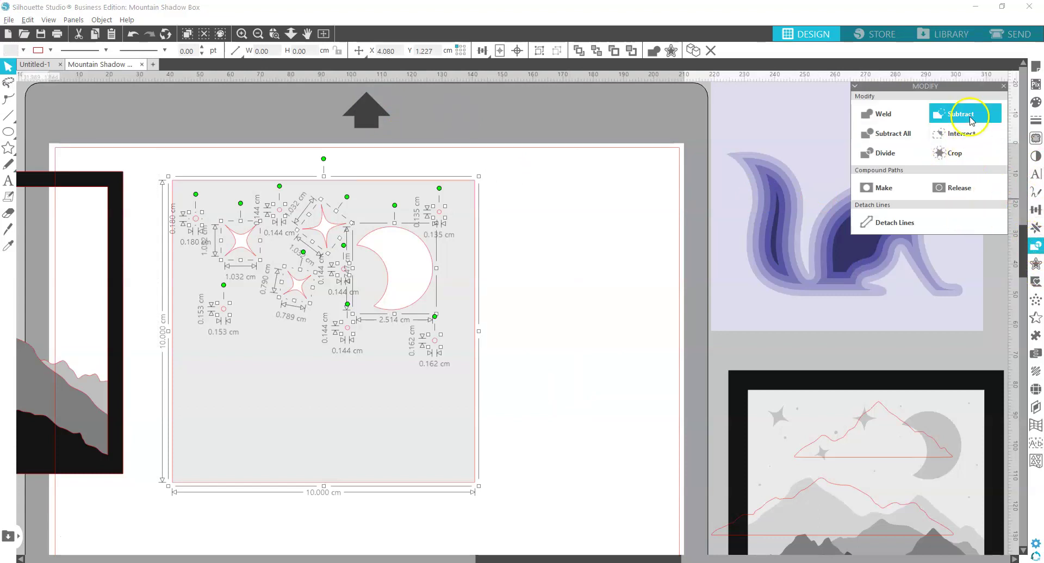
left_click(982, 115)
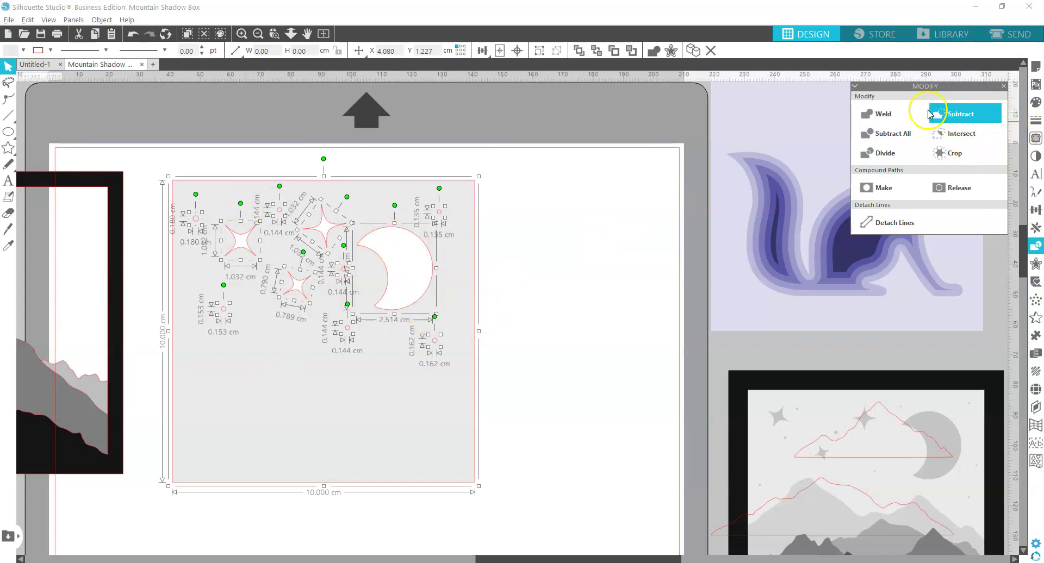
left_click(946, 115)
- Check the sky layer's cut-outs by holding it over the coloured fox artwork beside the page
left_click_drag(387, 411, 625, 356)
left_click(559, 126)
left_click_drag(532, 380, 650, 400)
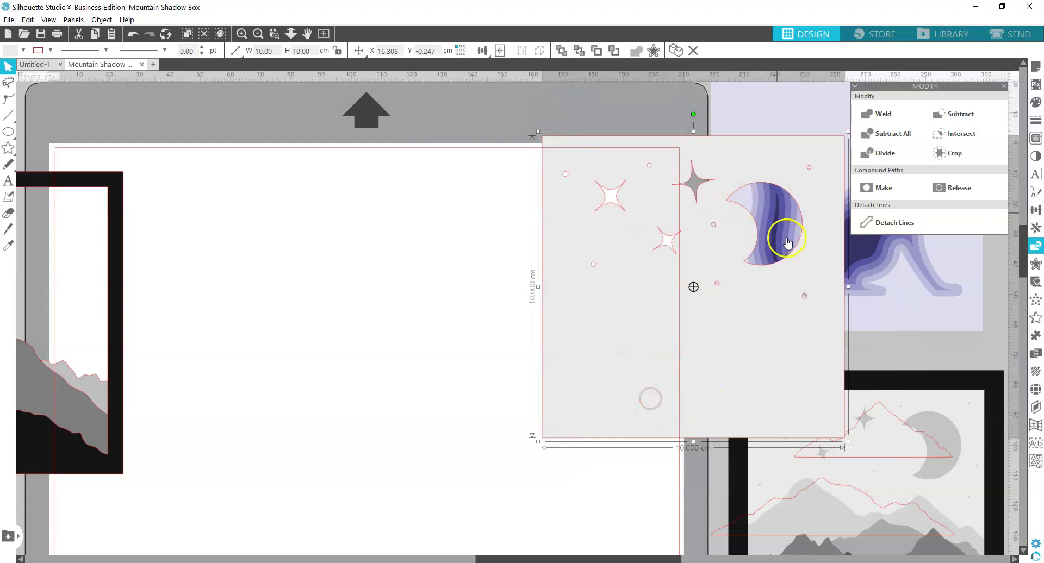
- Bring the sky layer and the mountain frame layers back onto the page and send the sky to the back
left_click_drag(772, 303, 547, 409)
left_click_drag(145, 320, 454, 483)
left_click(625, 424)
left_click(585, 234)
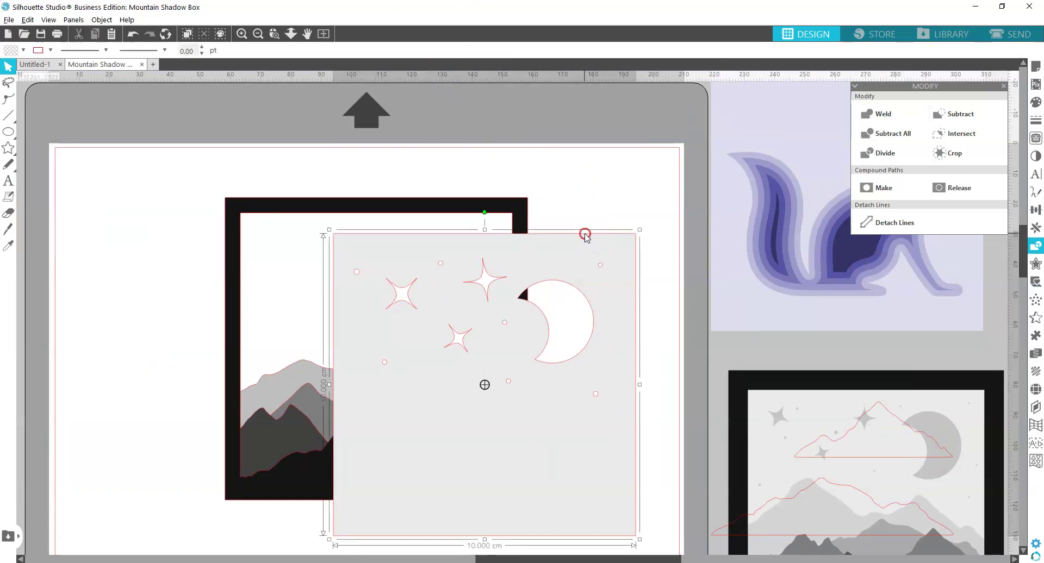
left_click(579, 50)
- Place the sky layer behind the mountain frames and centre-align the whole shadow box stack
left_click_drag(596, 358, 493, 321)
left_click_drag(428, 149, 448, 289)
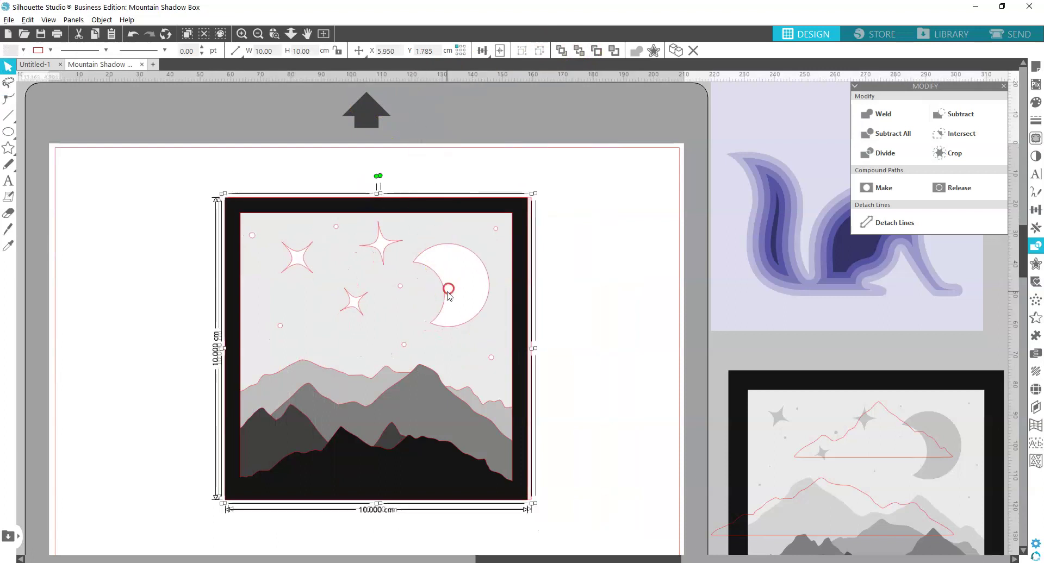
left_click(518, 55)
left_click(610, 279)
- Move the complete mountain reference scene onto the page below the new shadow box for comparison
left_click(258, 33)
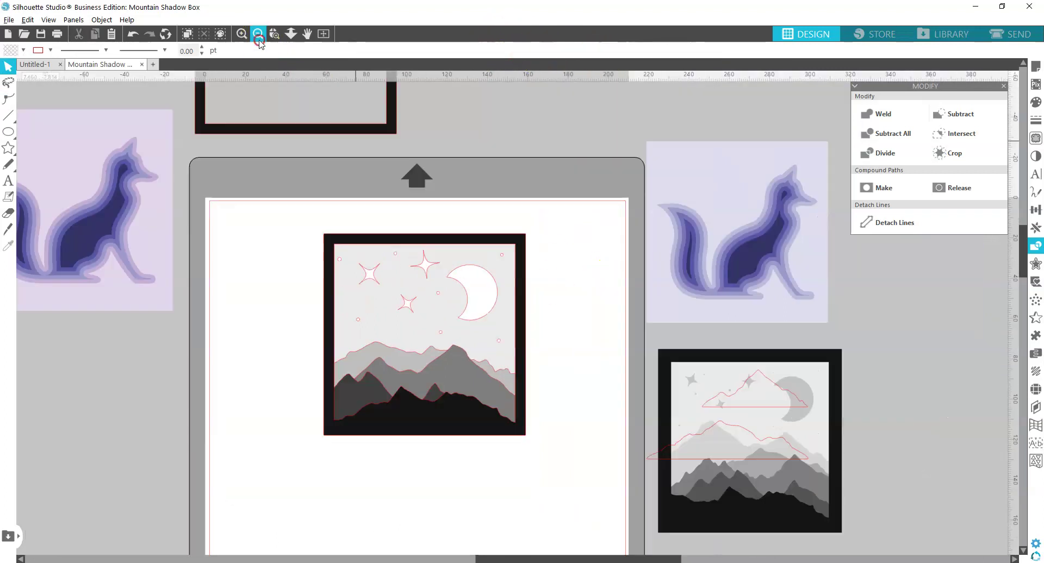
left_click(696, 353)
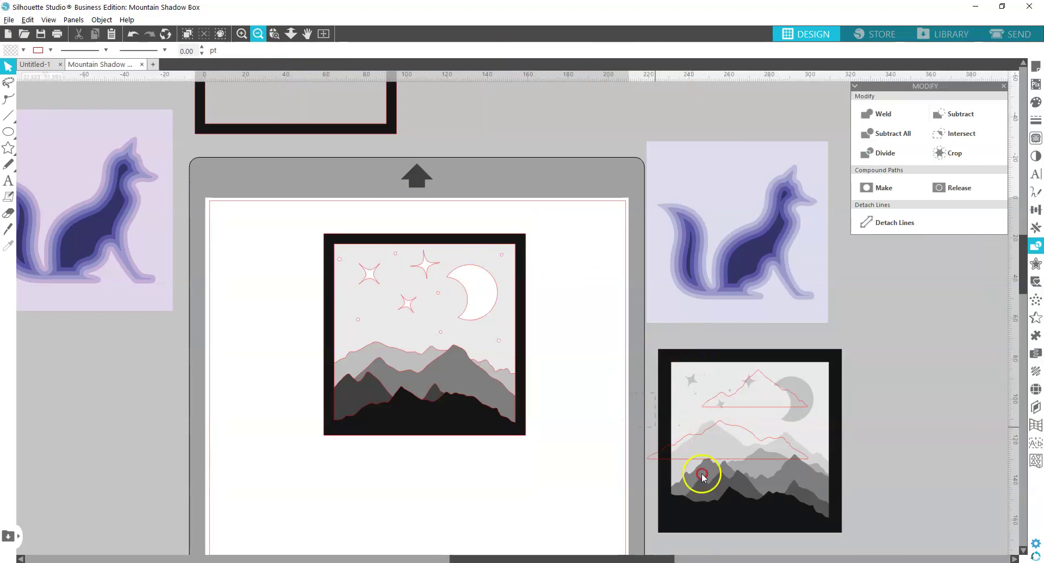
left_click(726, 490)
left_click(890, 370)
left_click_drag(877, 432, 539, 527)
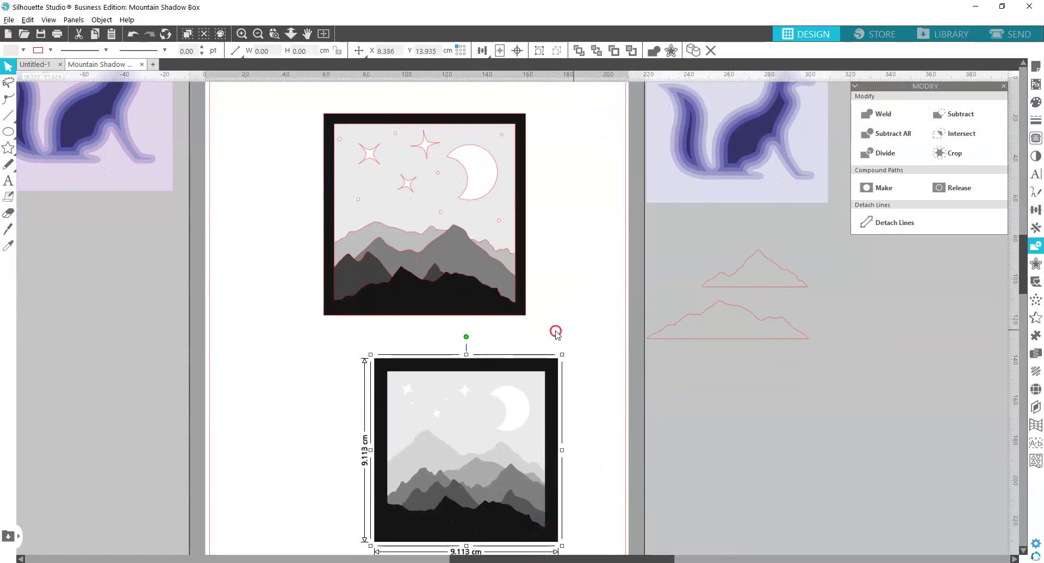
- Change the line colour of all layers in the new shadow box to get rid of the red outlines
left_click_drag(555, 333, 282, 98)
left_click(1037, 119)
left_click(878, 100)
left_click(937, 126)
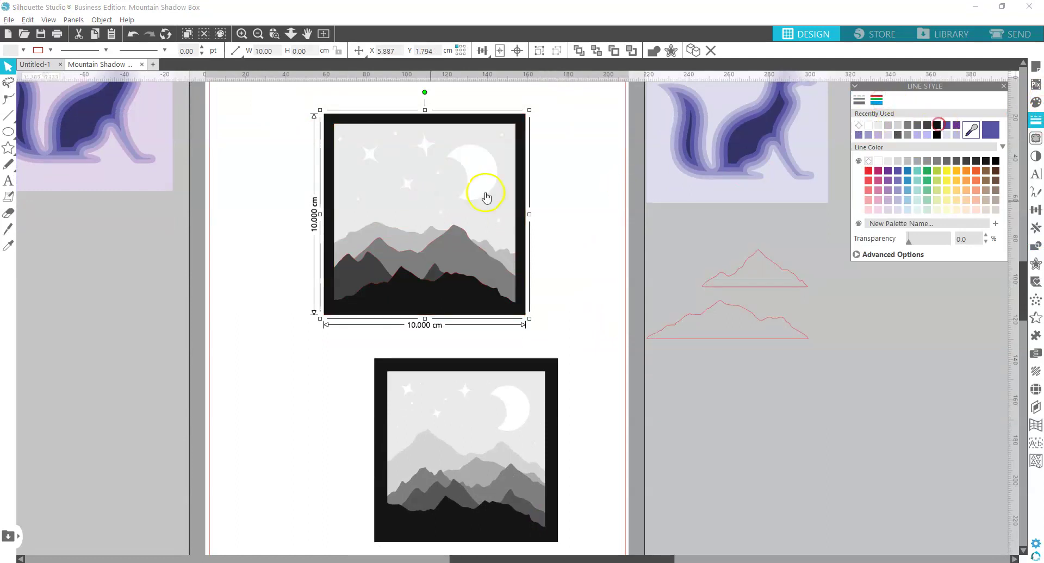
left_click(584, 326)
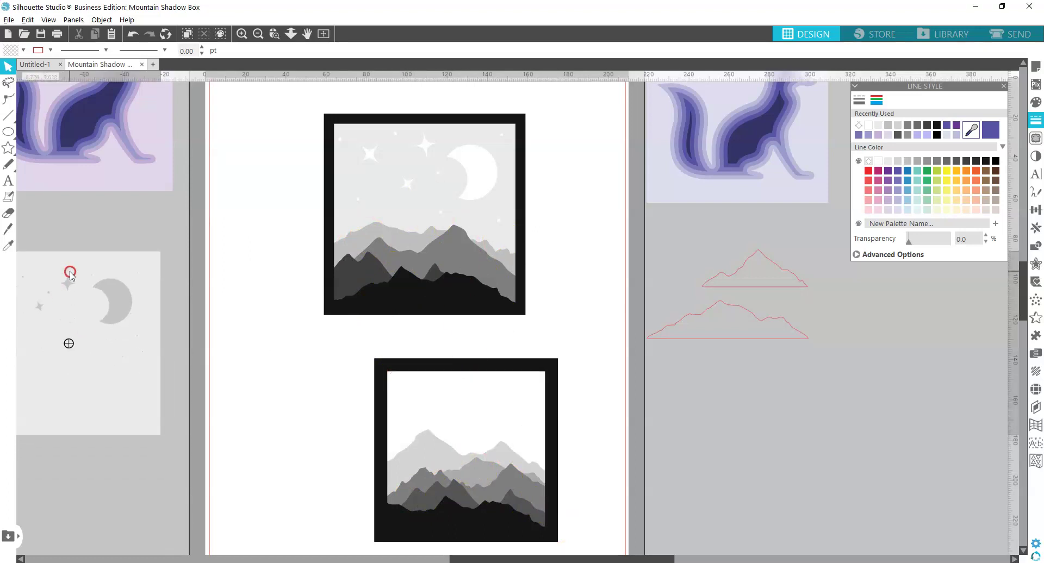
- Move the reference scene off the page and delete the two spare mountain outlines beside the page
left_click_drag(613, 381, 214, 517)
left_click_drag(475, 505, 55, 354)
scroll(353, 188, "up", 3)
scroll(353, 188, "up", 1)
left_click_drag(359, 177, 517, 351)
left_click_drag(697, 321, 847, 438)
key("Delete")
- Move the shadow box beside the page and inspect its black and dark gray layers one at a time on the page
left_click_drag(264, 157, 539, 429)
left_click_drag(457, 331, 827, 453)
left_click(718, 434)
left_click_drag(827, 494, 362, 348)
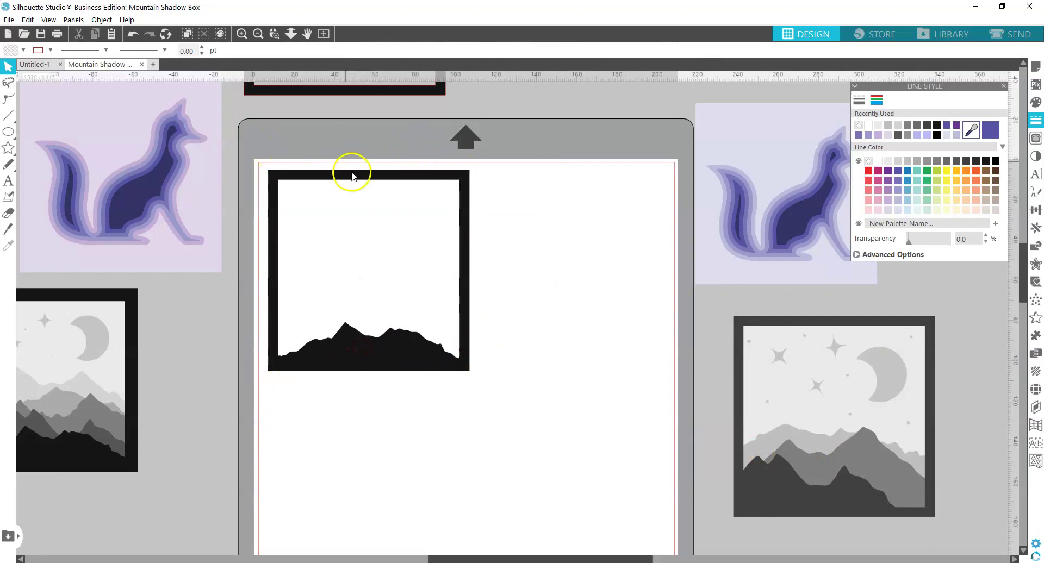
left_click_drag(452, 359, 221, 245)
left_click_drag(815, 524, 338, 346)
left_click(452, 353)
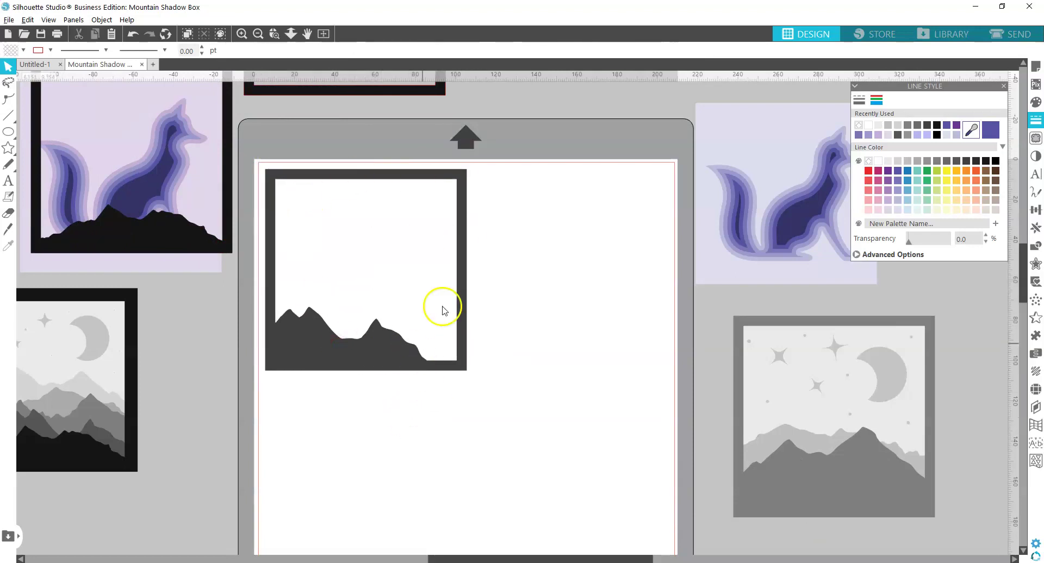
- Set the gray mountain layers aside one after another and inspect the sky layer alone on the page
left_click_drag(459, 263, 181, 118)
left_click_drag(912, 473, 172, 197)
left_click_drag(800, 477, 359, 344)
left_click(814, 474)
left_click_drag(235, 223, 196, 205)
left_click_drag(414, 359, 389, 345)
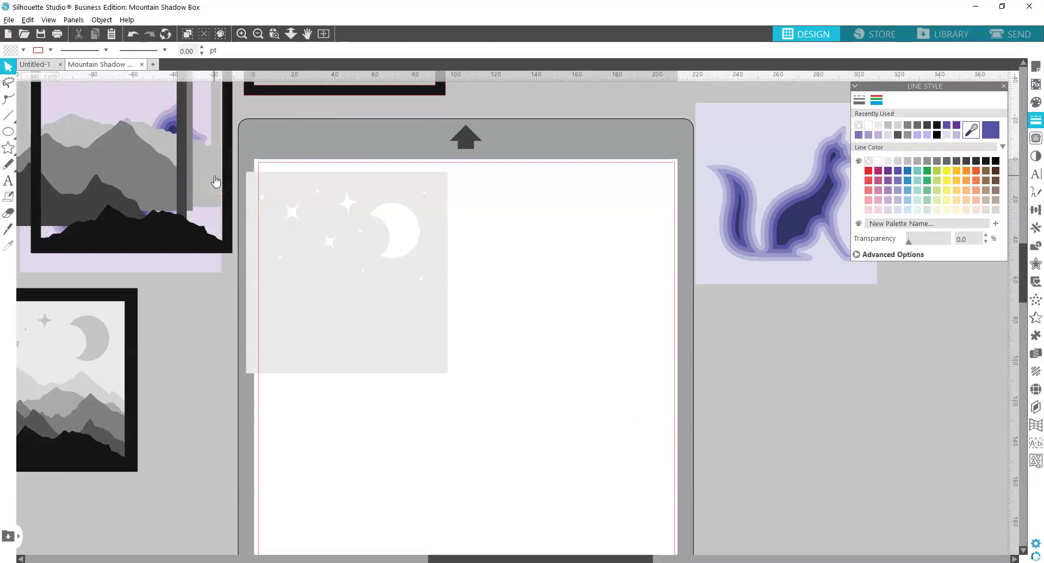
- Recombine all the separated layers by aligning their centres and move the finished shadow box onto the page
left_click(215, 178)
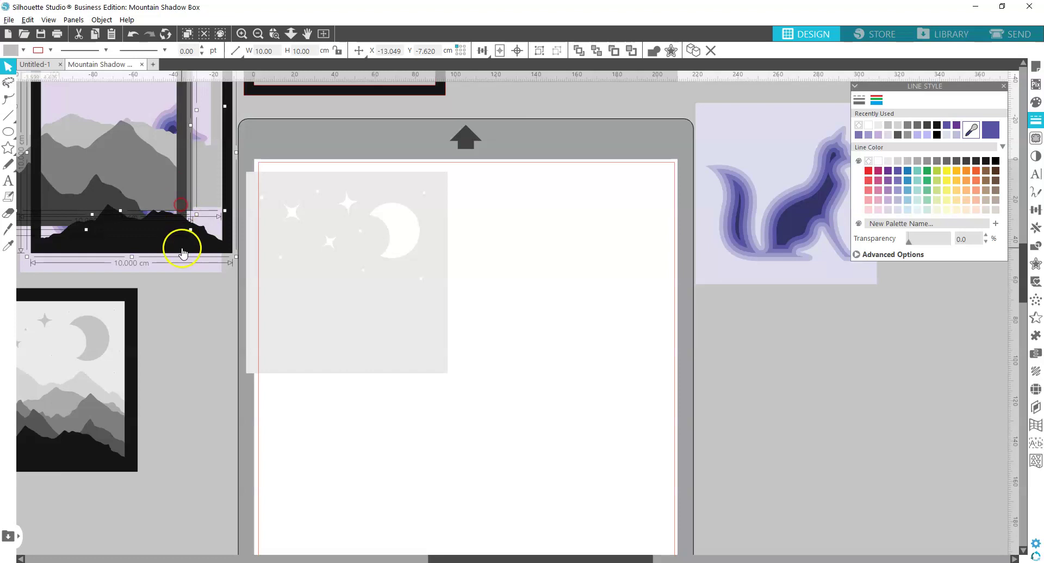
left_click(343, 265)
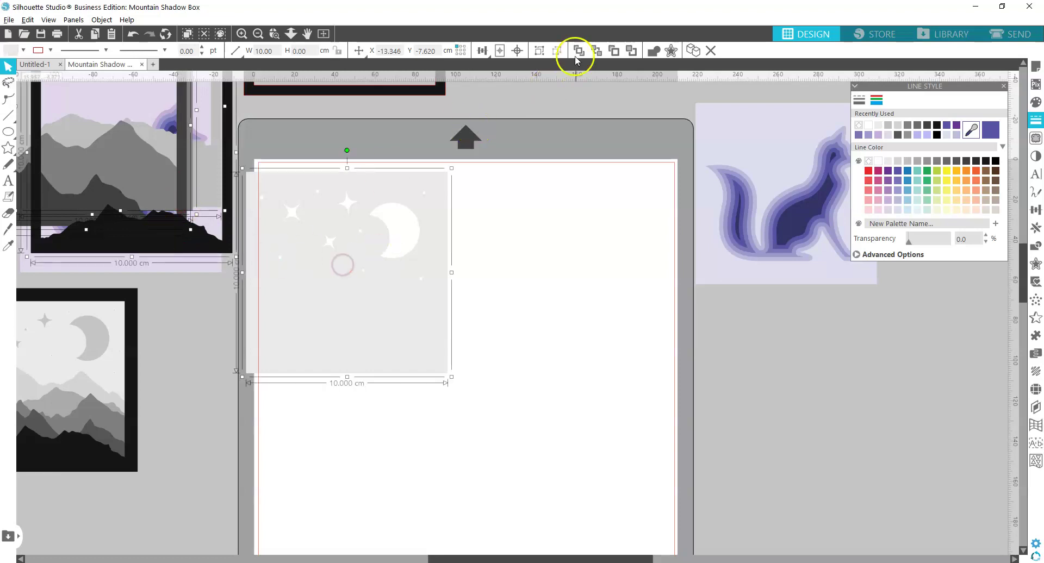
left_click(517, 50)
left_click_drag(296, 273, 478, 380)
left_click(541, 379)
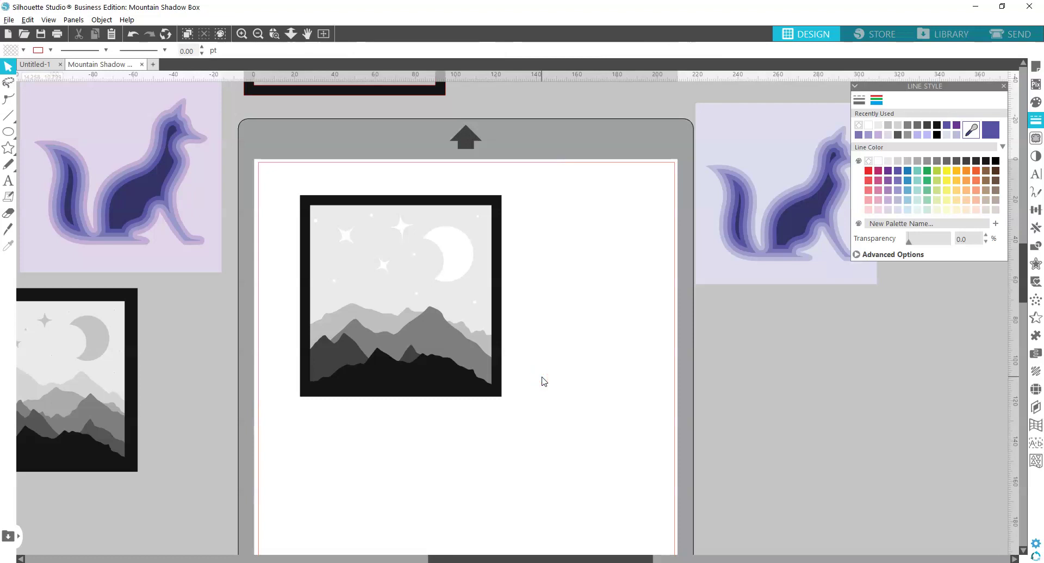